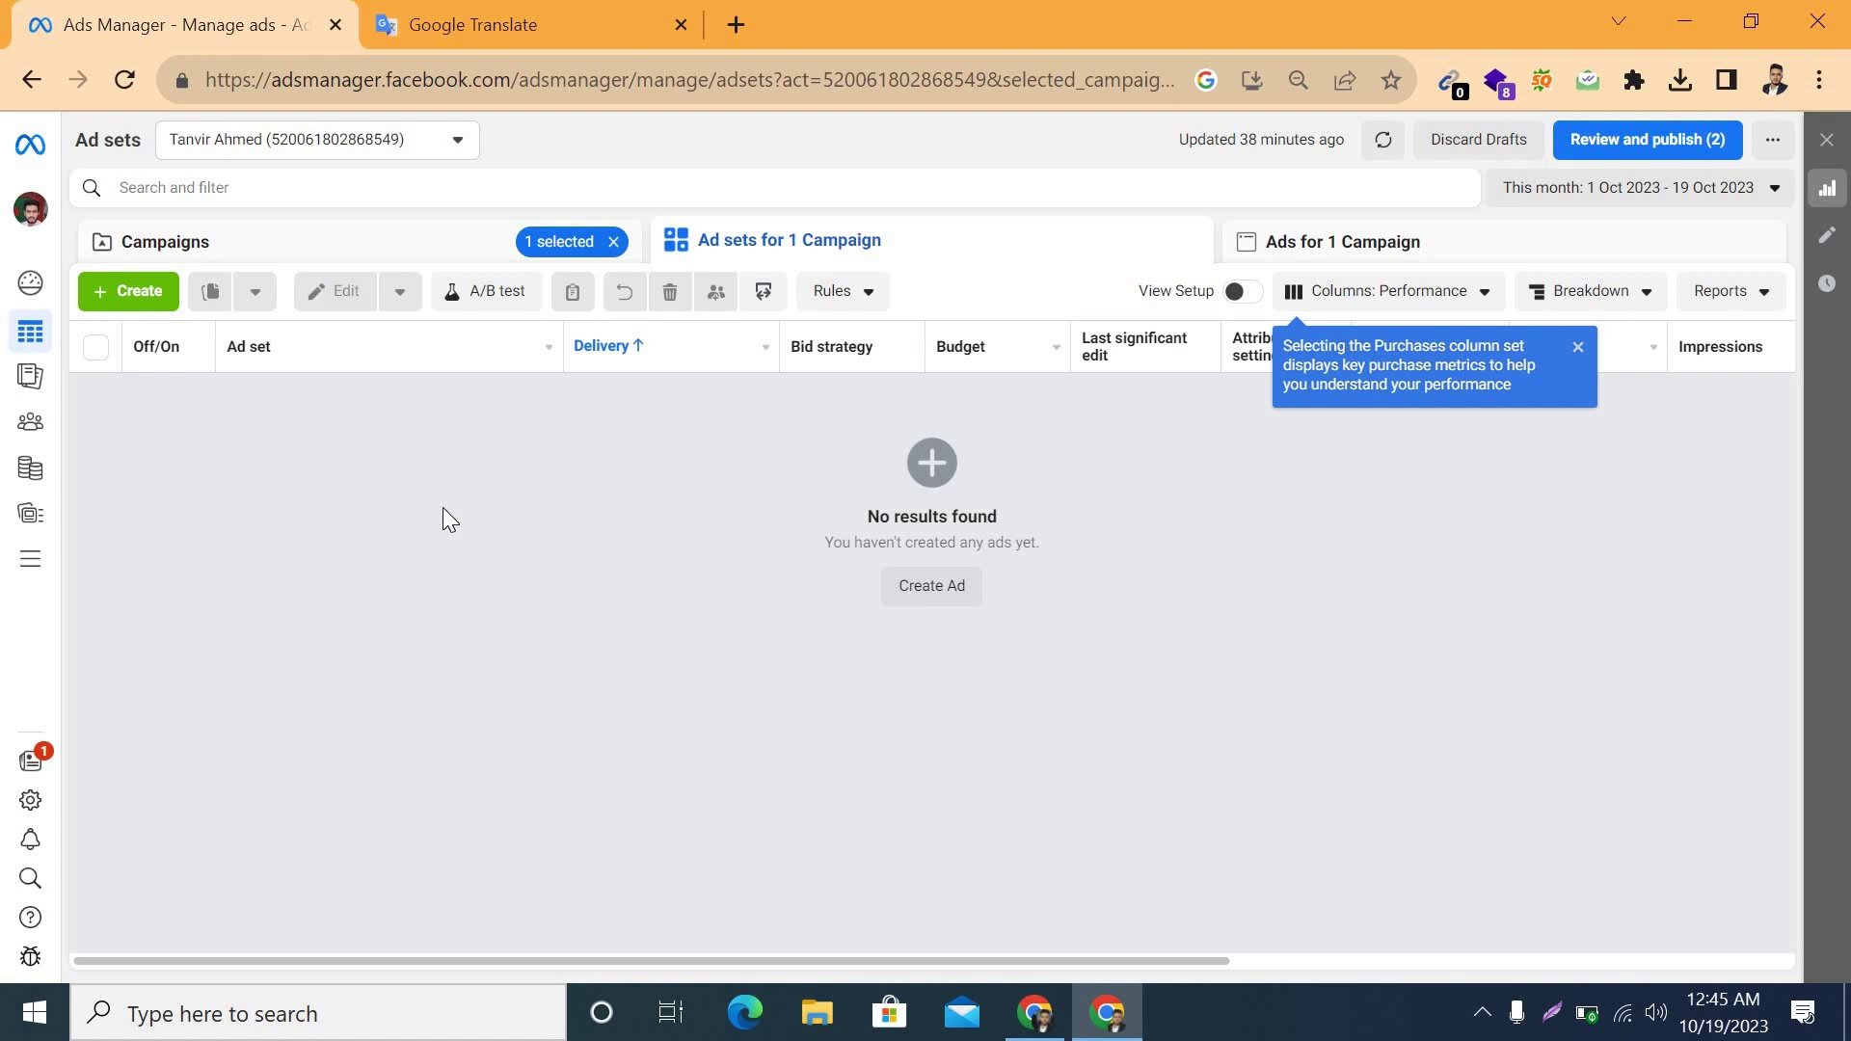
Create a new campaign with the Engagement objective and name it New Engagement campaign 33
left_click(135, 291)
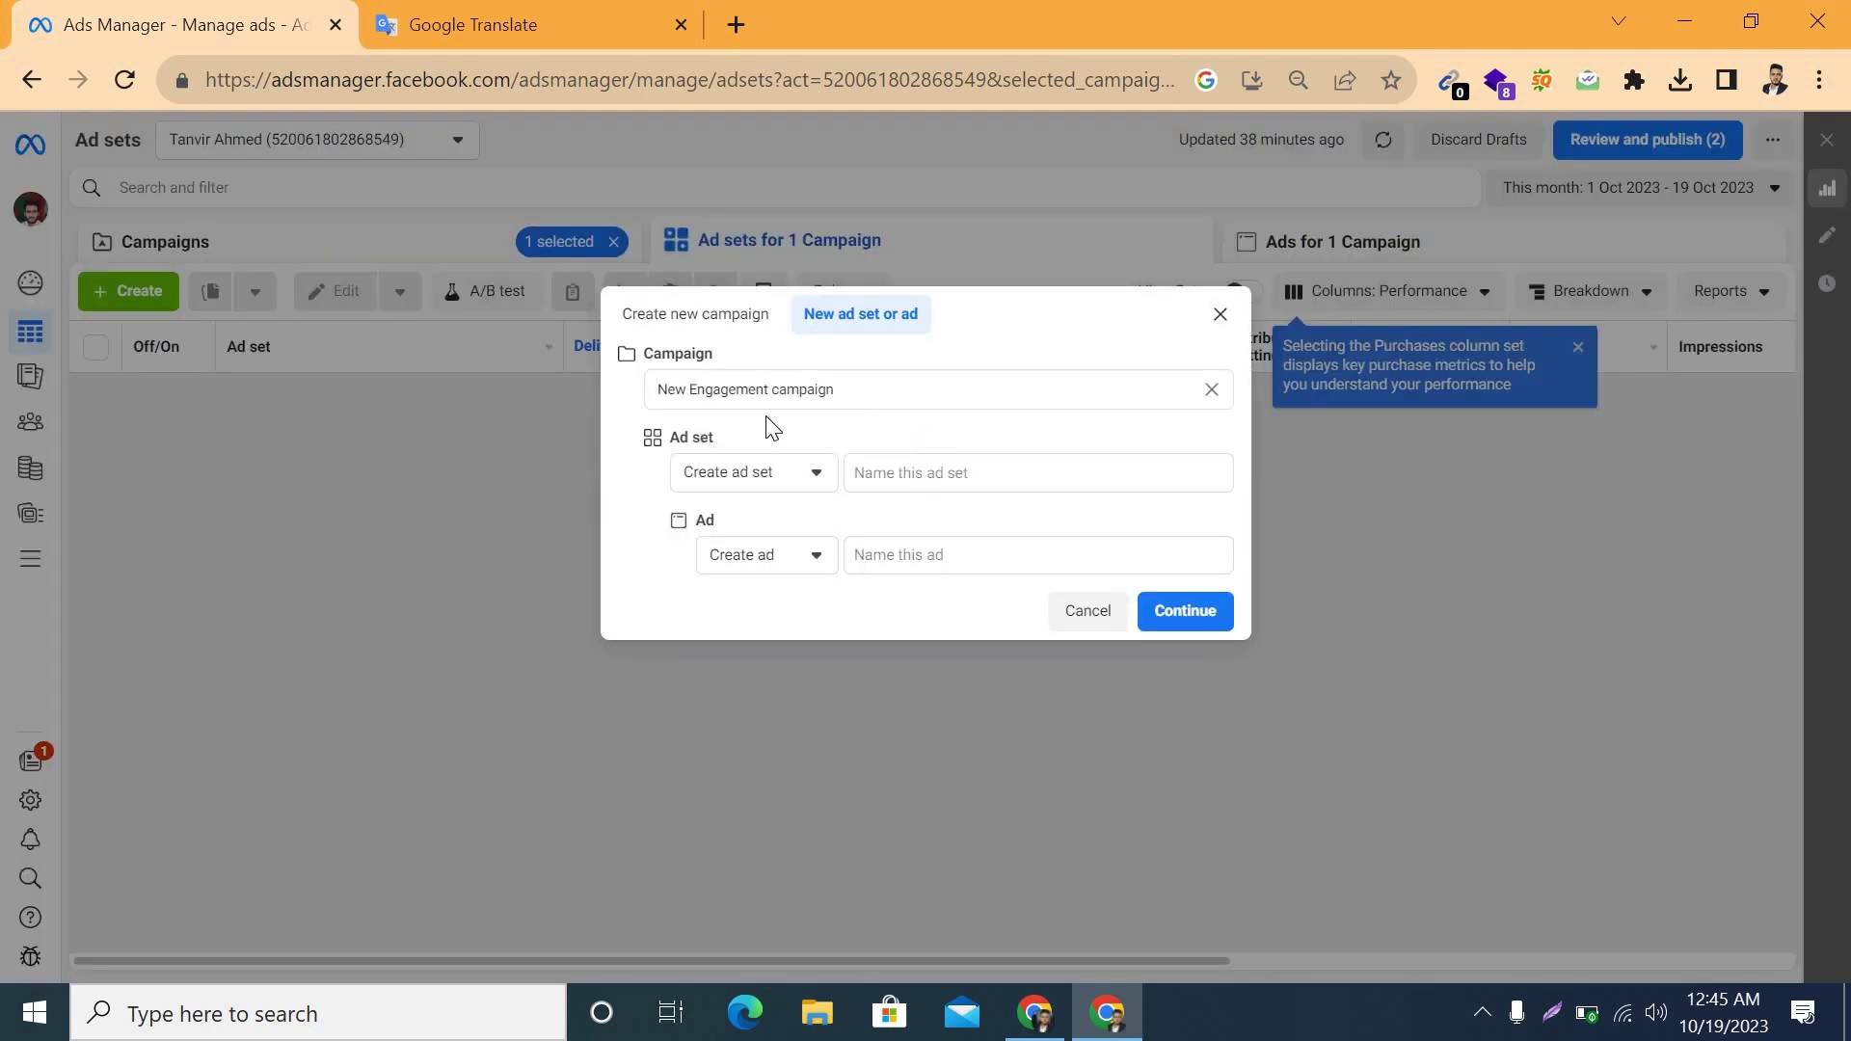
left_click(692, 318)
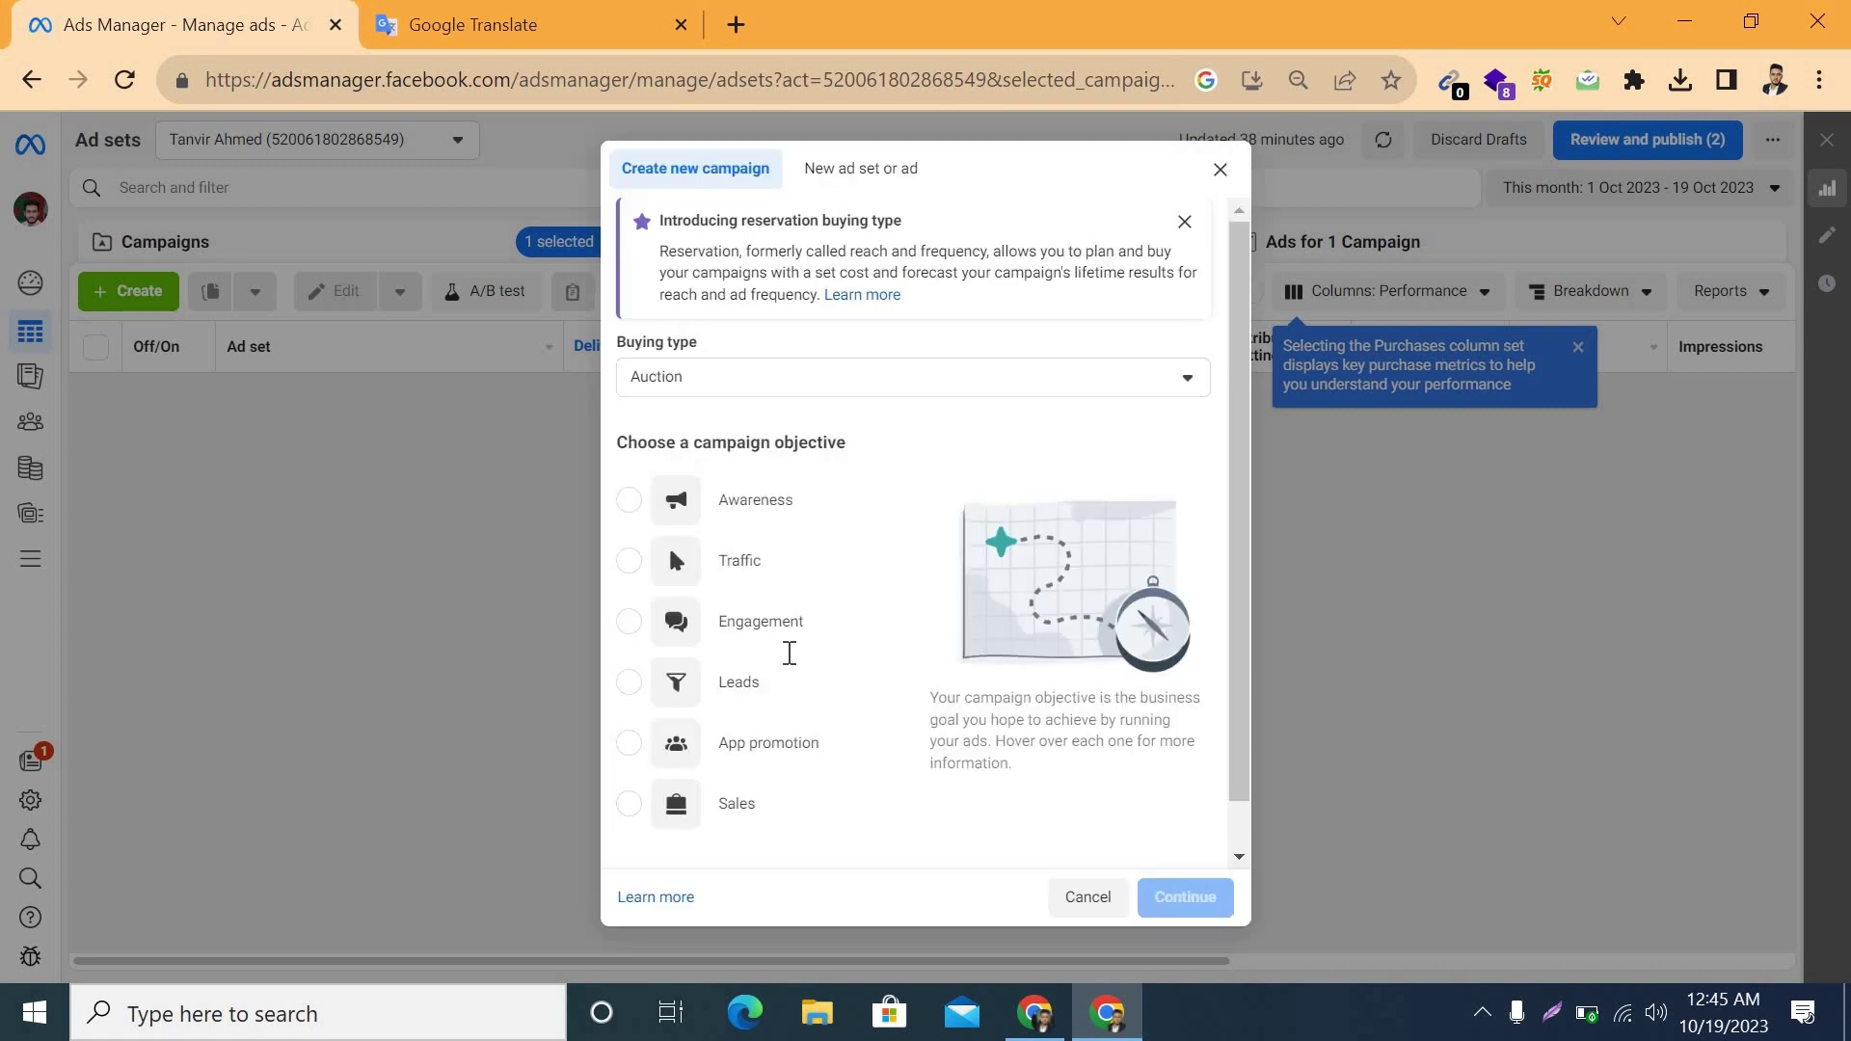
mouse_move(728, 638)
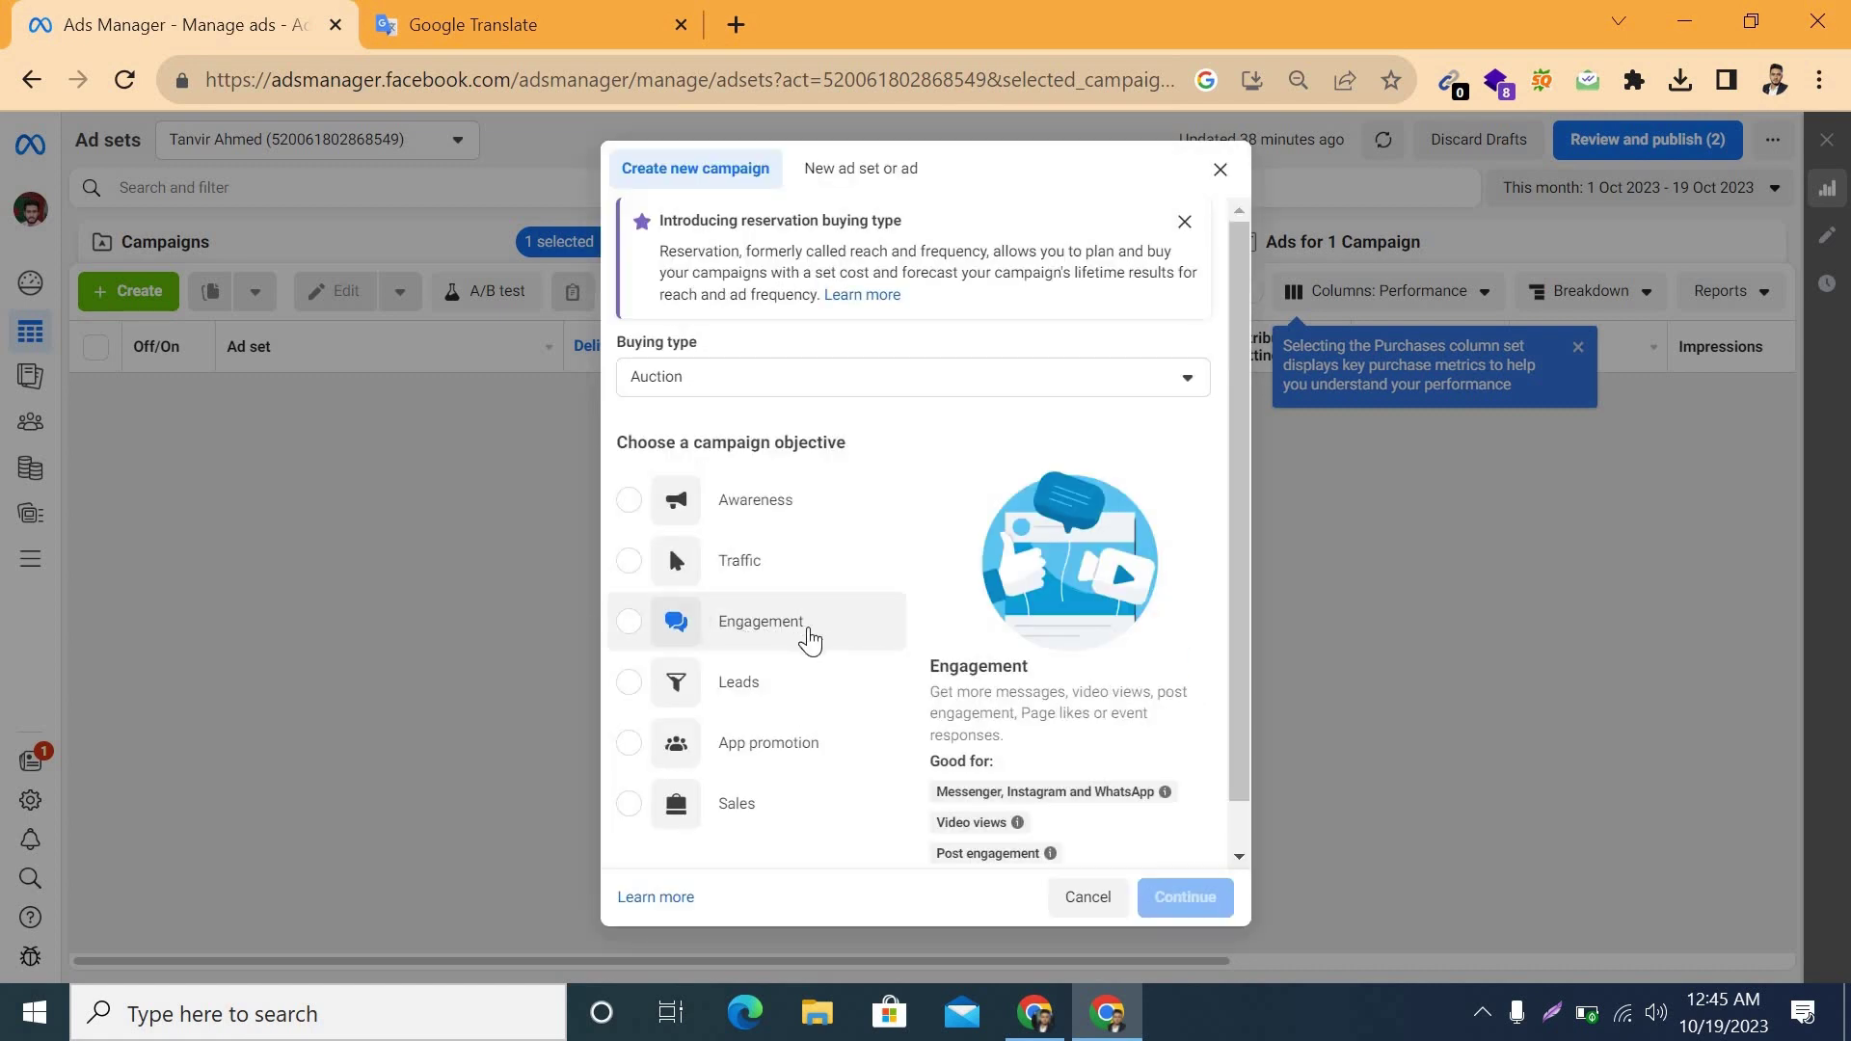
left_click(628, 625)
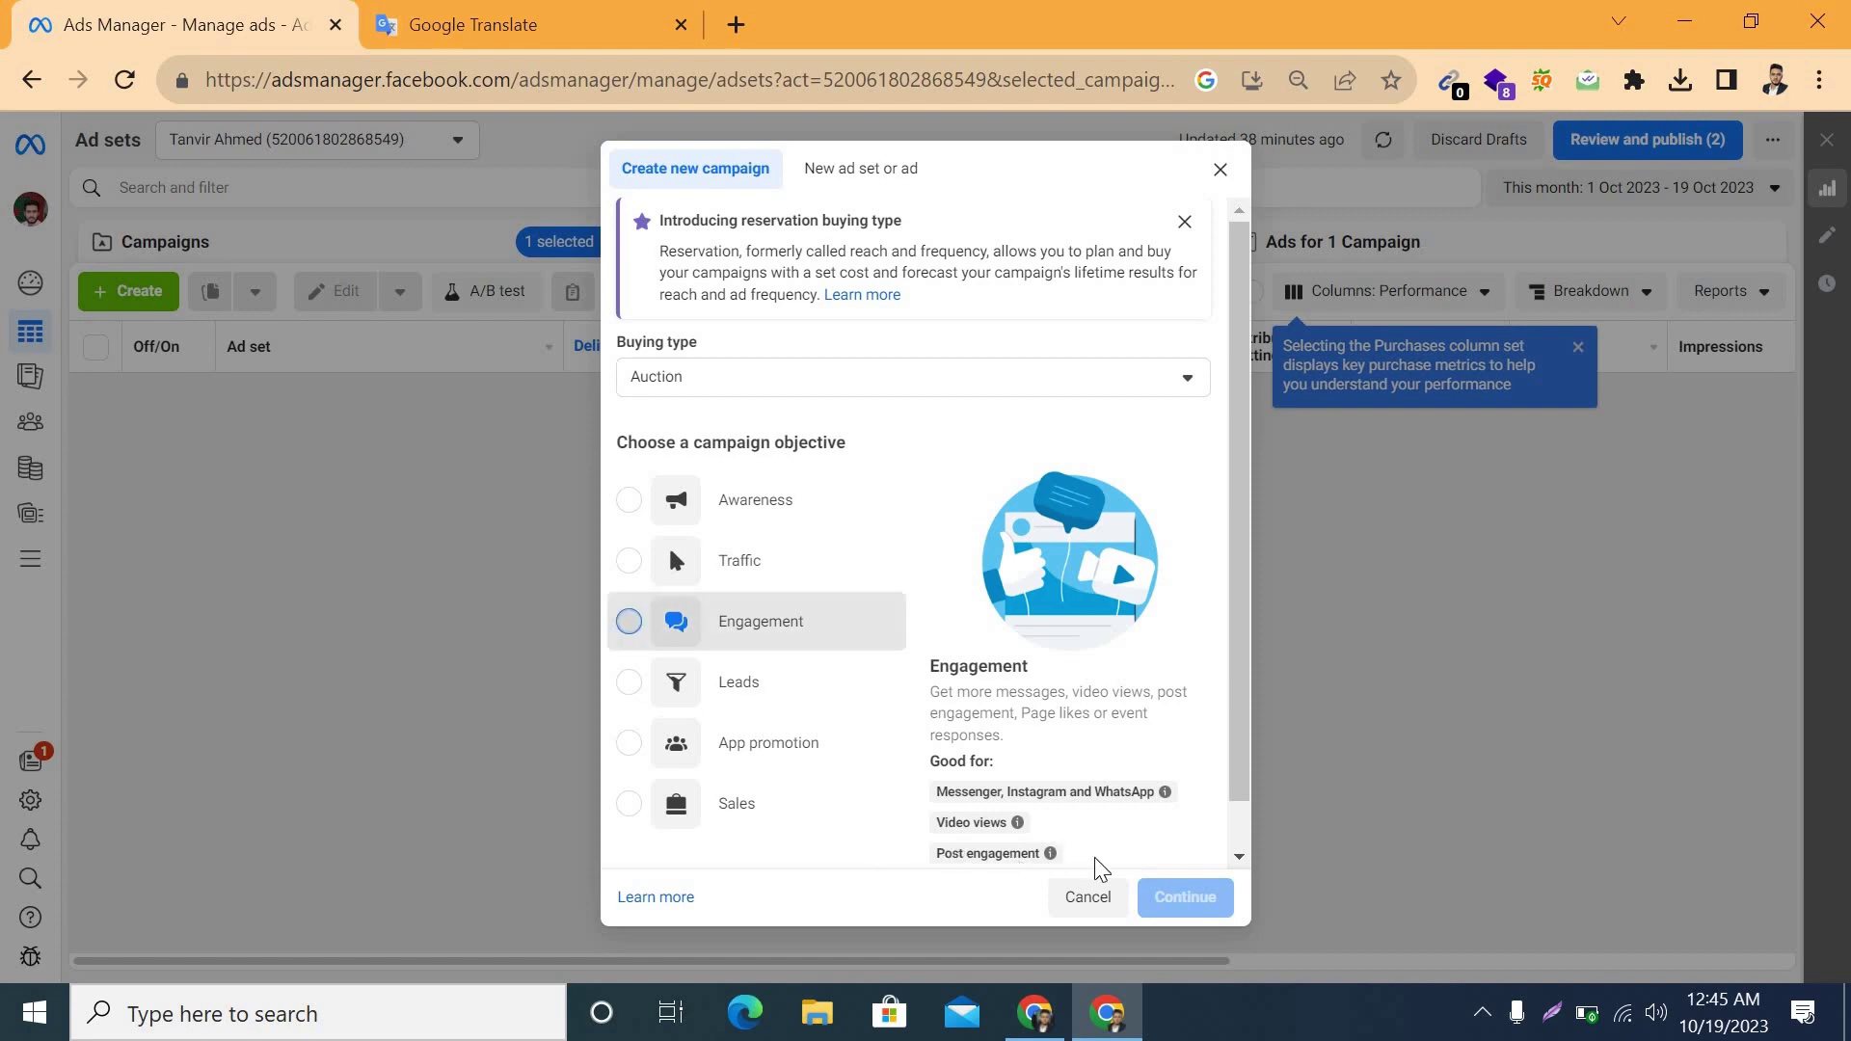
left_click(1167, 909)
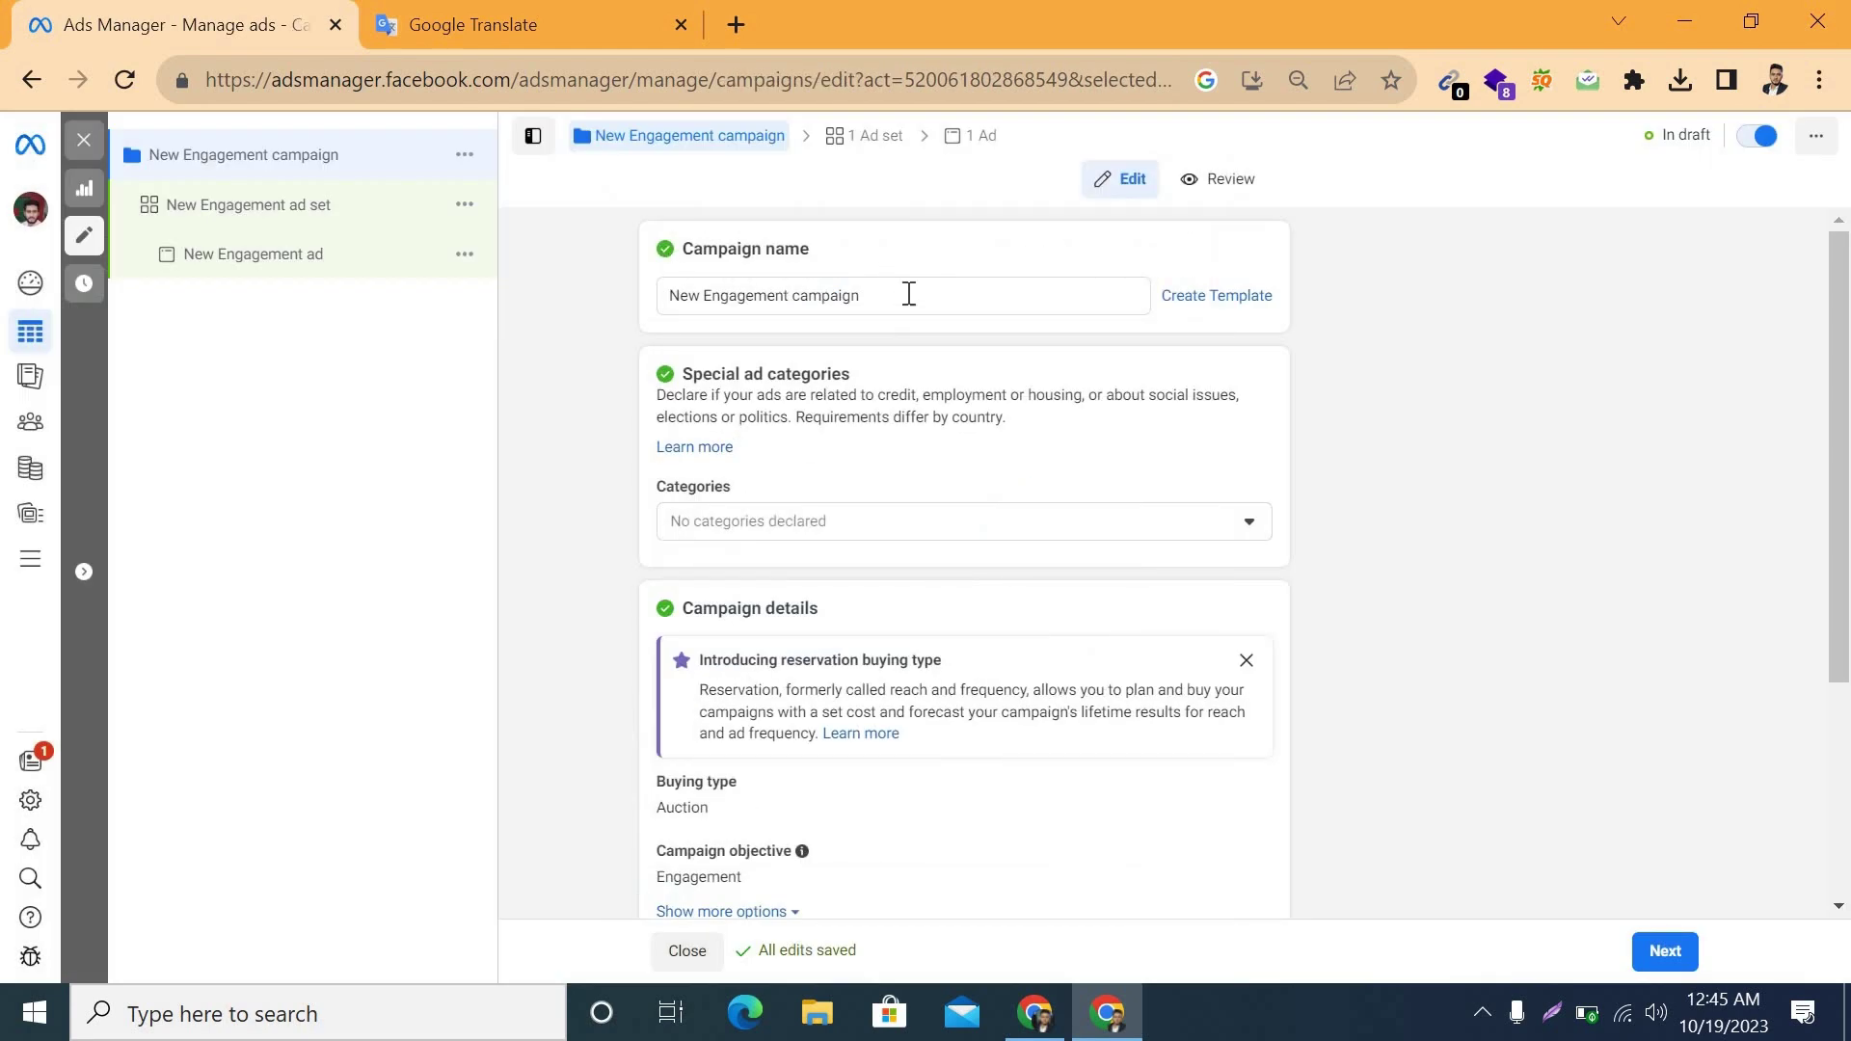
left_click(908, 294)
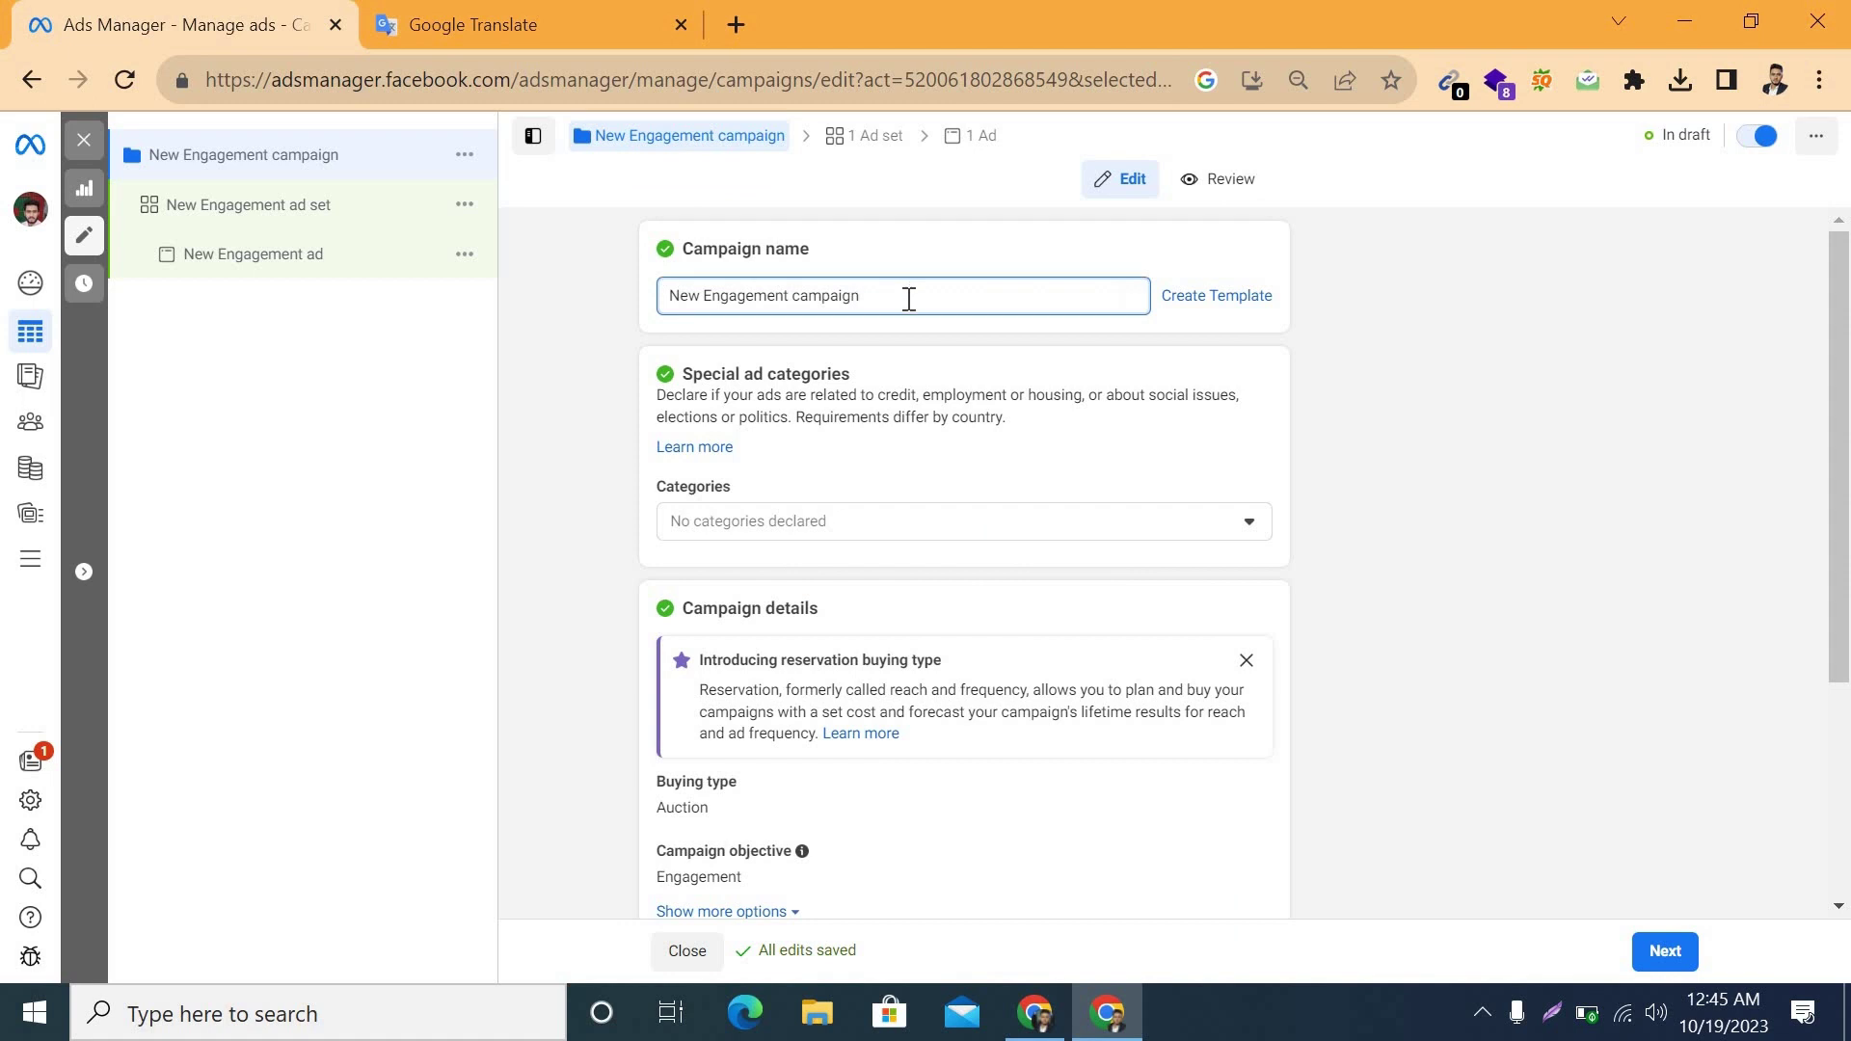
type("33")
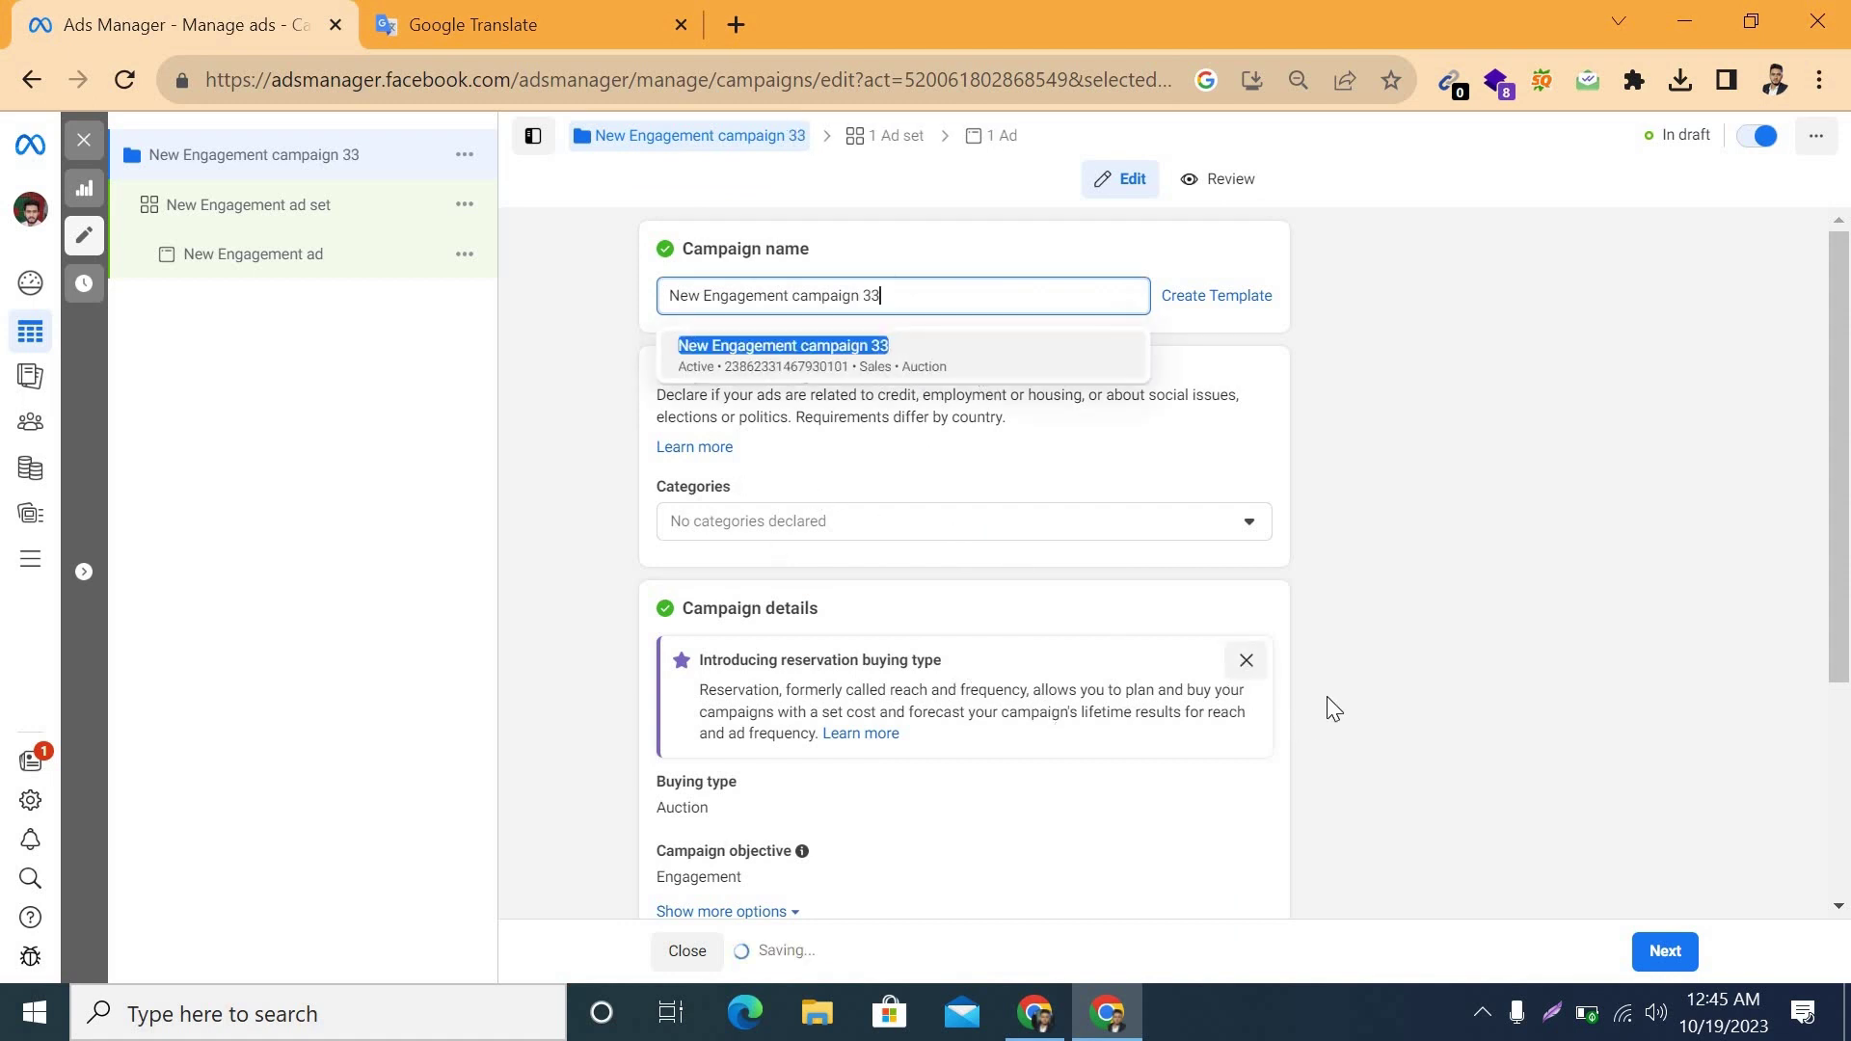
Turn on Advantage campaign budget and set the daily campaign budget to $3.00
scroll(1327, 696, "down", 3)
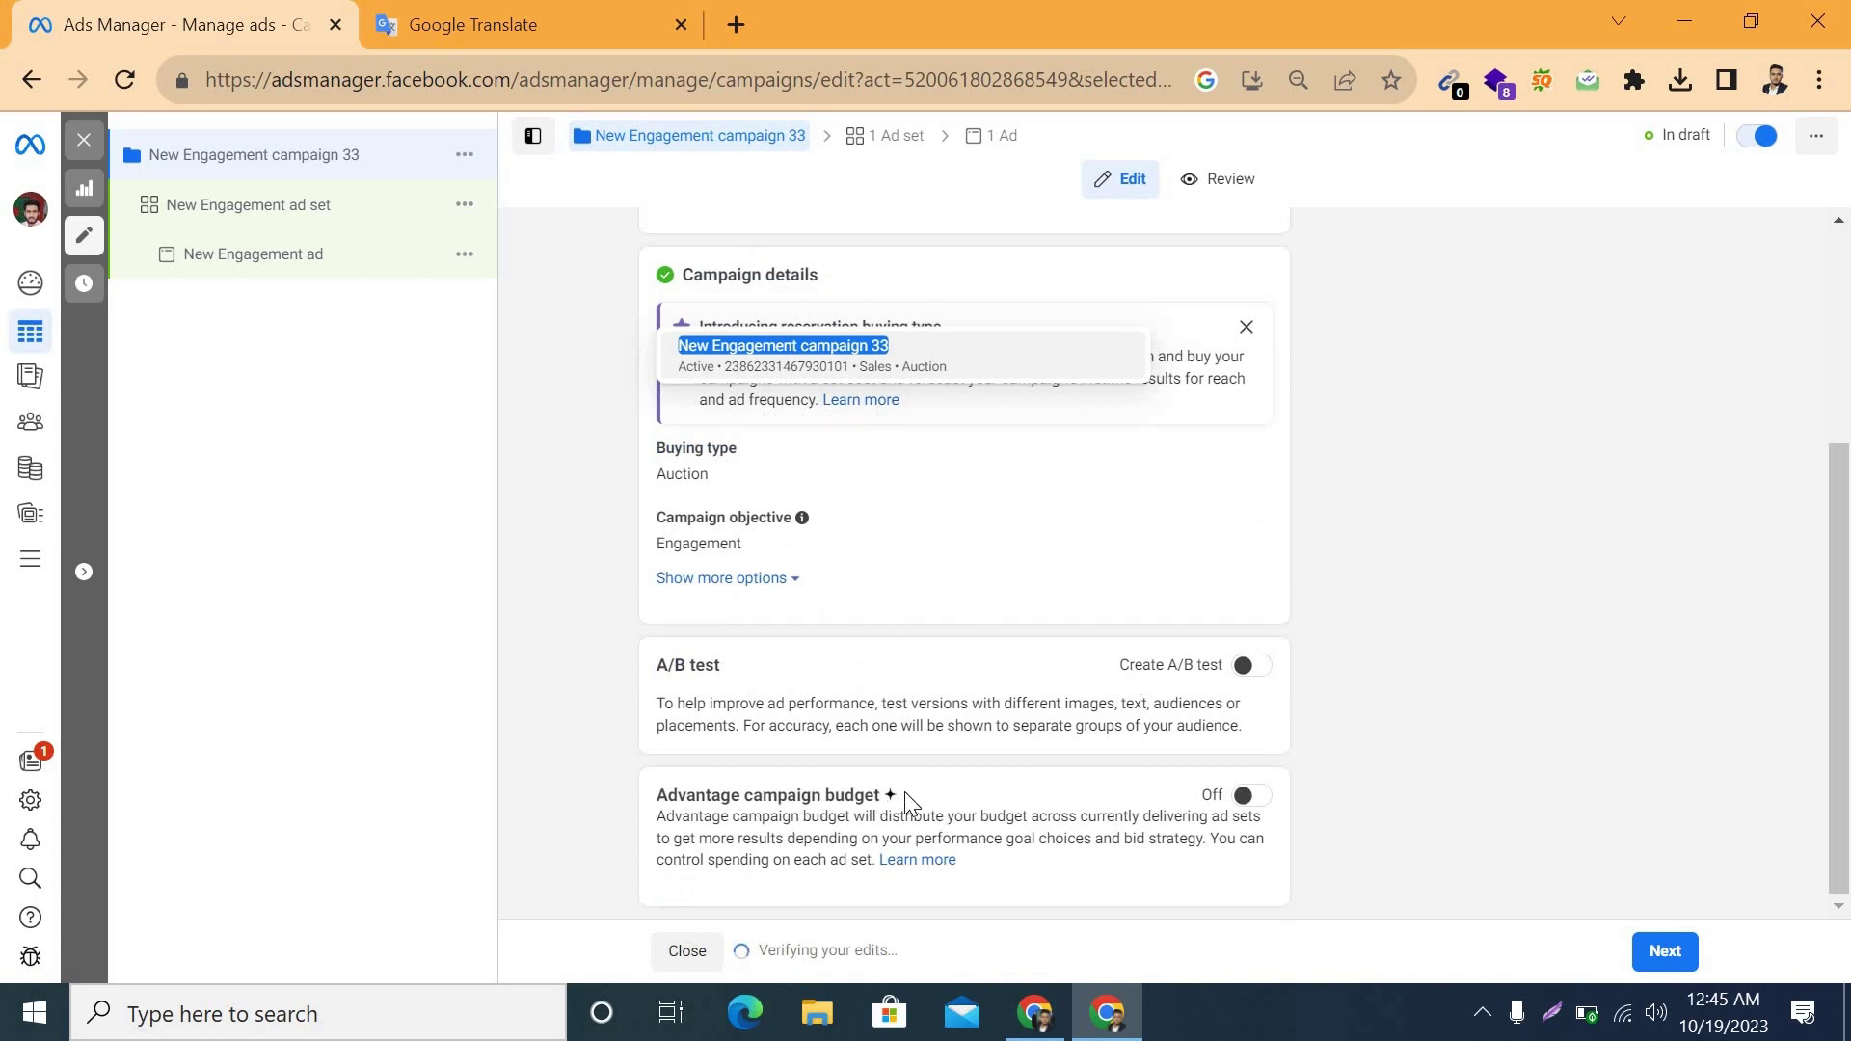
left_click(1252, 796)
scroll(1379, 717, "down", 3)
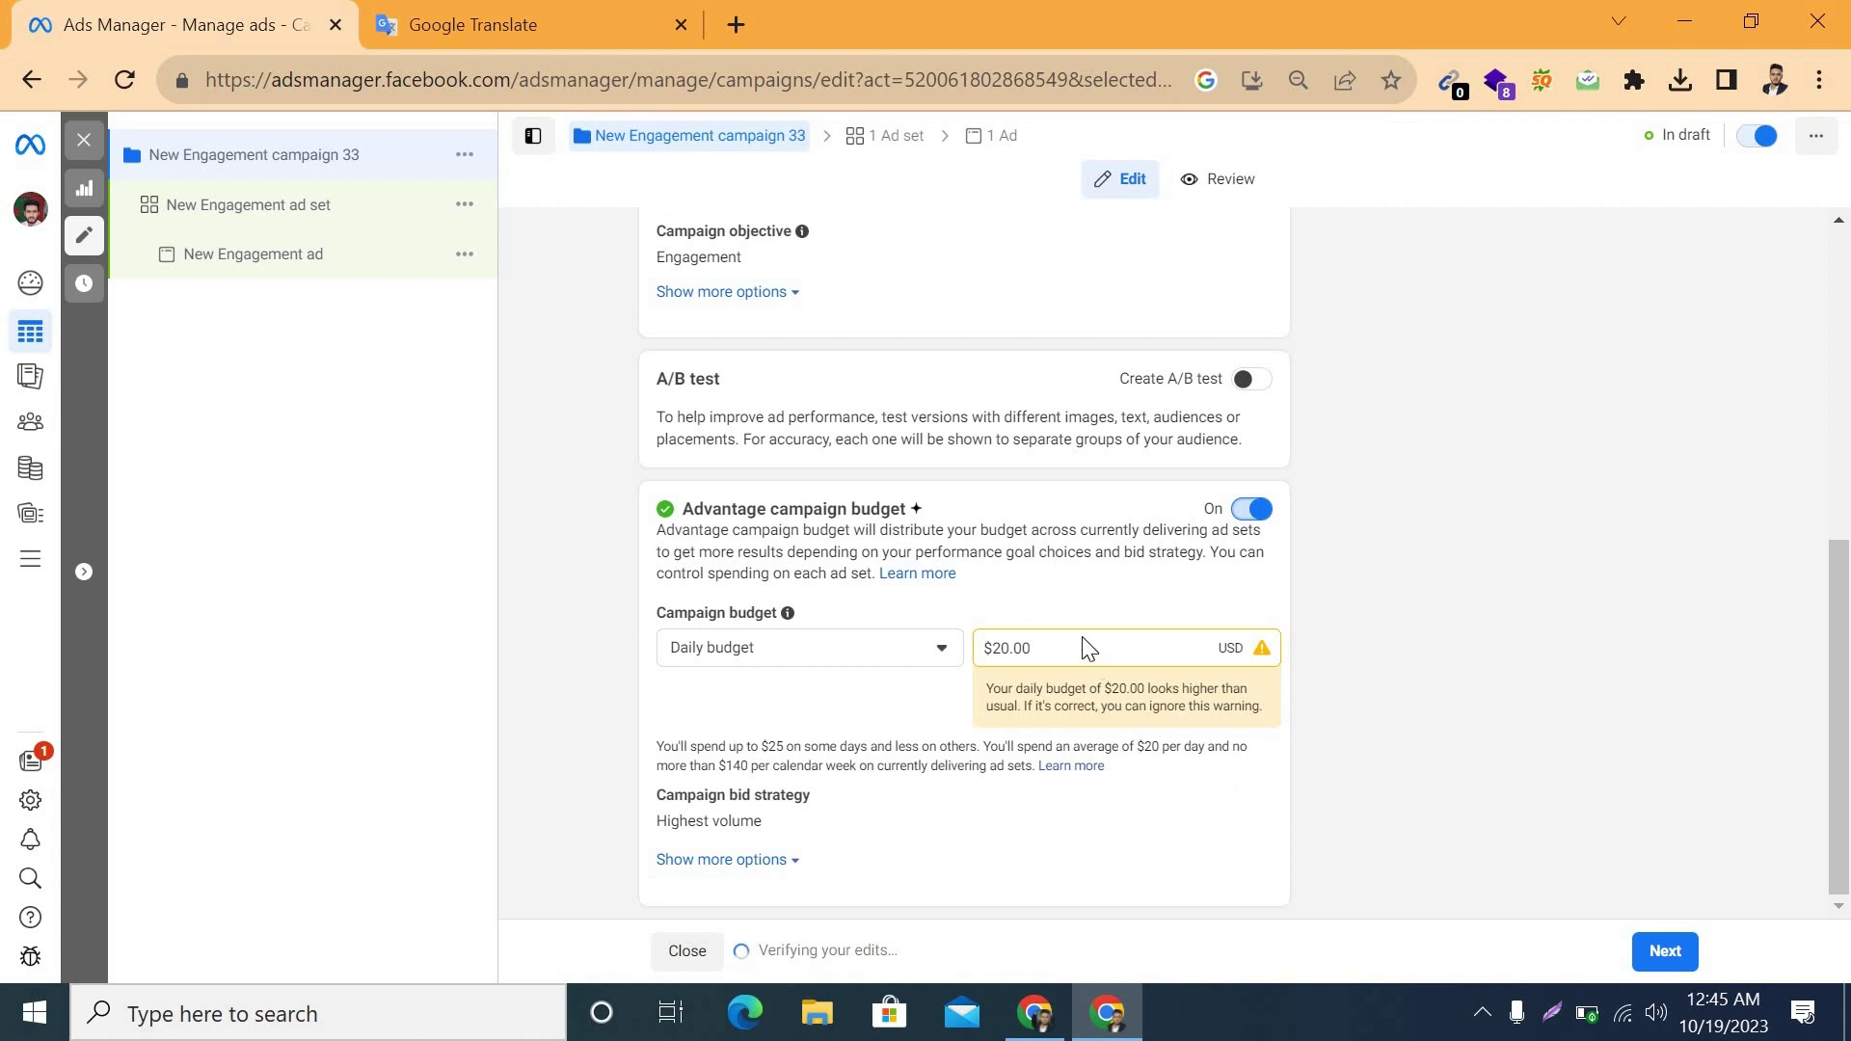
left_click(1125, 659)
key("BackSpace")
key("BackSpace")
key("BackSpace")
key("BackSpace")
key("BackSpace")
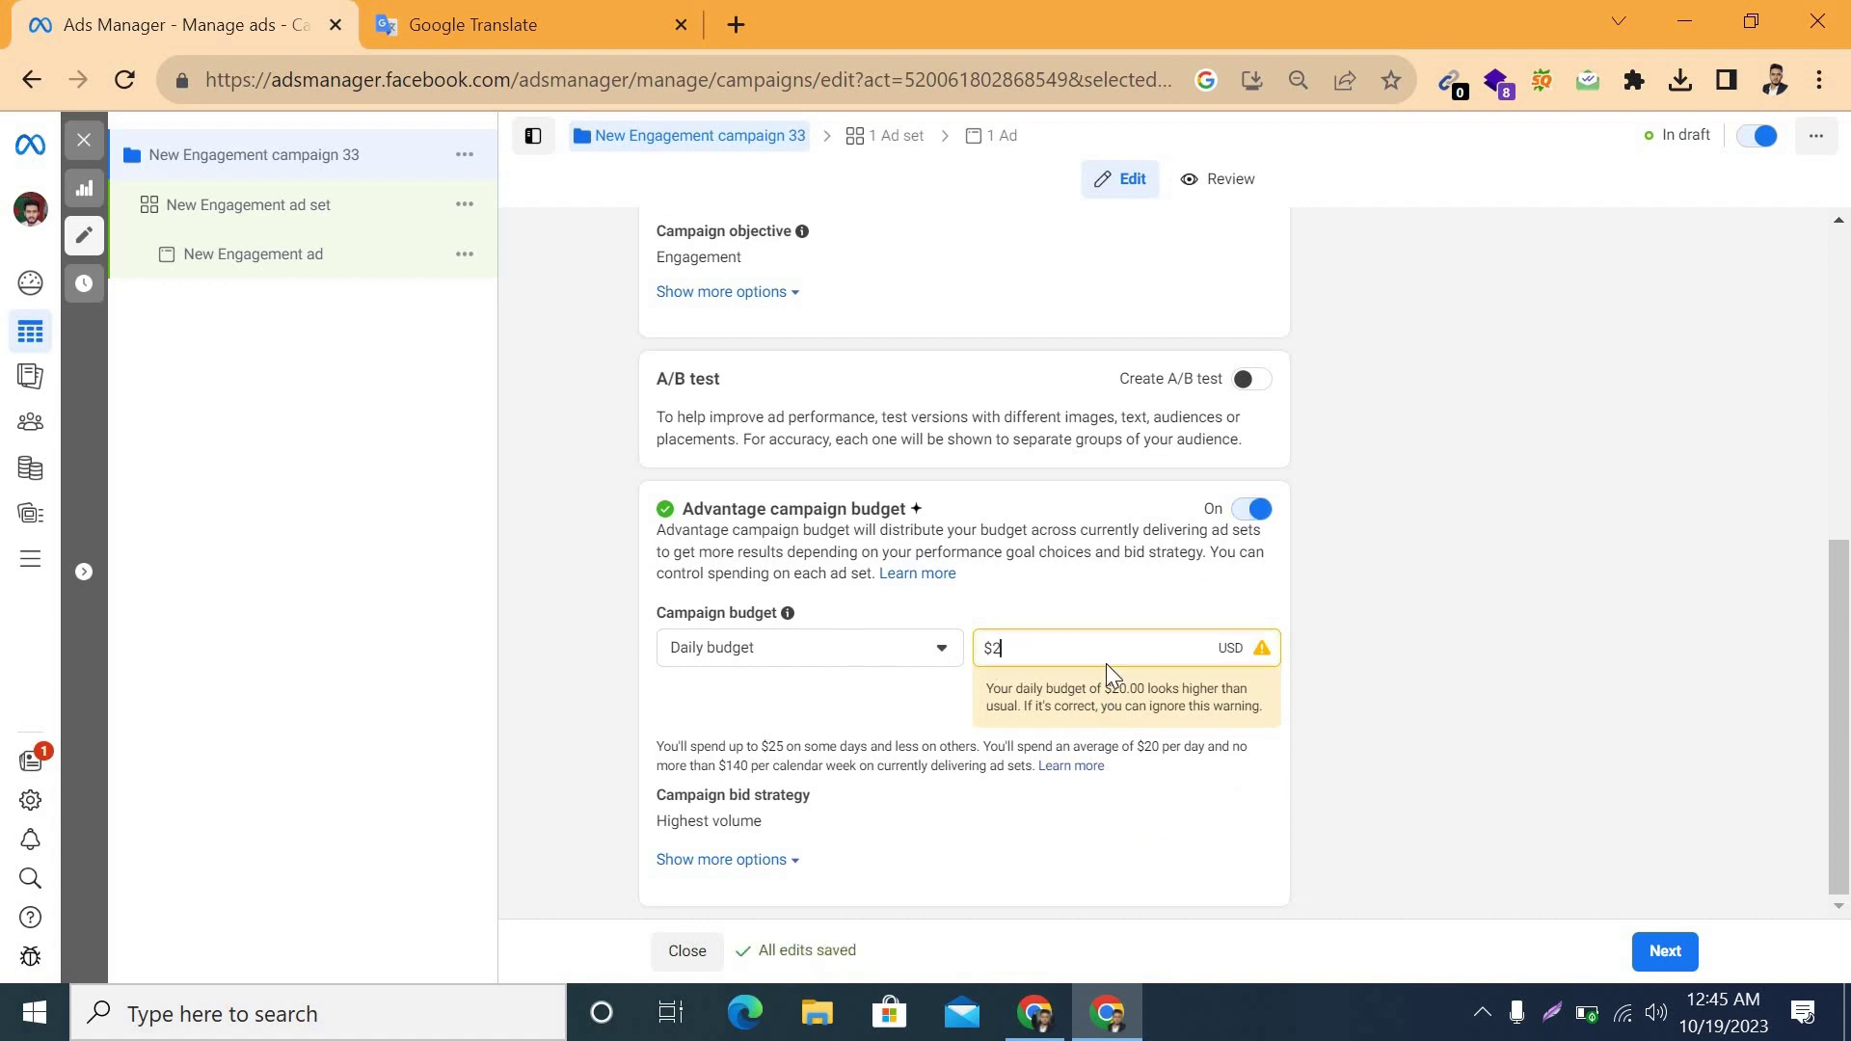
type("3")
left_click(1033, 675)
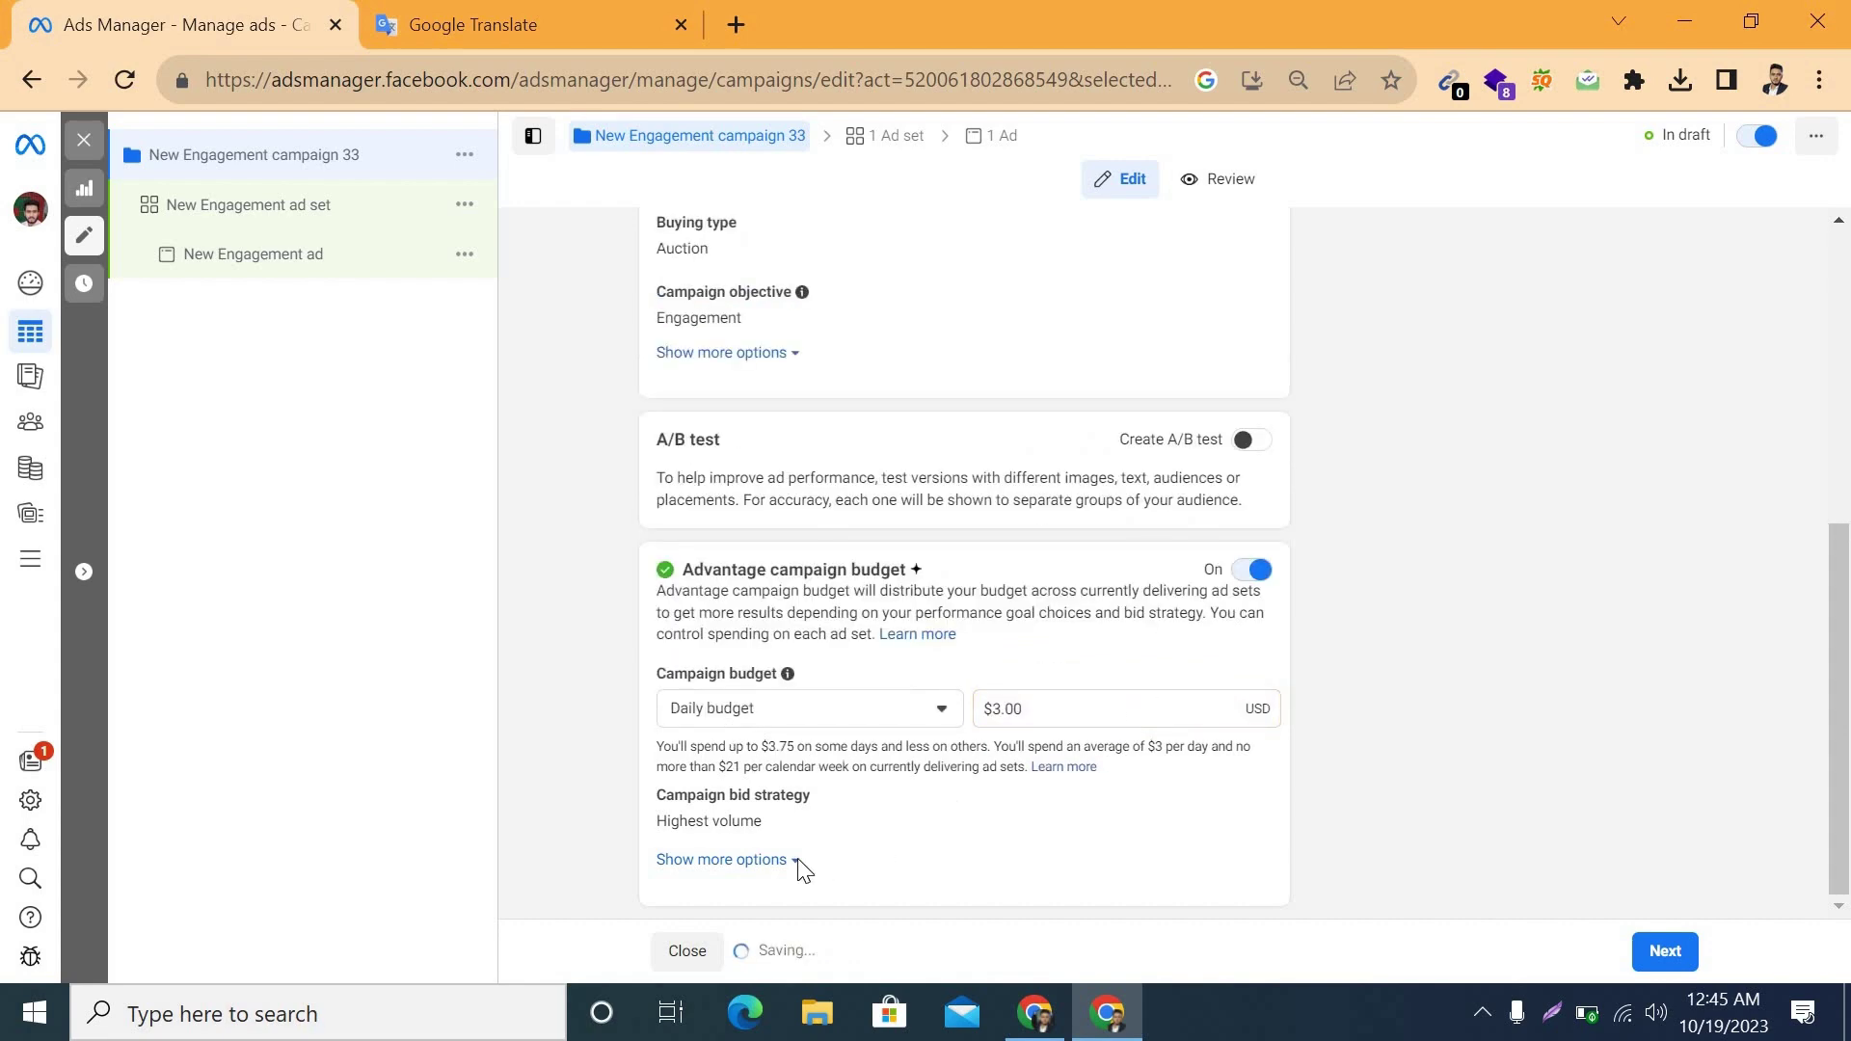
Continue to the ad set settings and name the ad set New Engagement ad set 44
scroll(864, 741, "up", 5)
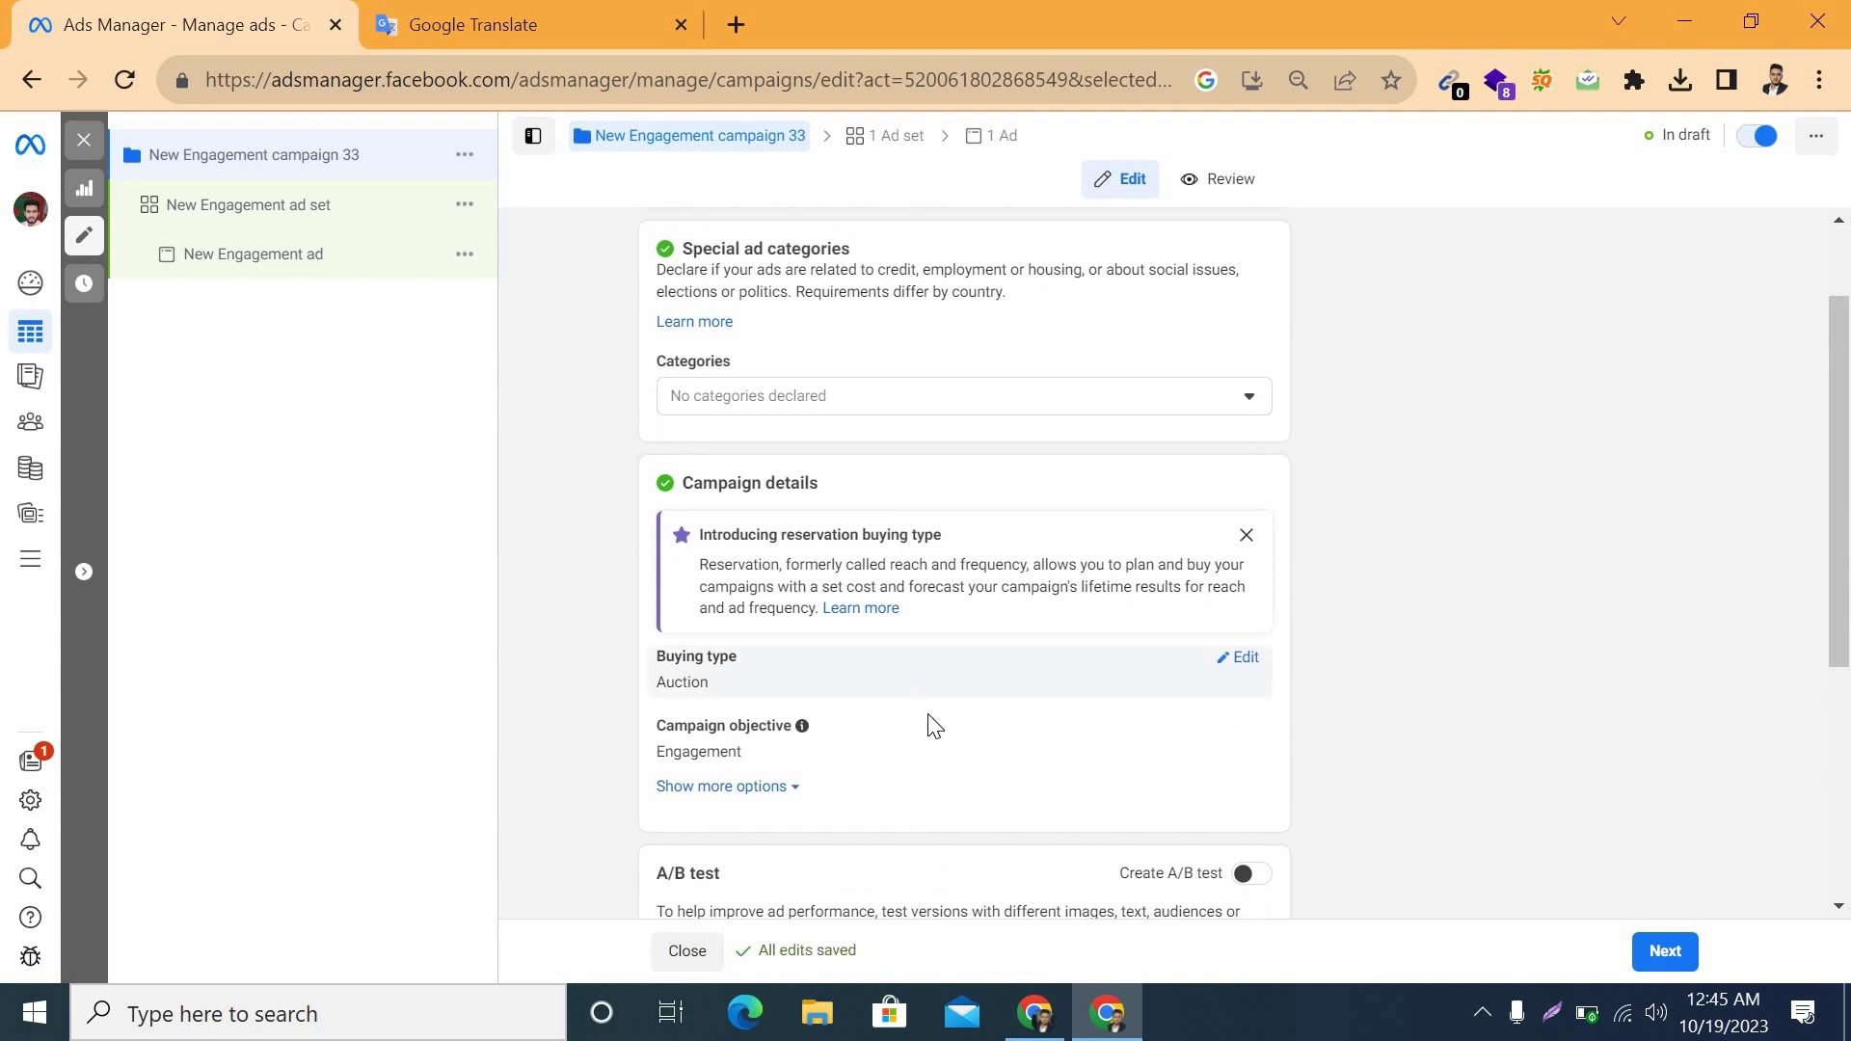
scroll(1656, 865, "down", 5)
left_click(1663, 950)
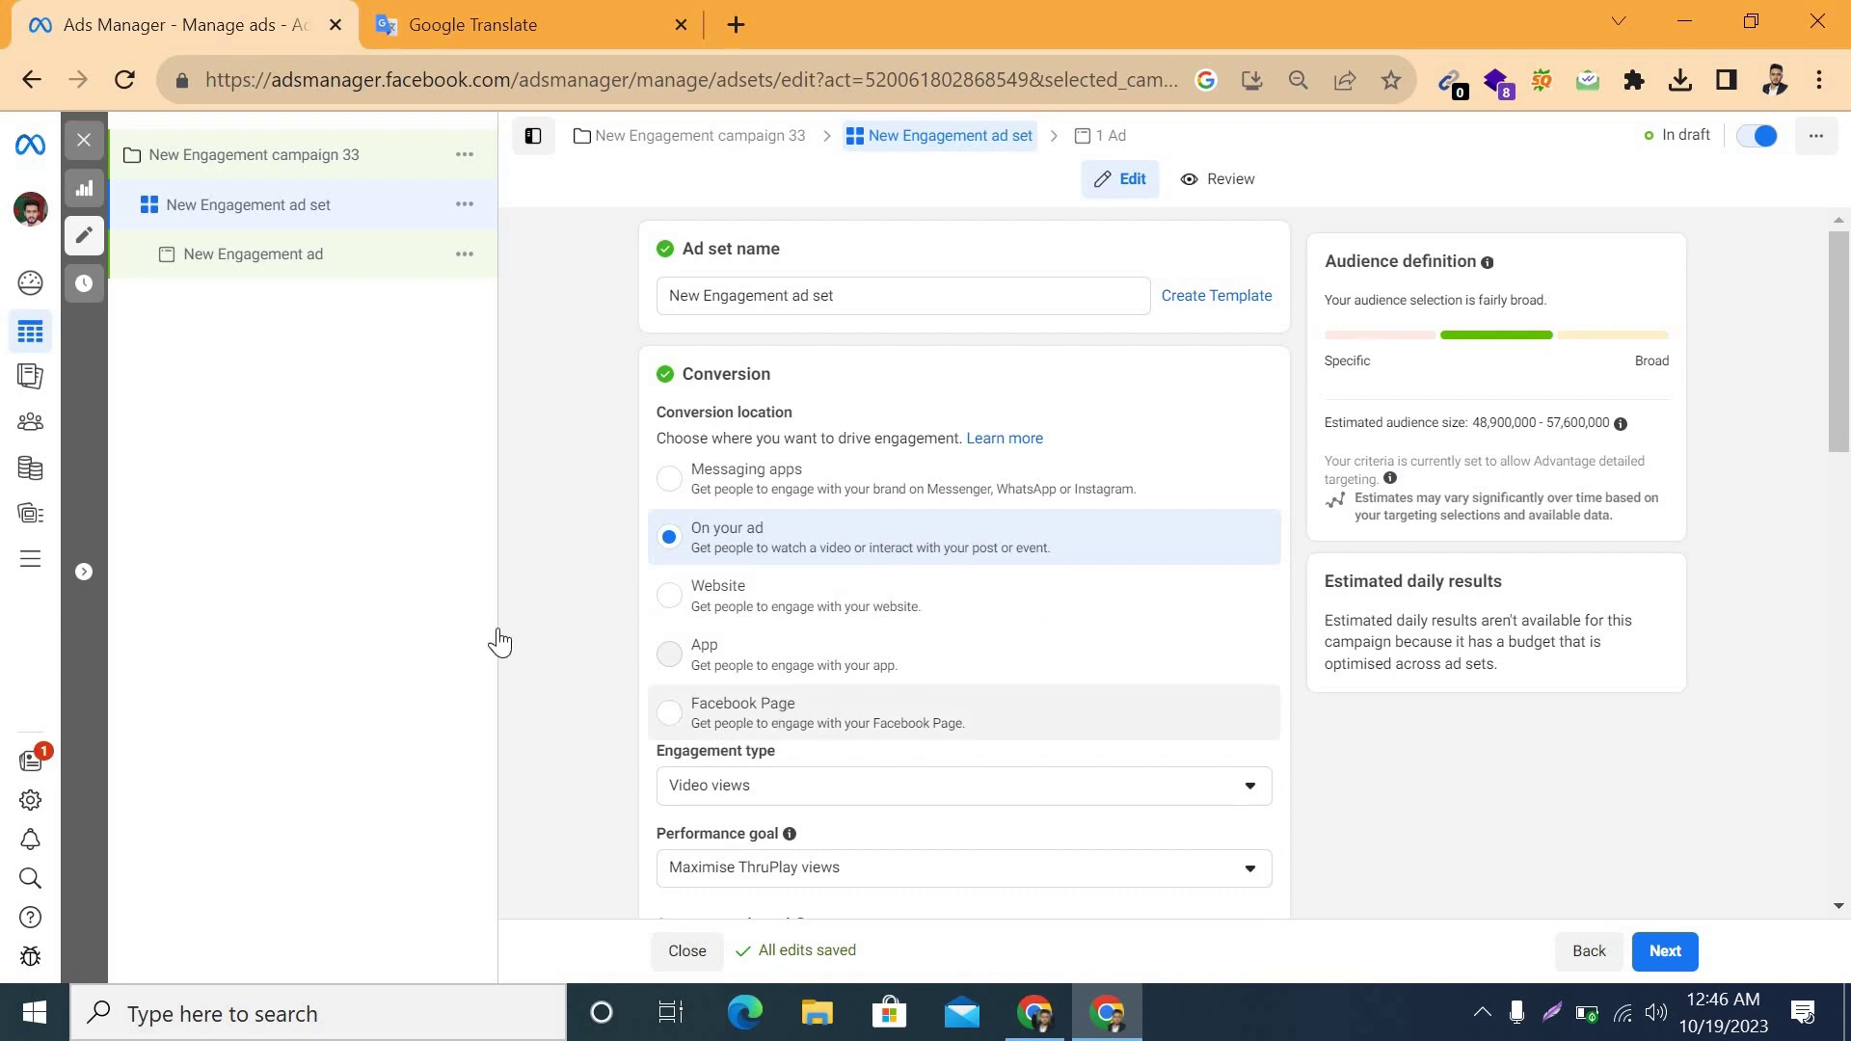
scroll(598, 638, "down", 4)
scroll(597, 638, "up", 3)
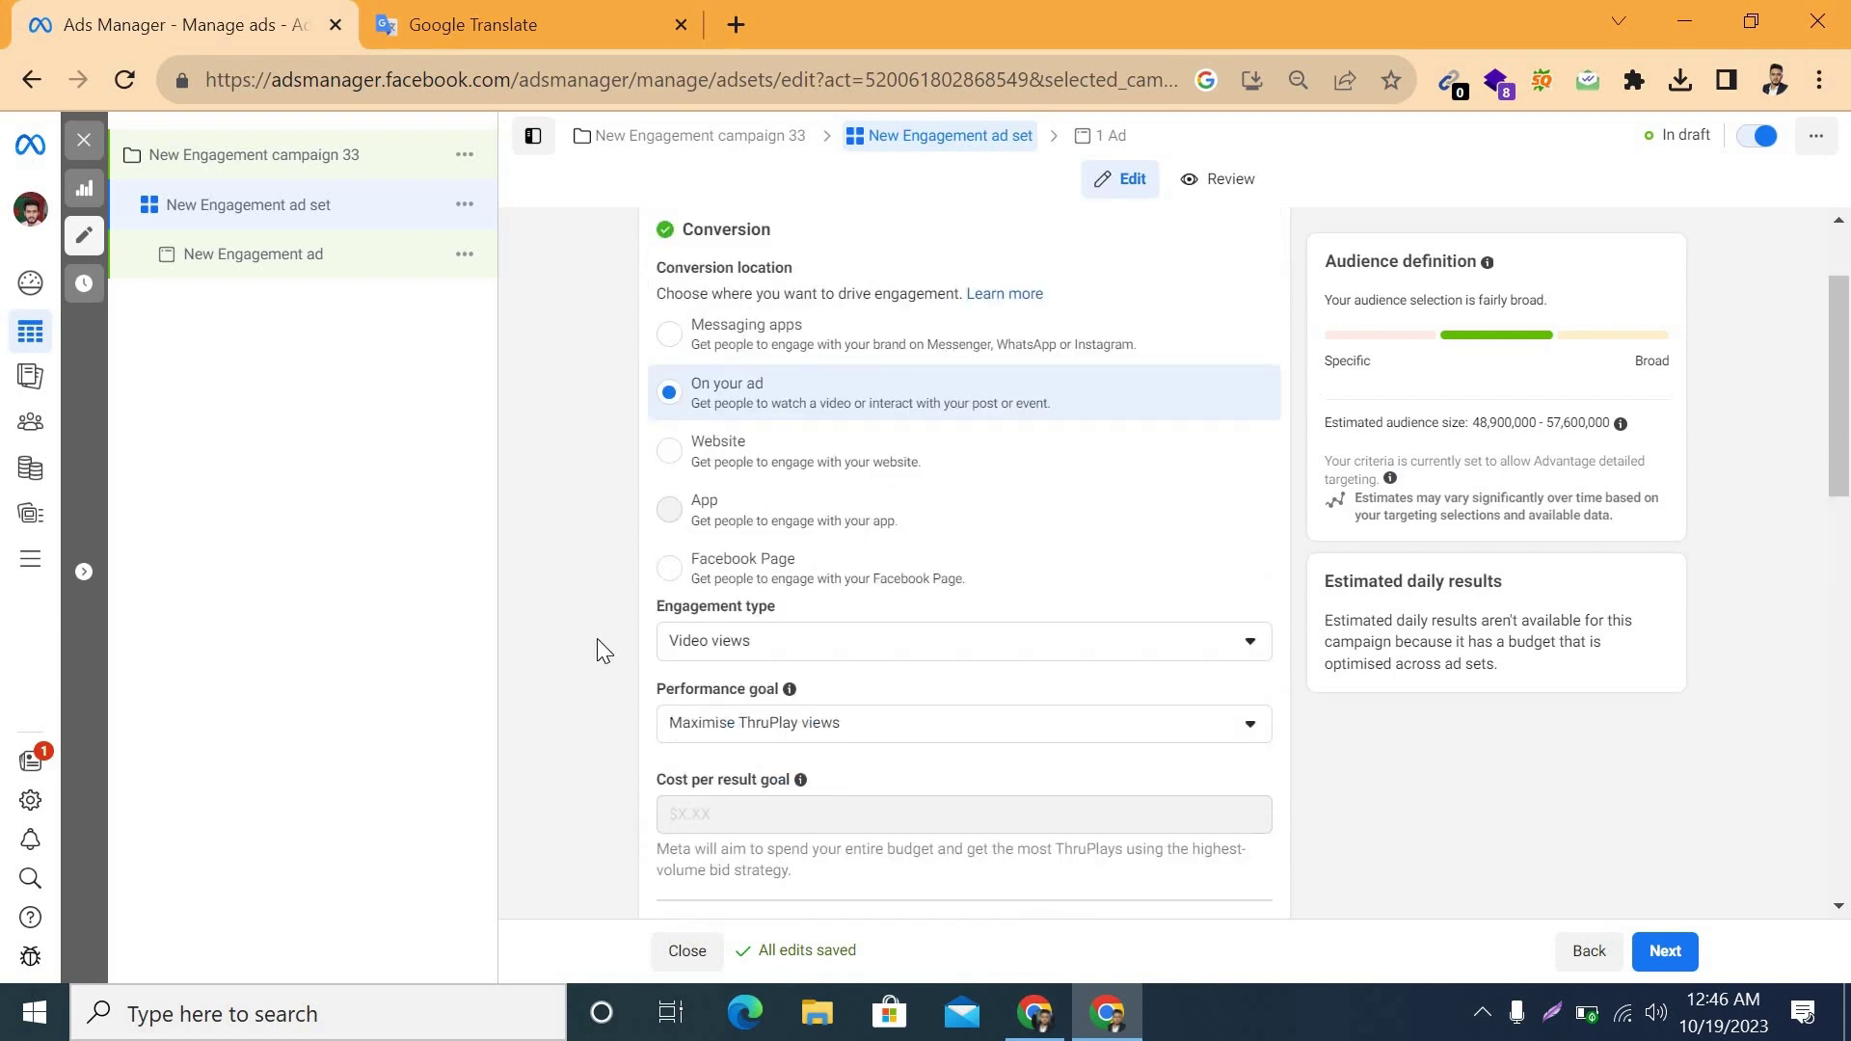
scroll(557, 640, "up", 2)
left_click(884, 306)
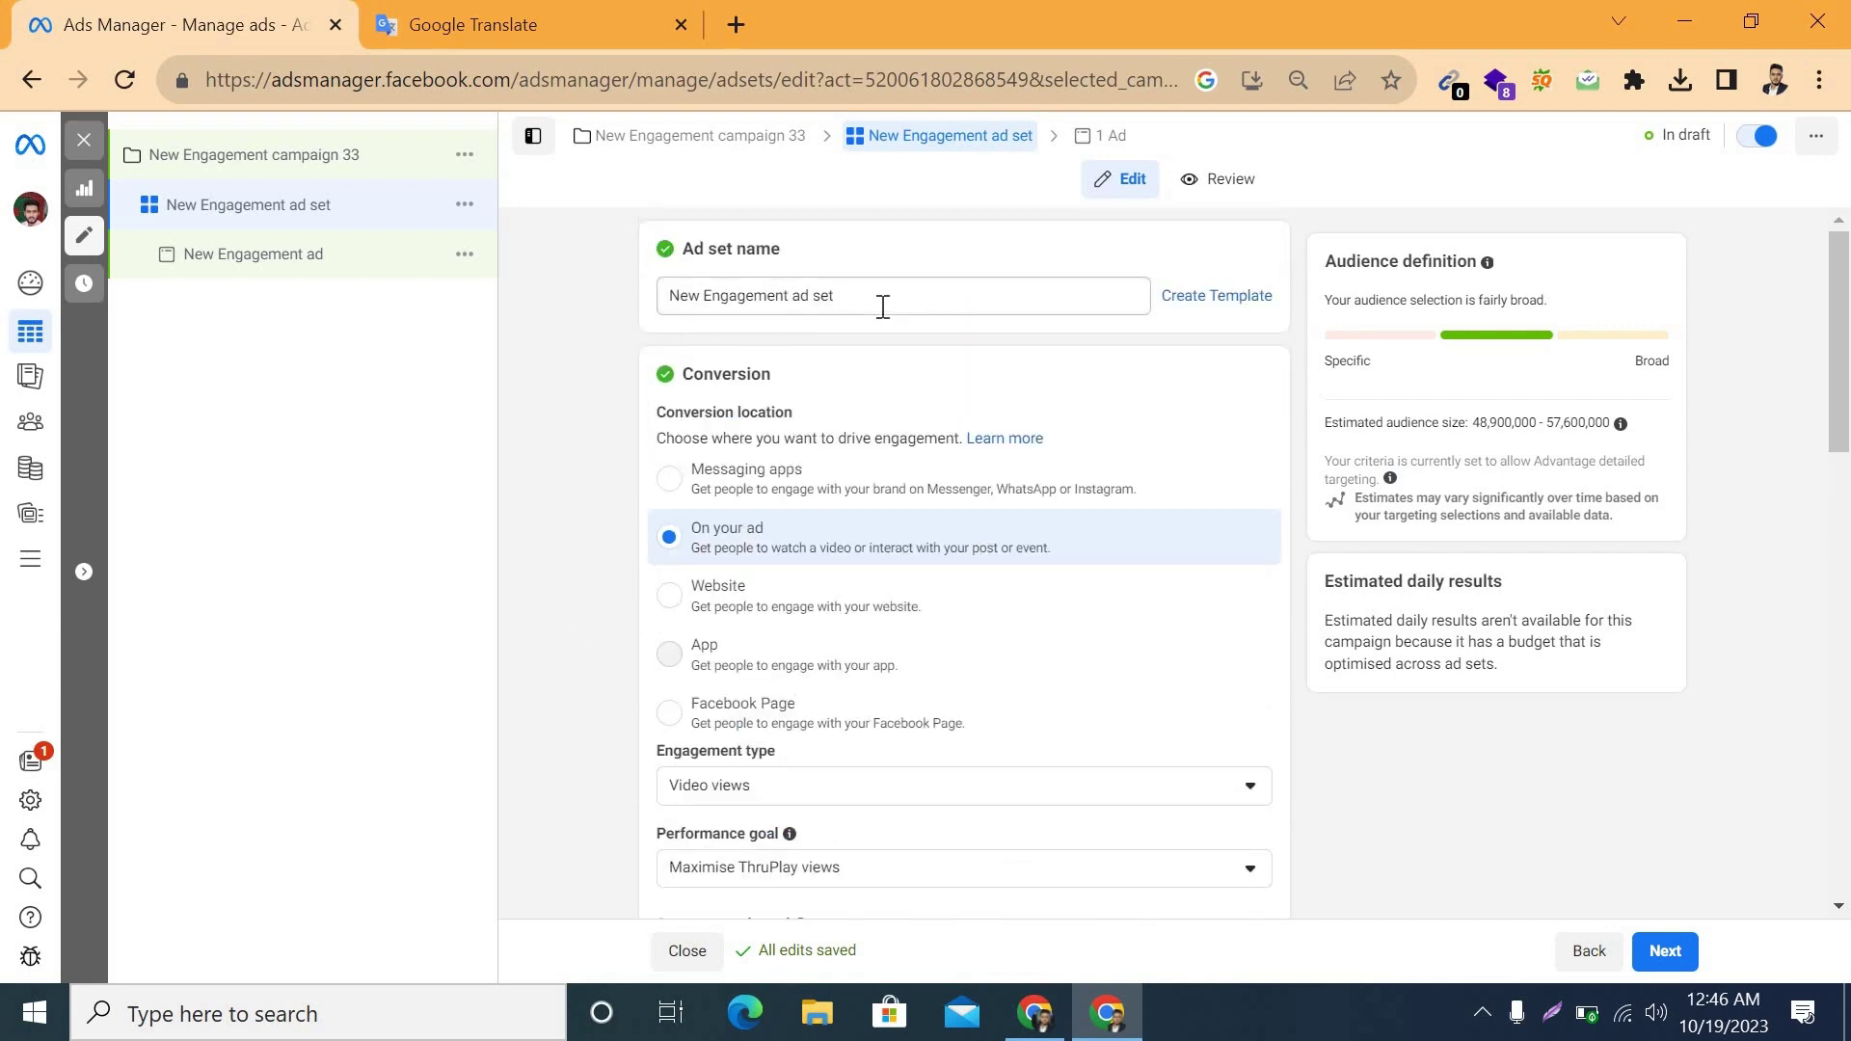
type("44")
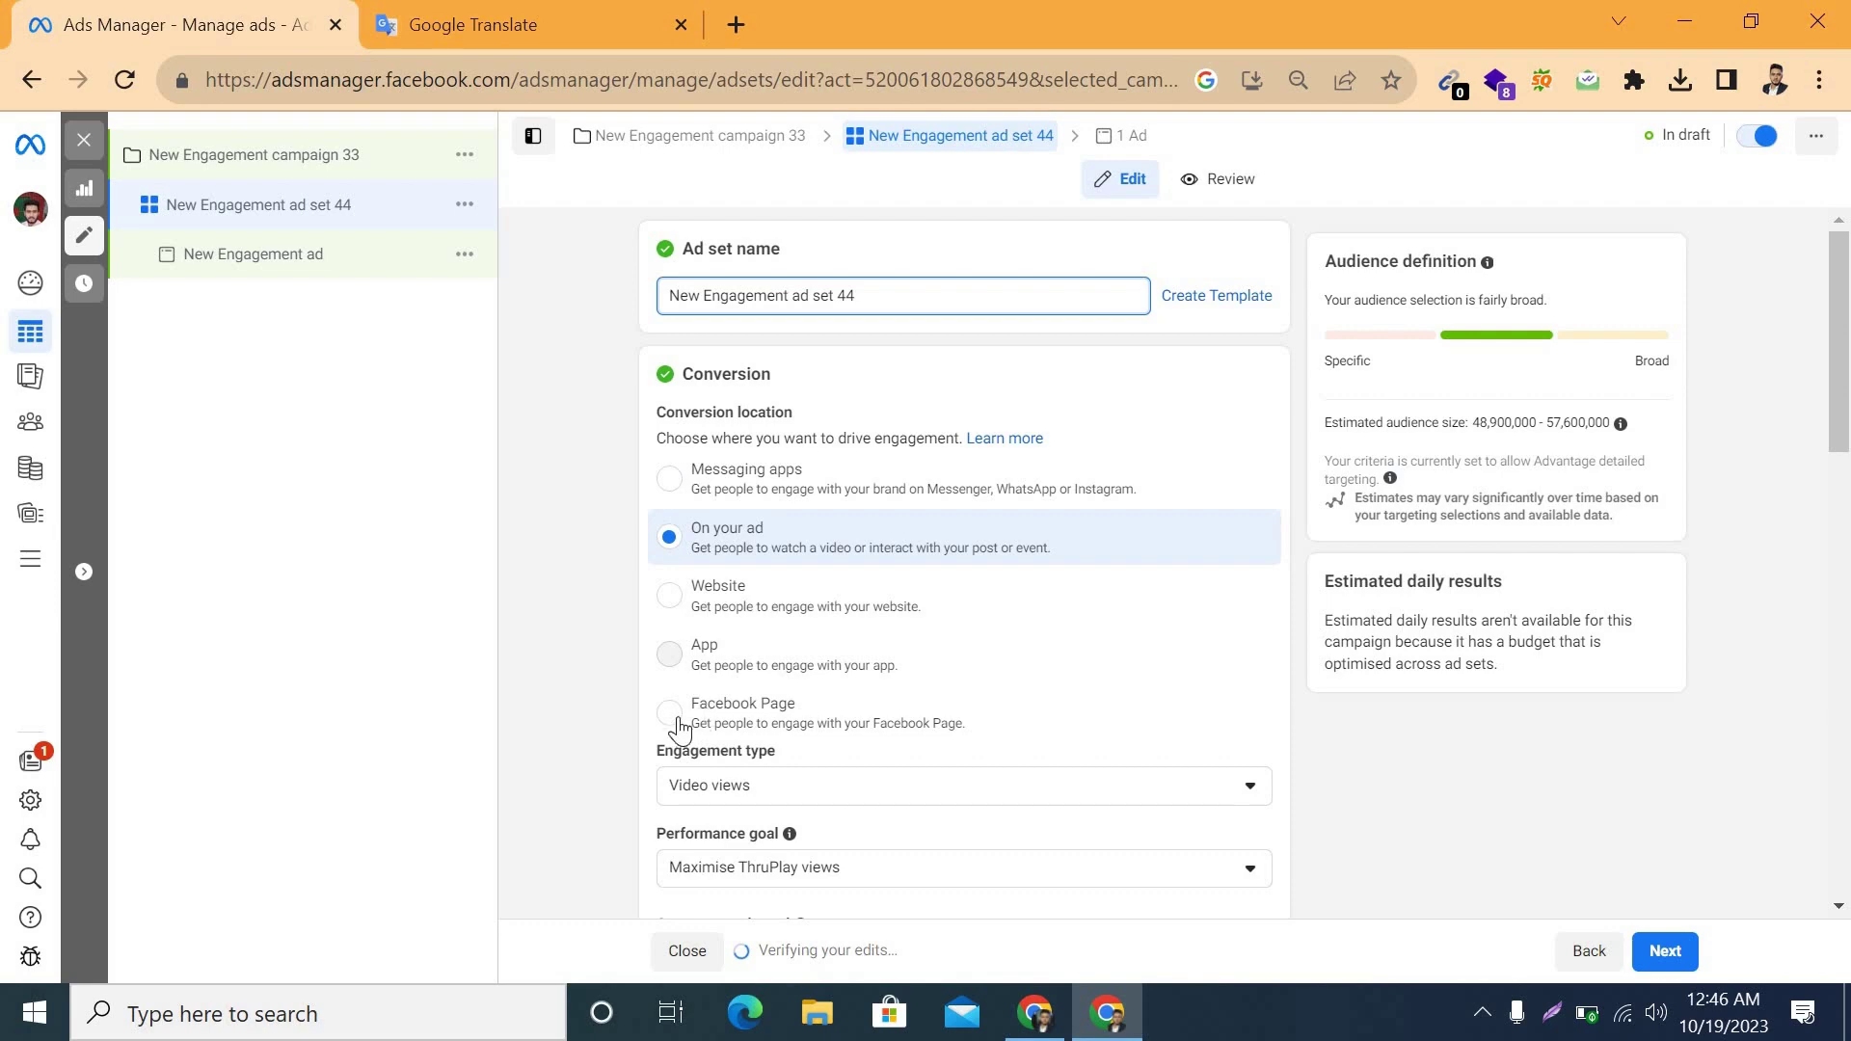
Set the conversion location to Facebook Page and choose the personal page Free Motile
left_click(737, 718)
left_click(735, 718)
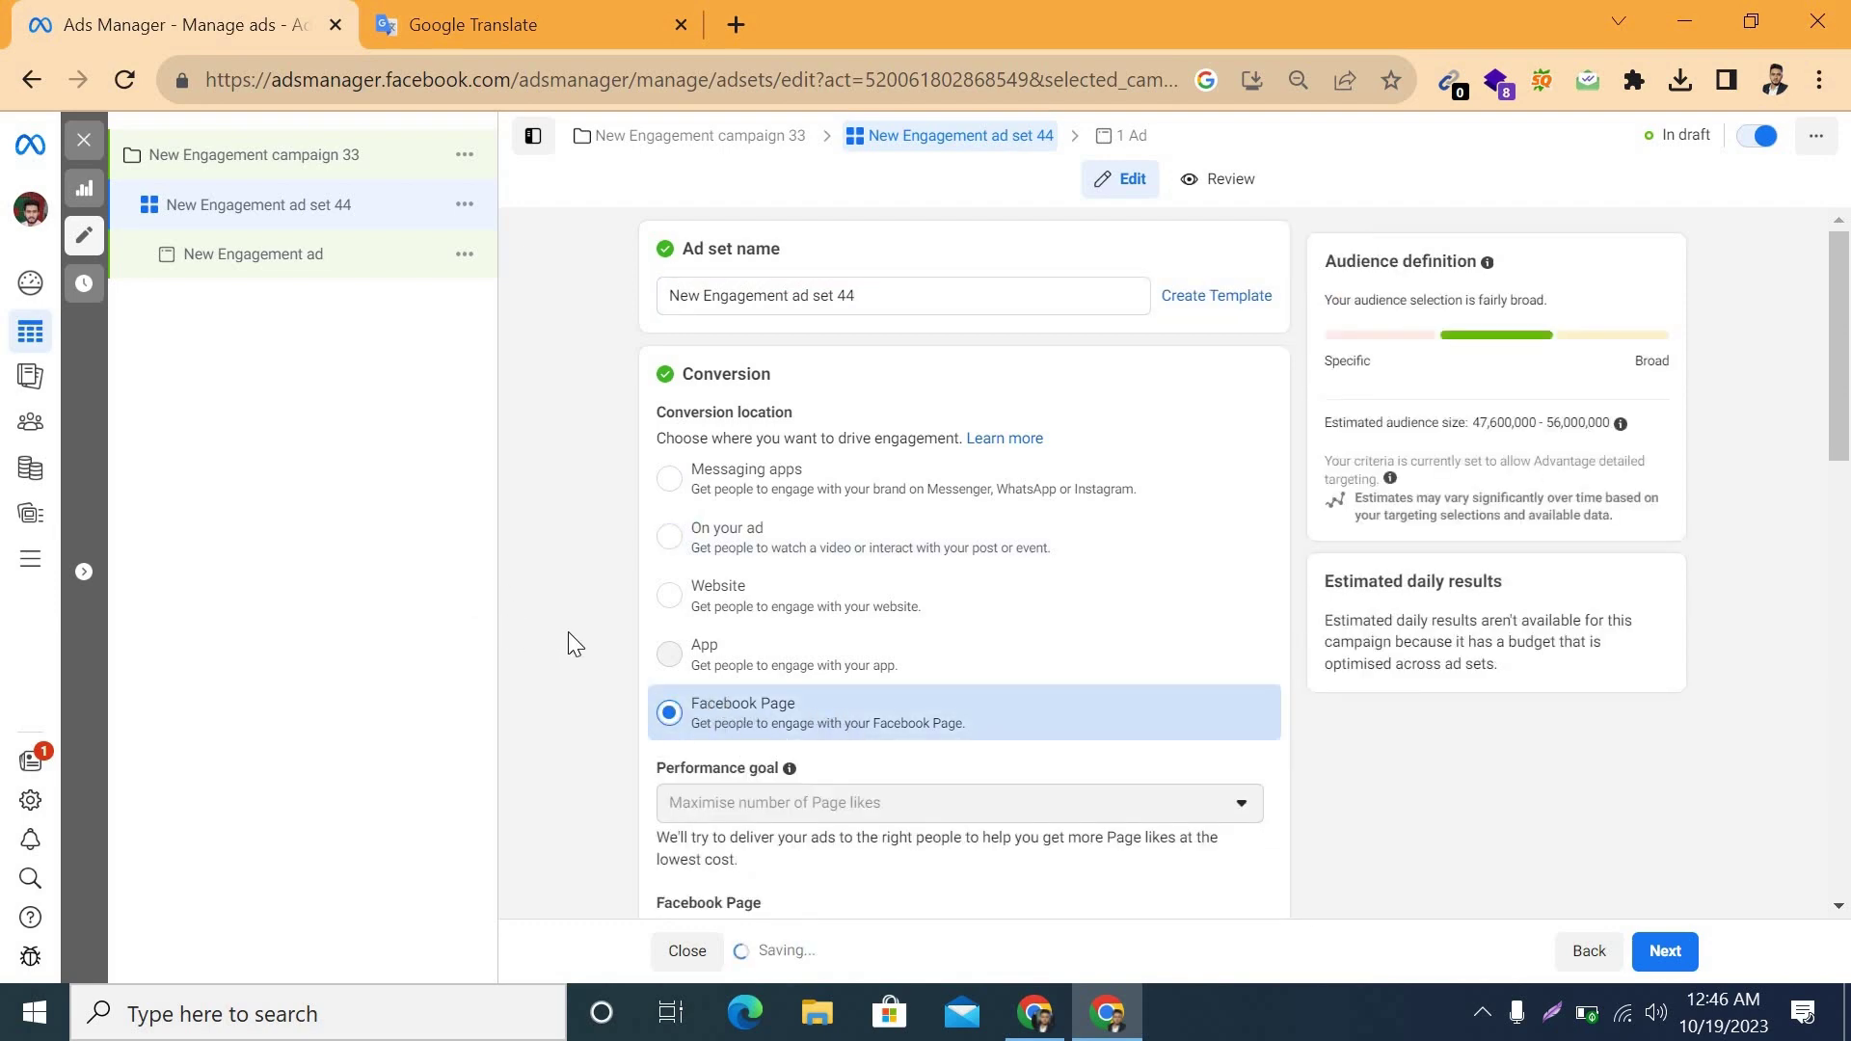
scroll(569, 635, "down", 5)
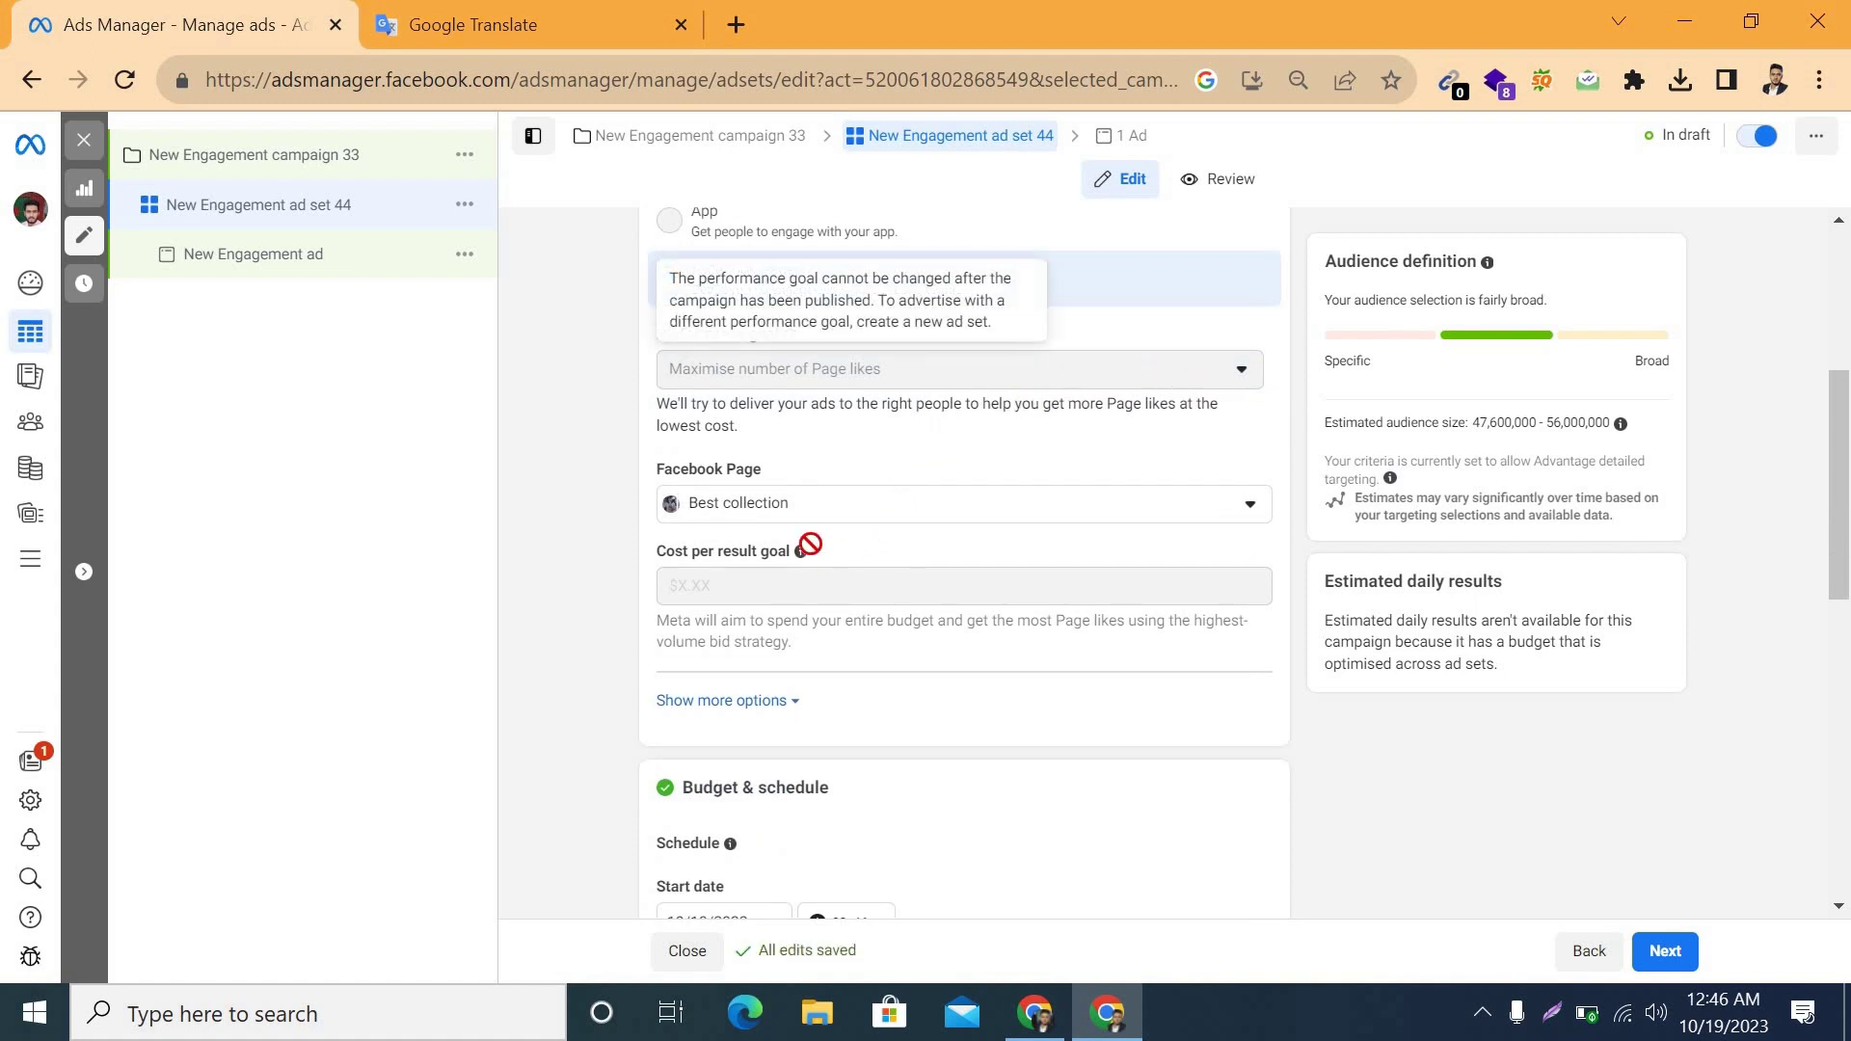
left_click(670, 510)
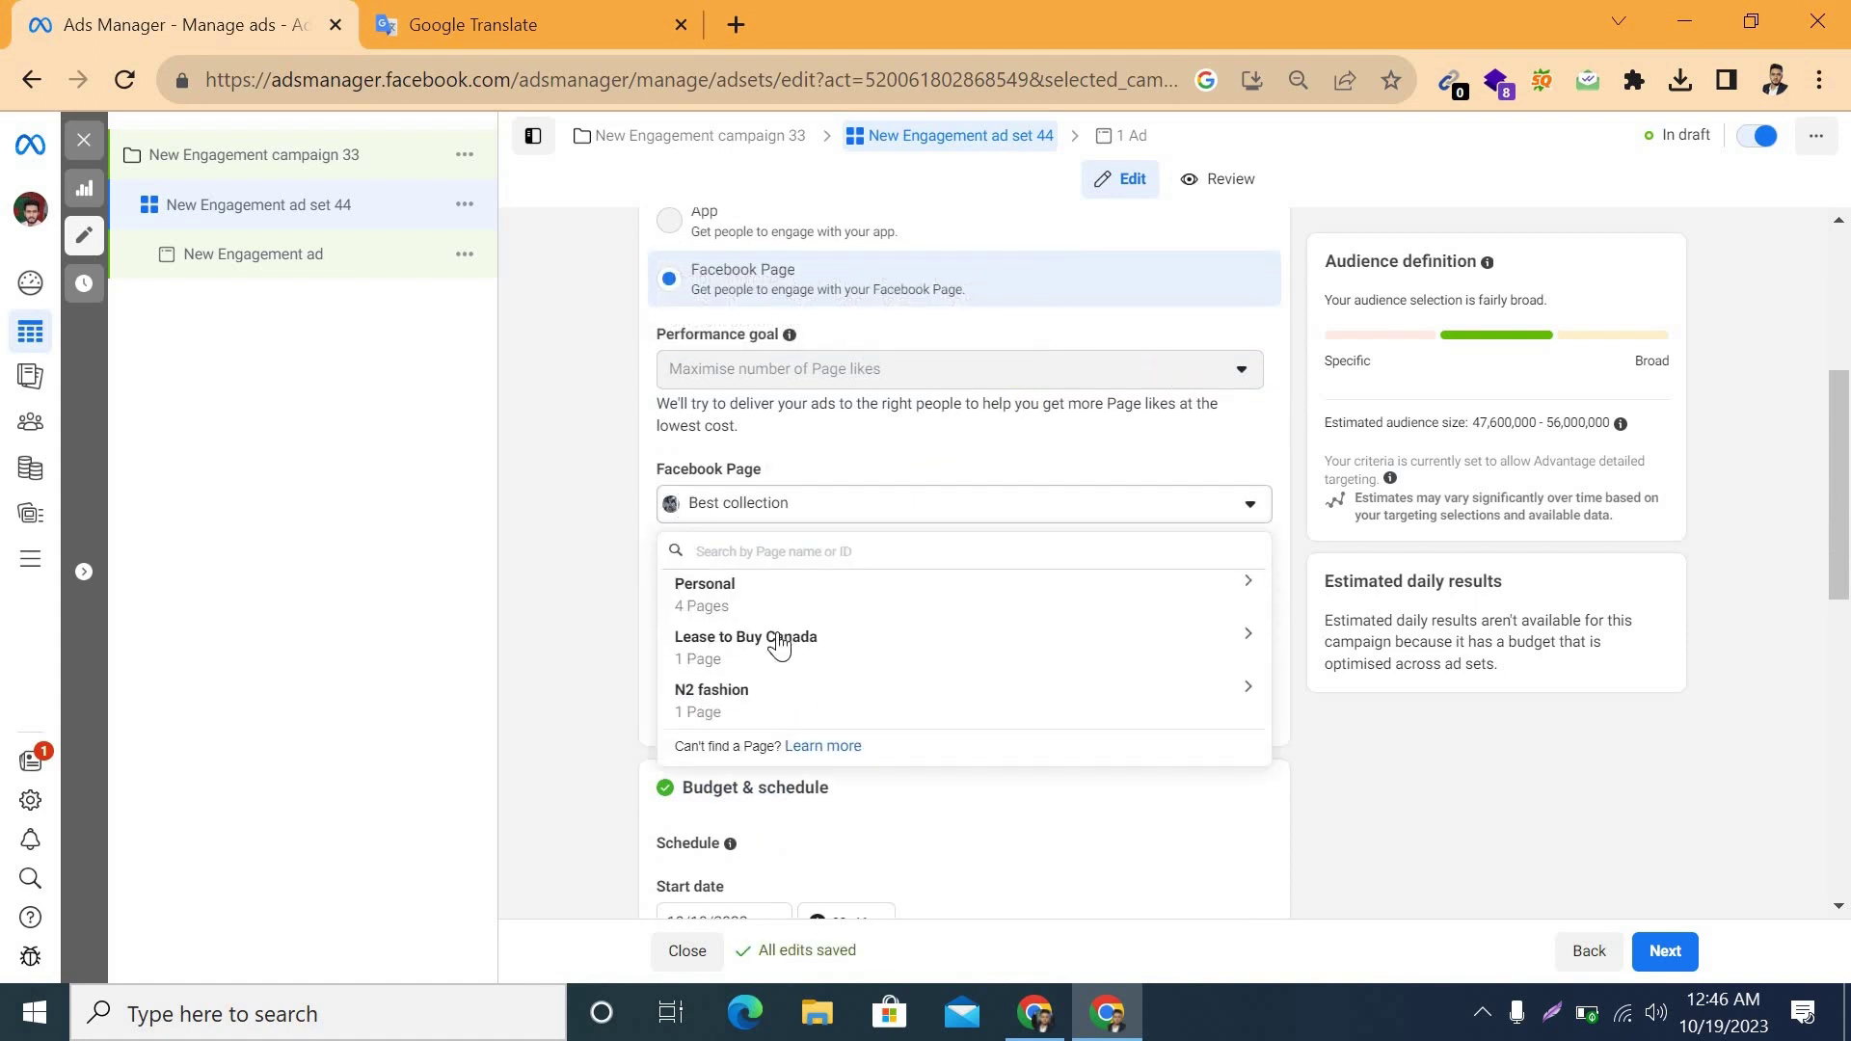
left_click(738, 610)
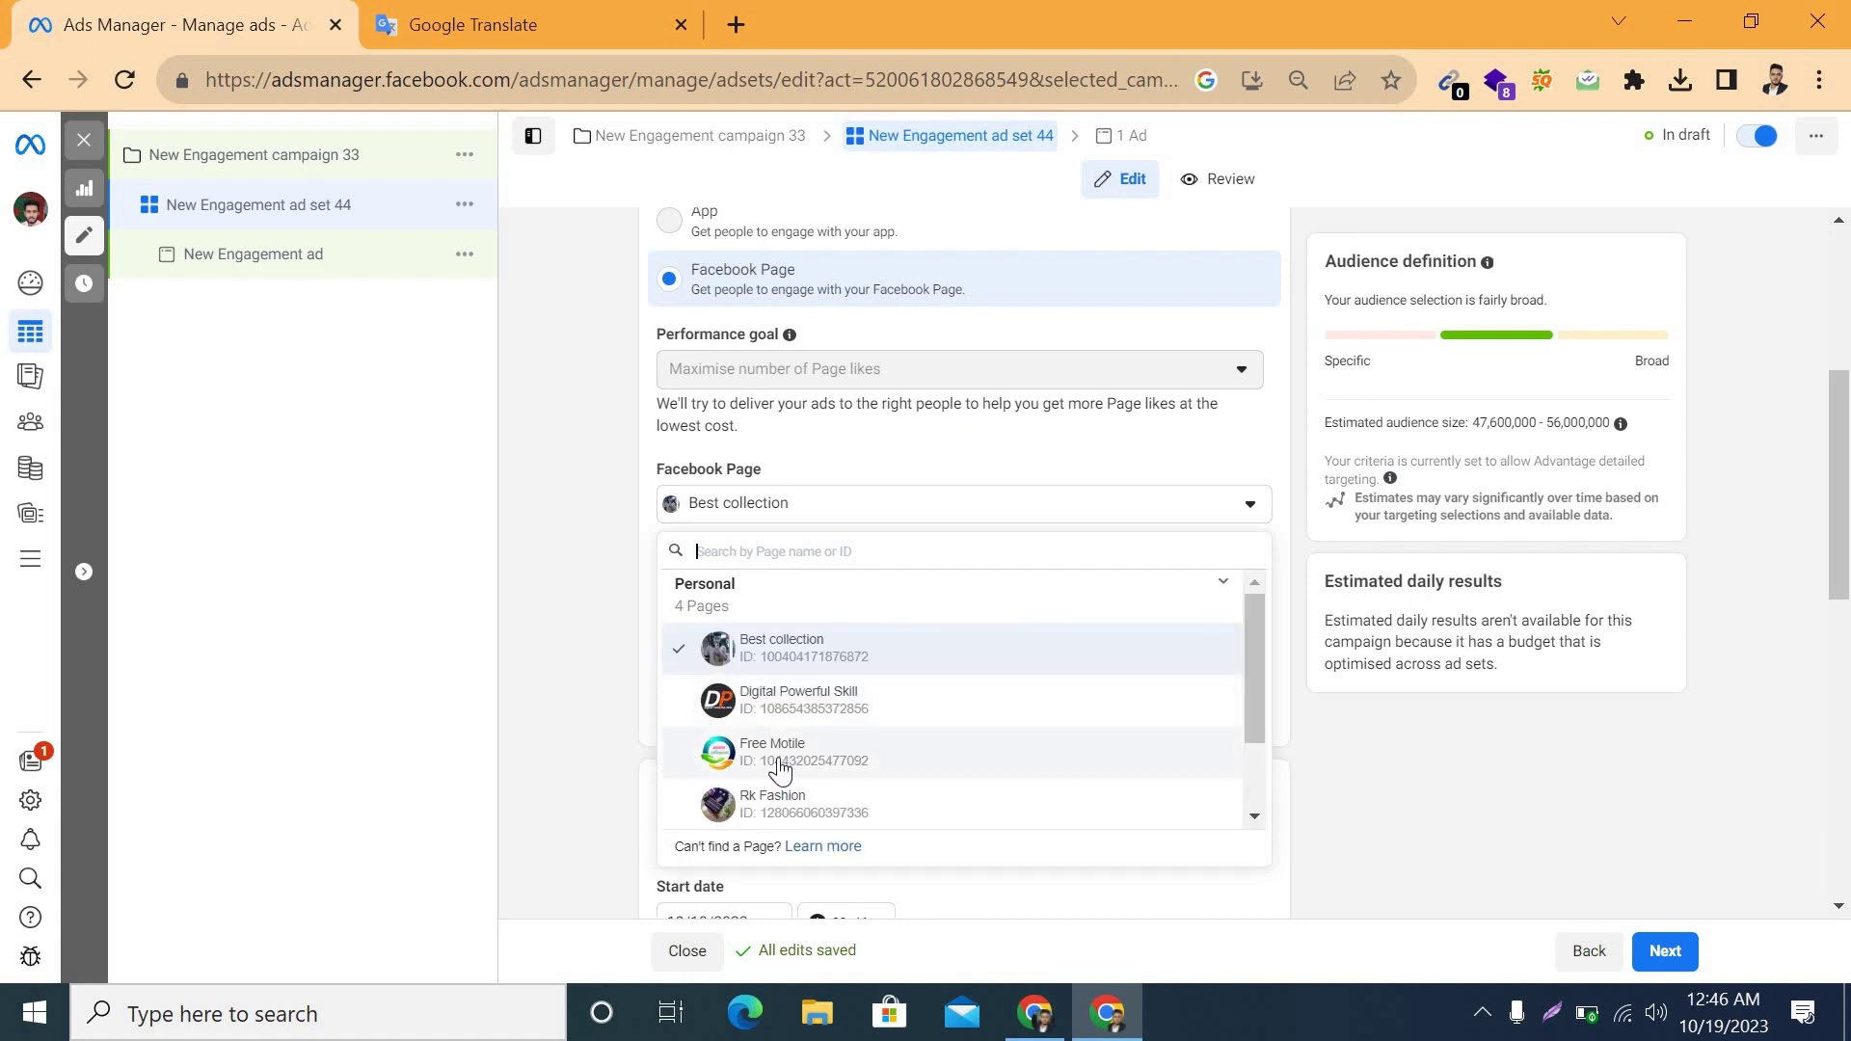
left_click(814, 739)
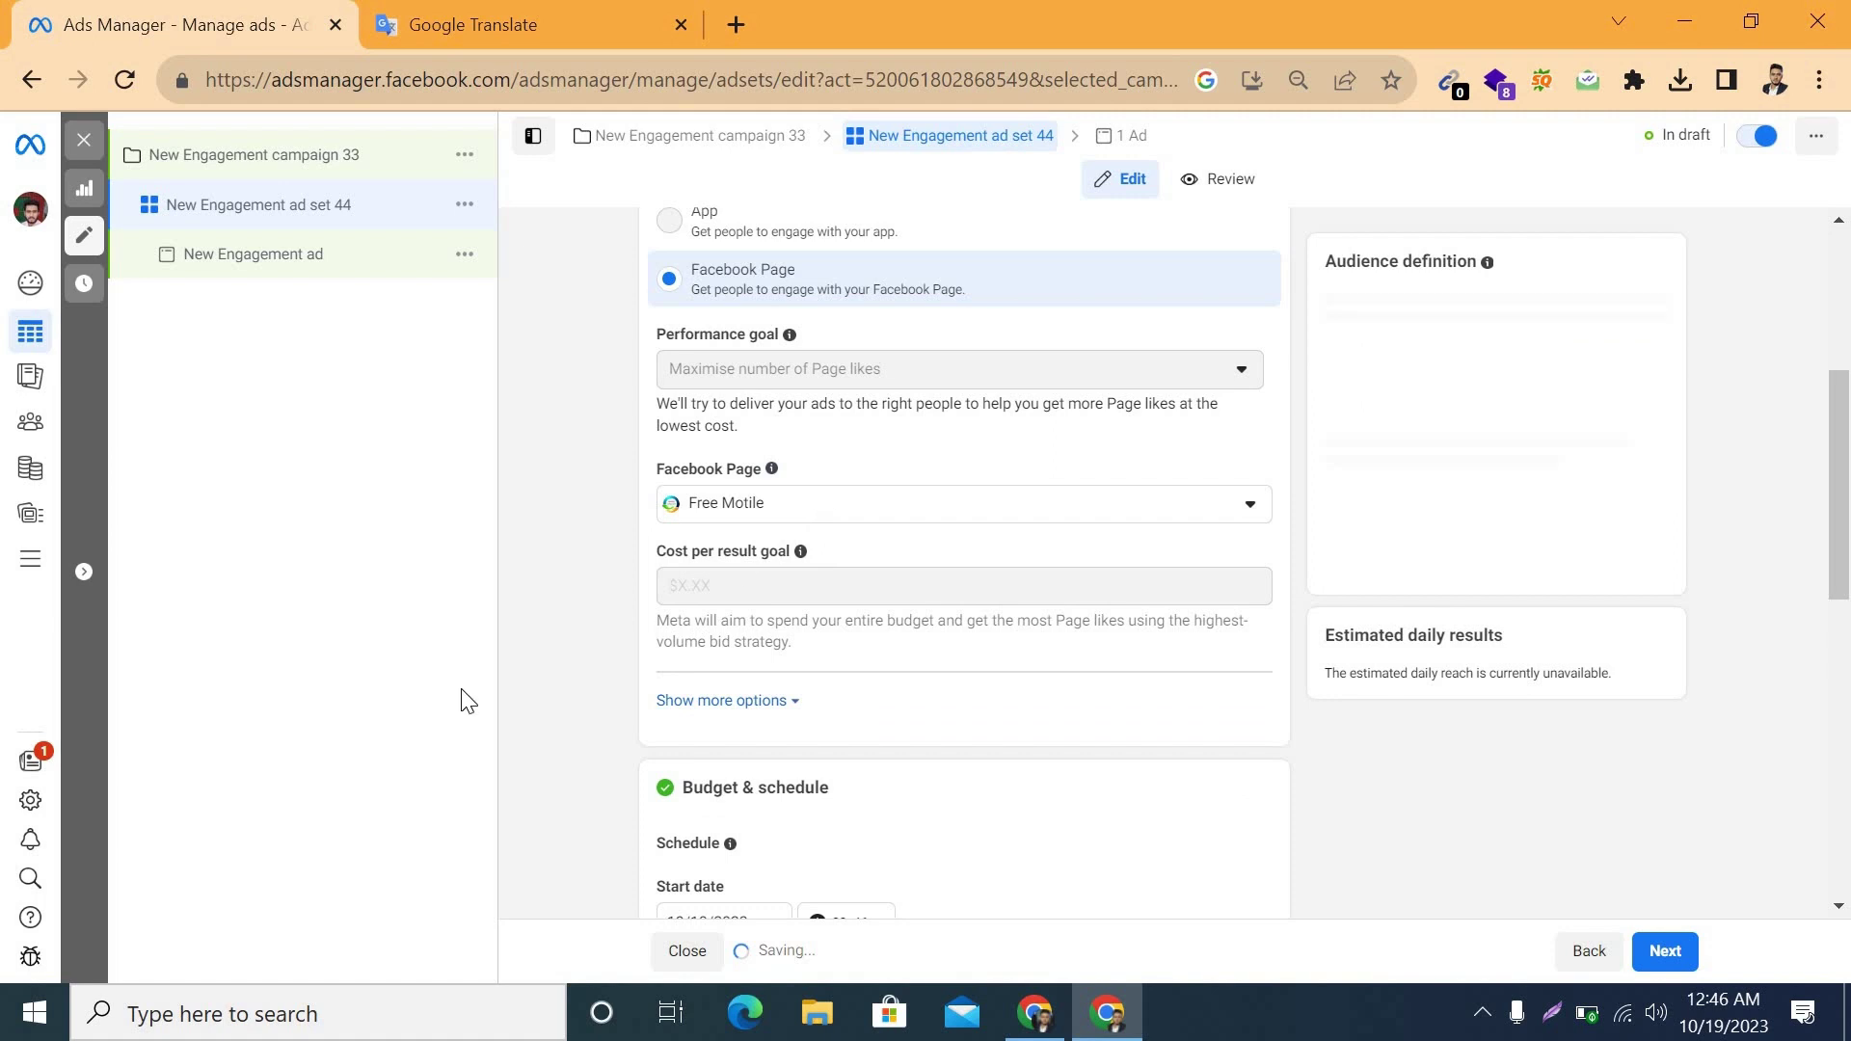
Set the start date in the ad set's schedule to 19/10/2023
scroll(588, 685, "down", 7)
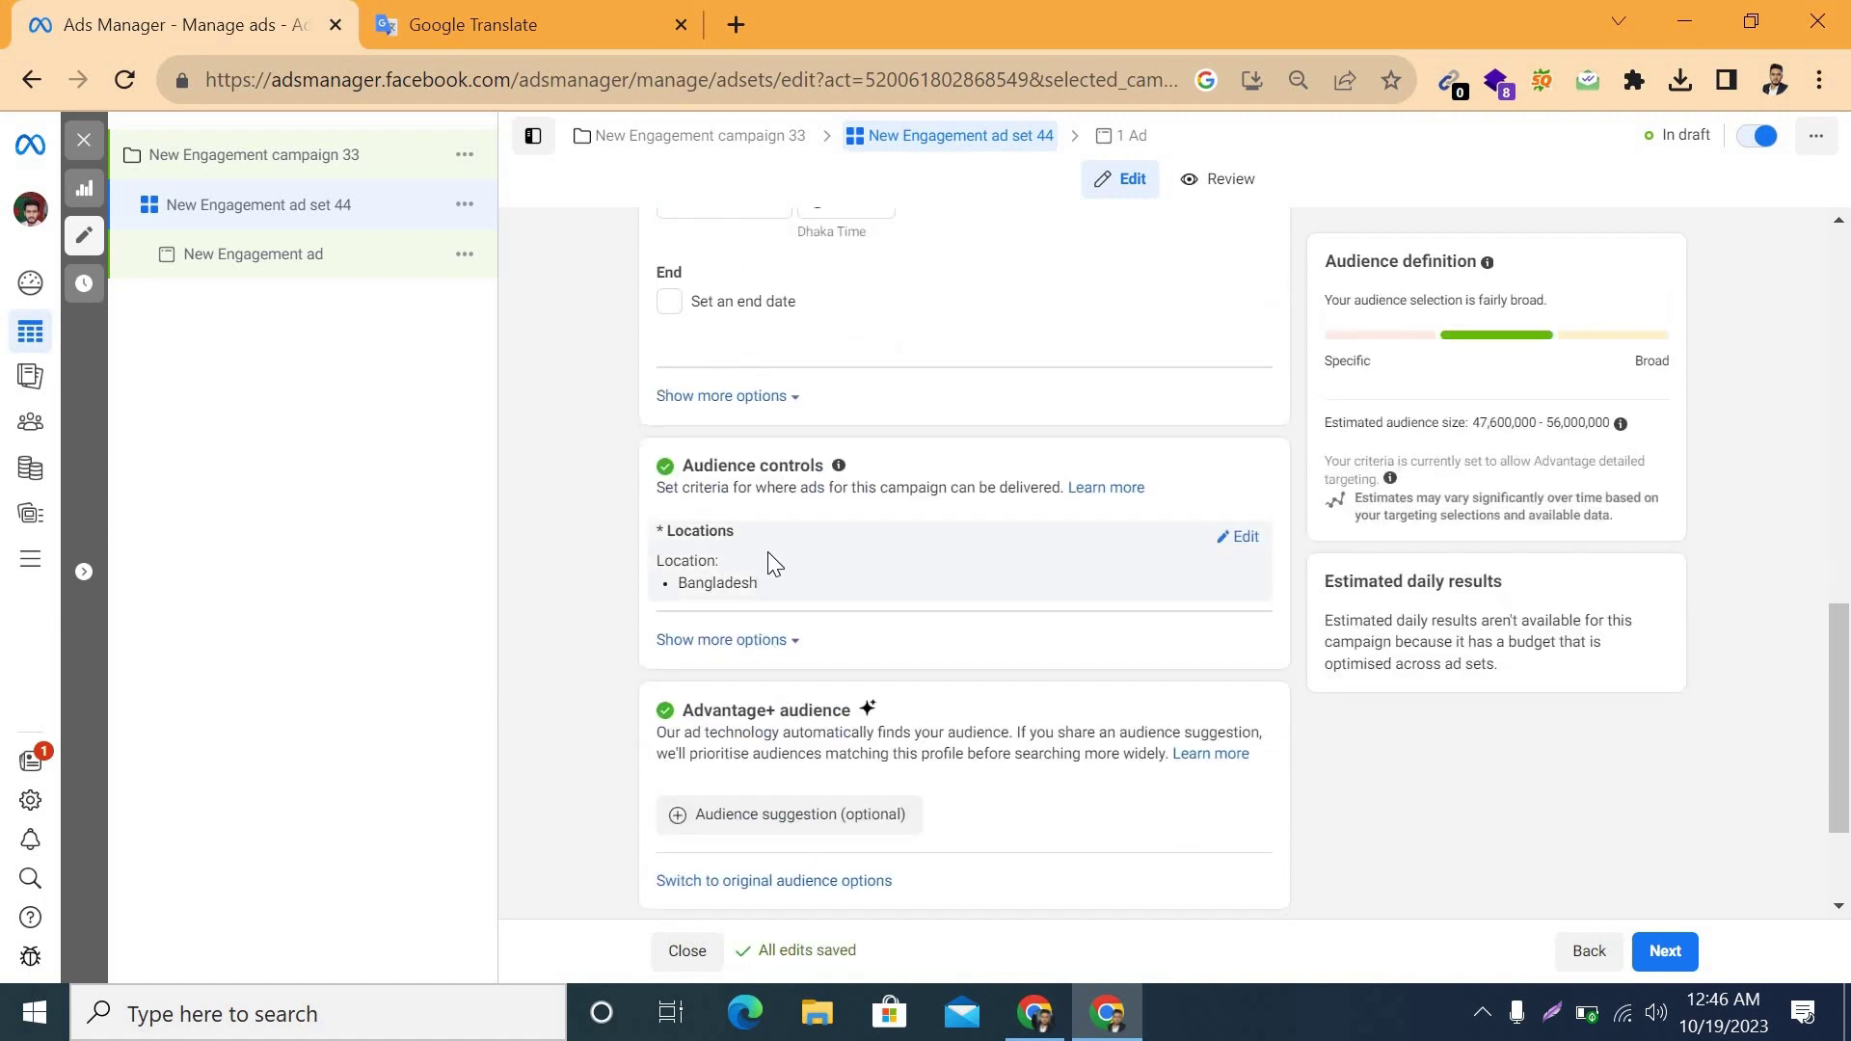
scroll(768, 552, "up", 3)
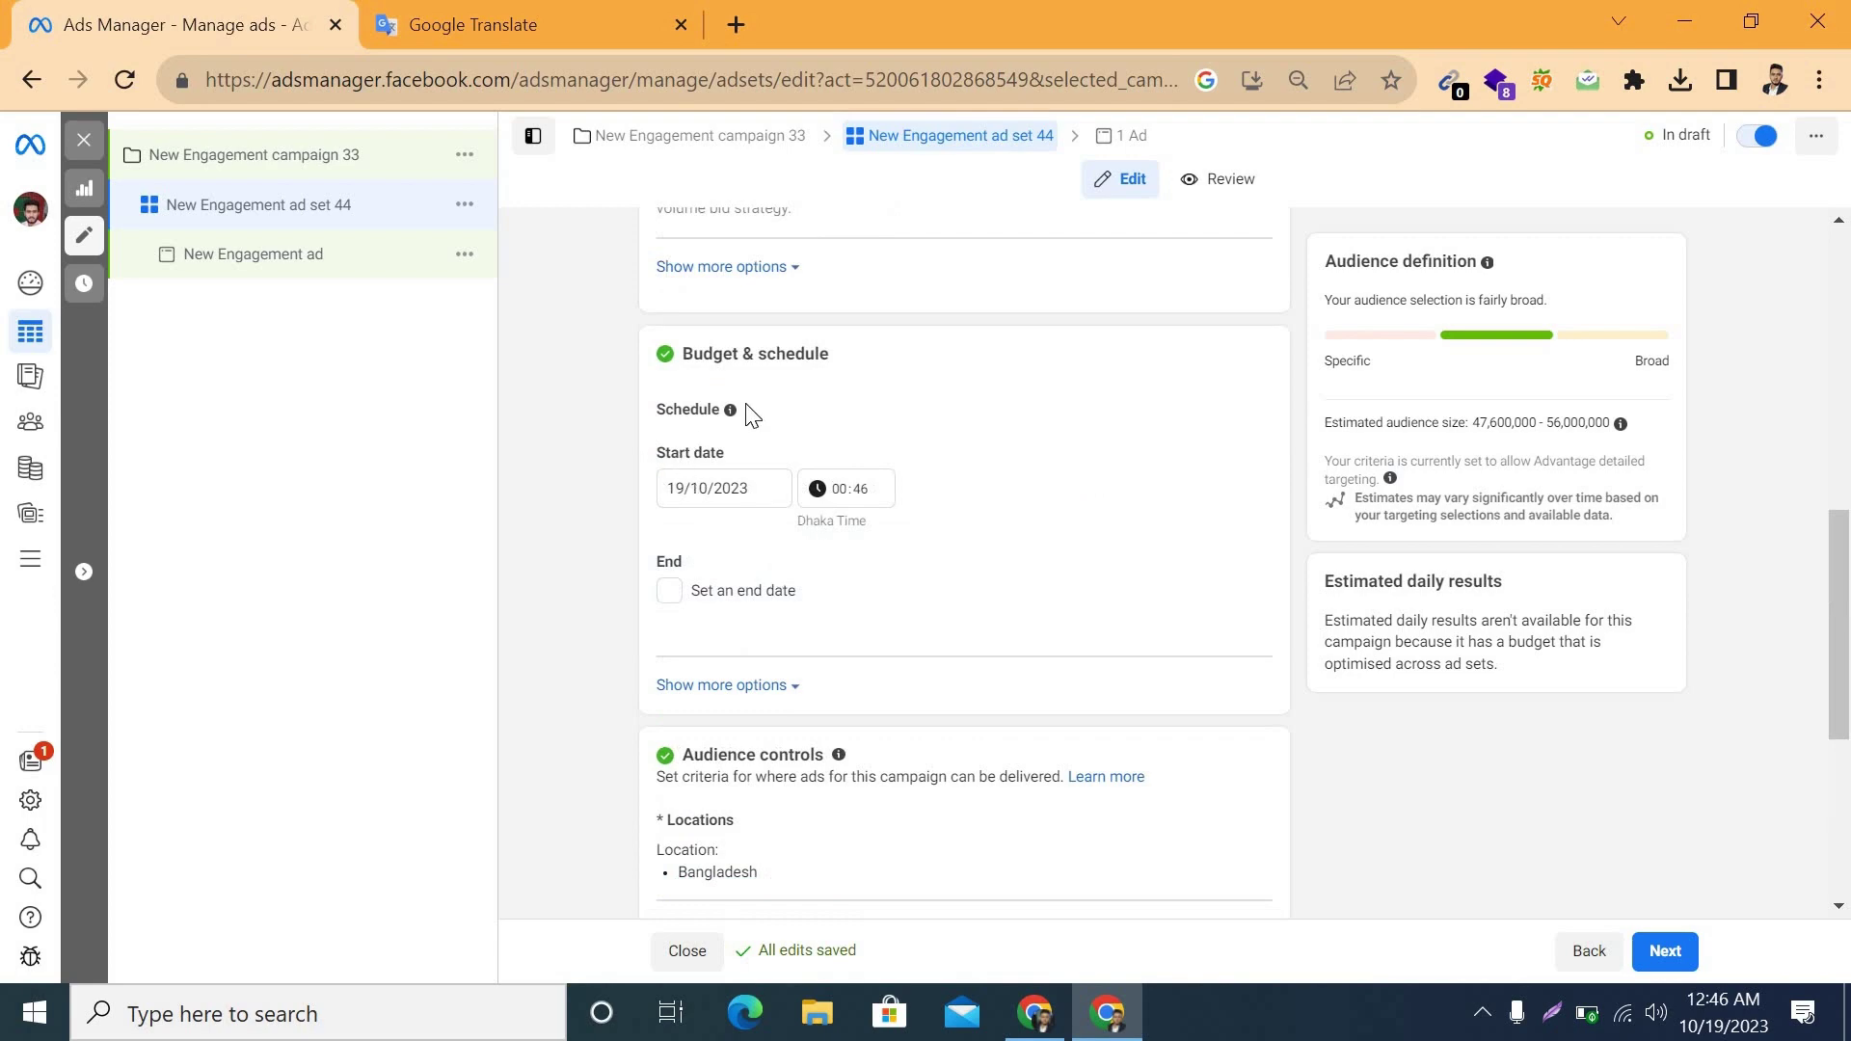
scroll(713, 429, "up", 5)
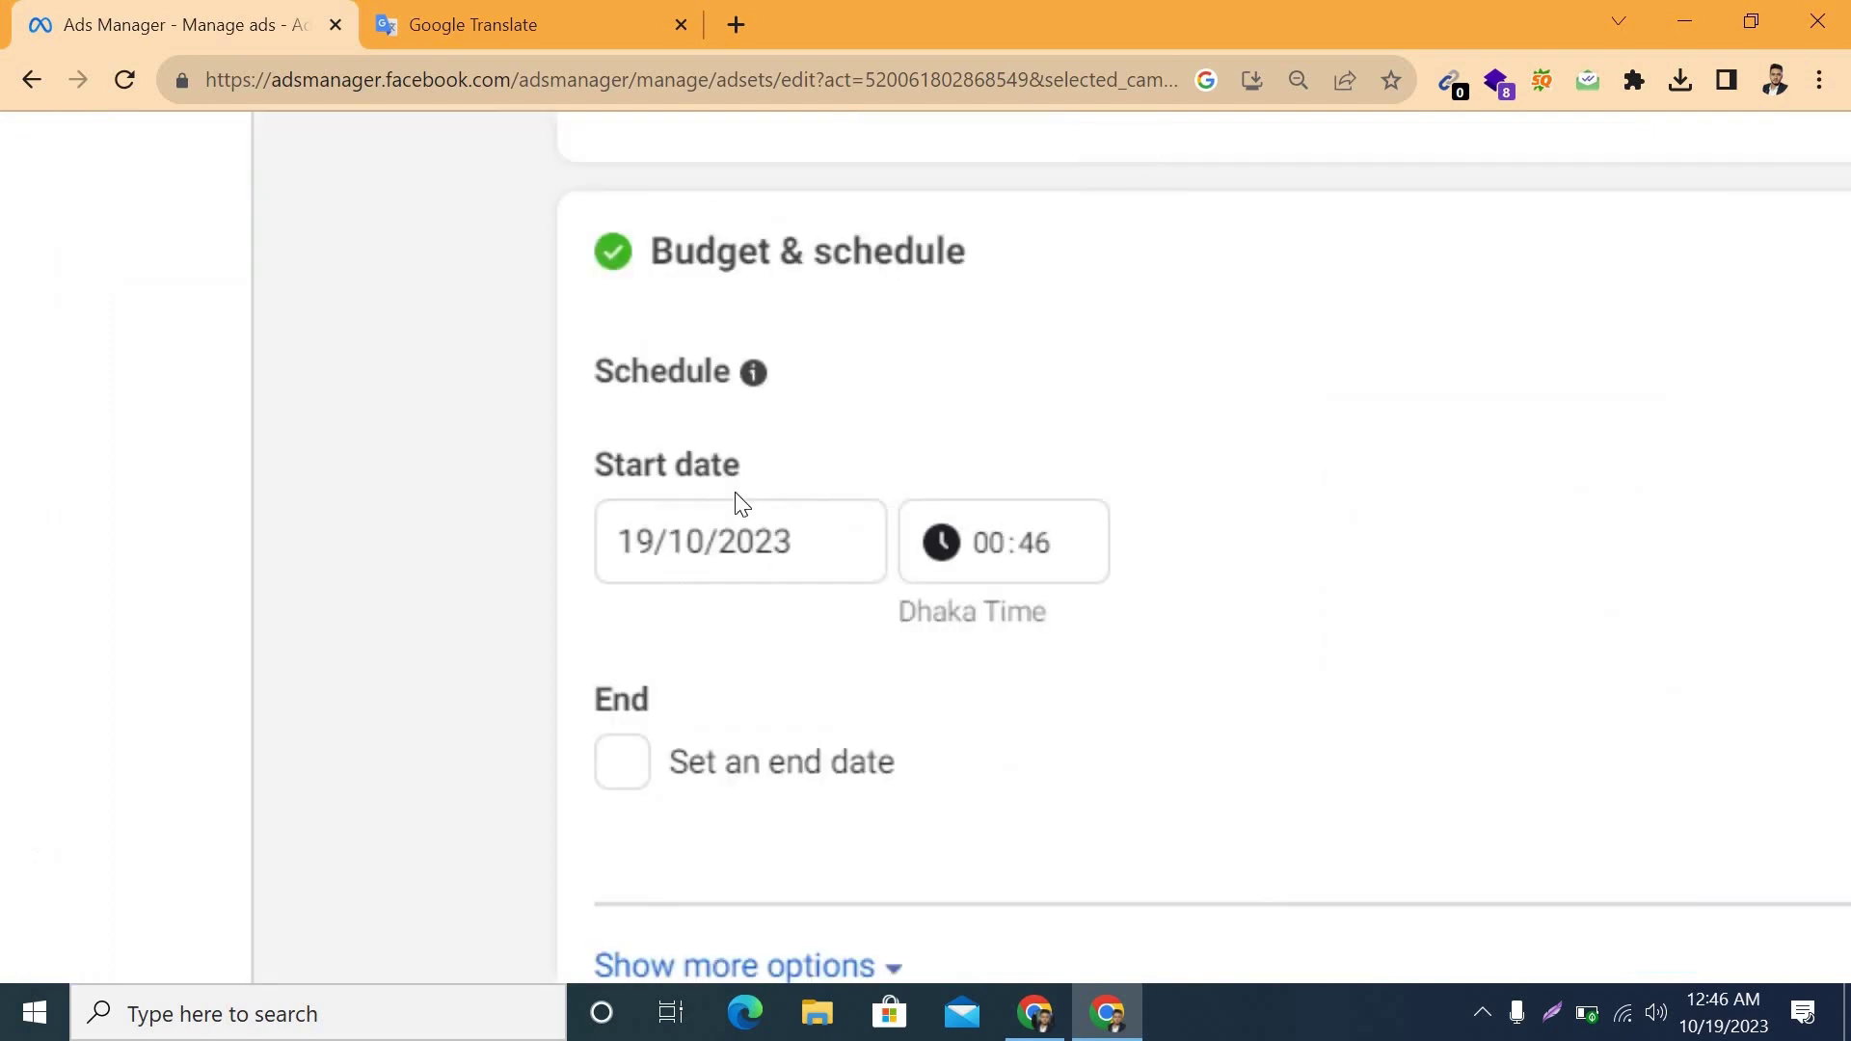
scroll(742, 501, "down", 5)
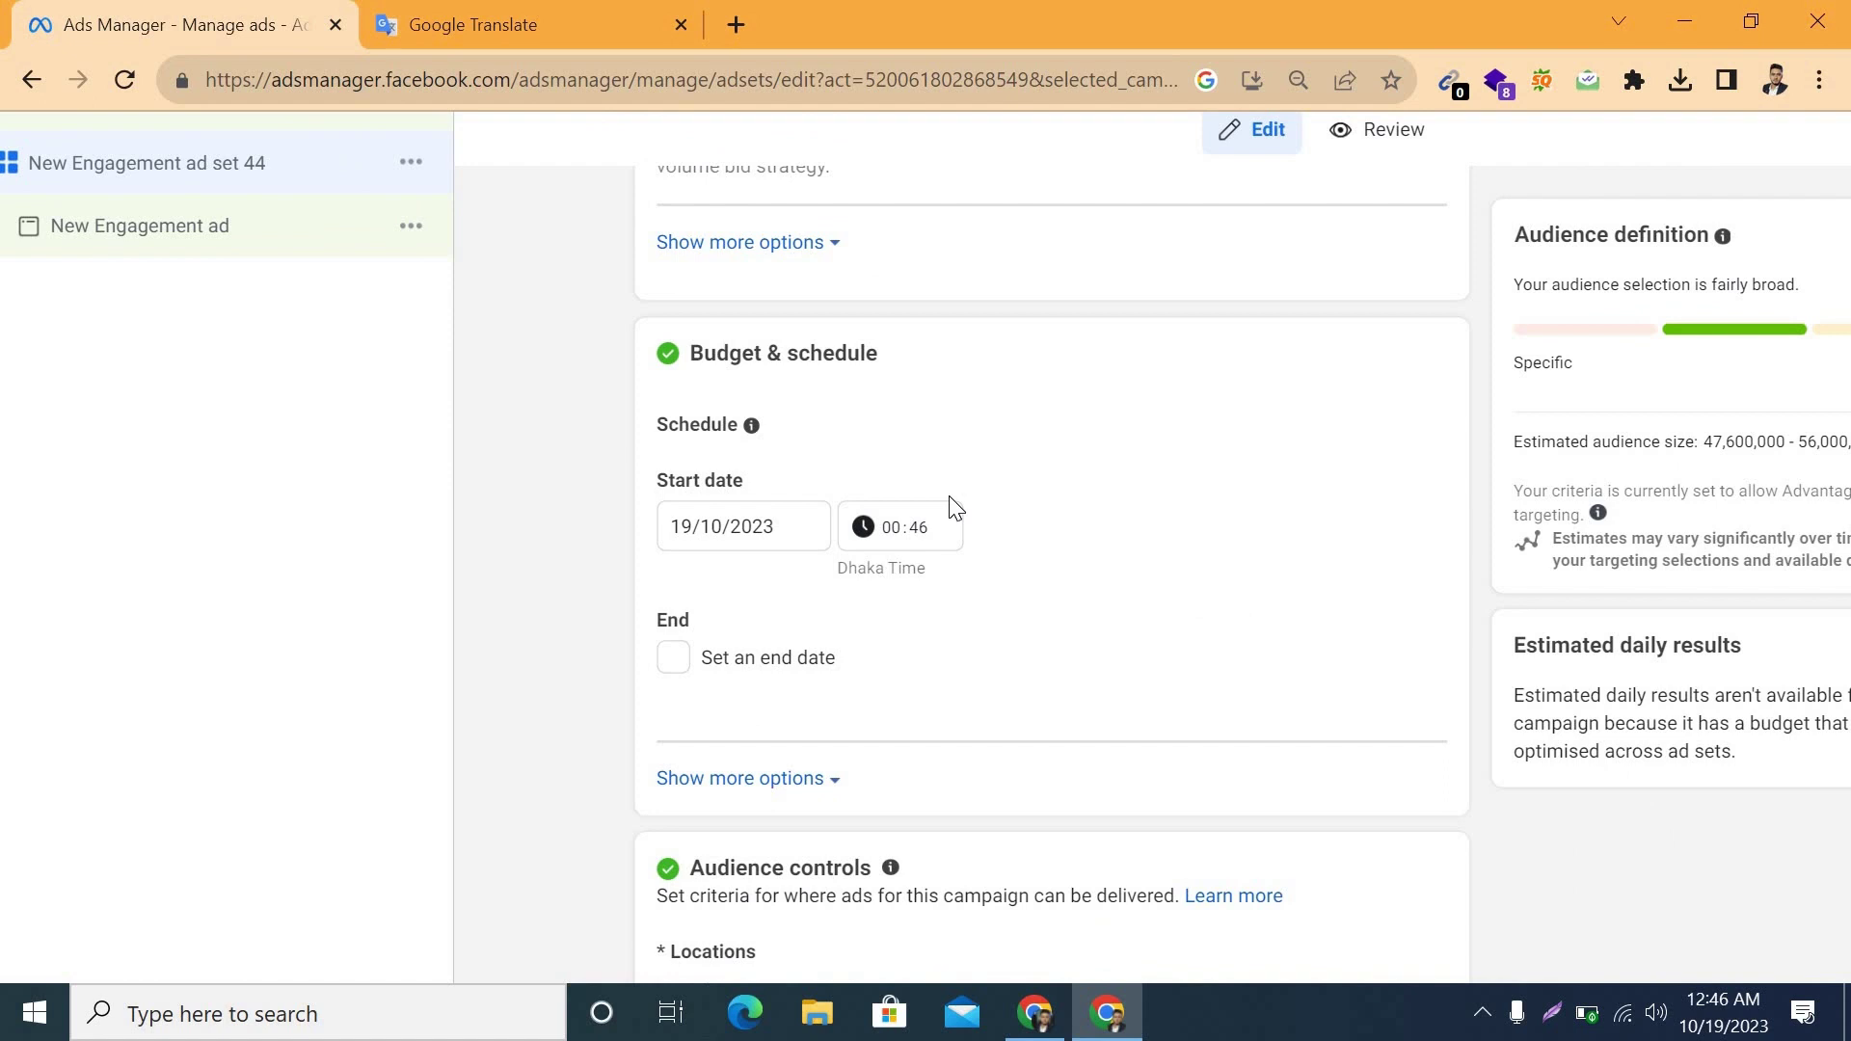
left_click(684, 532)
left_click(691, 516)
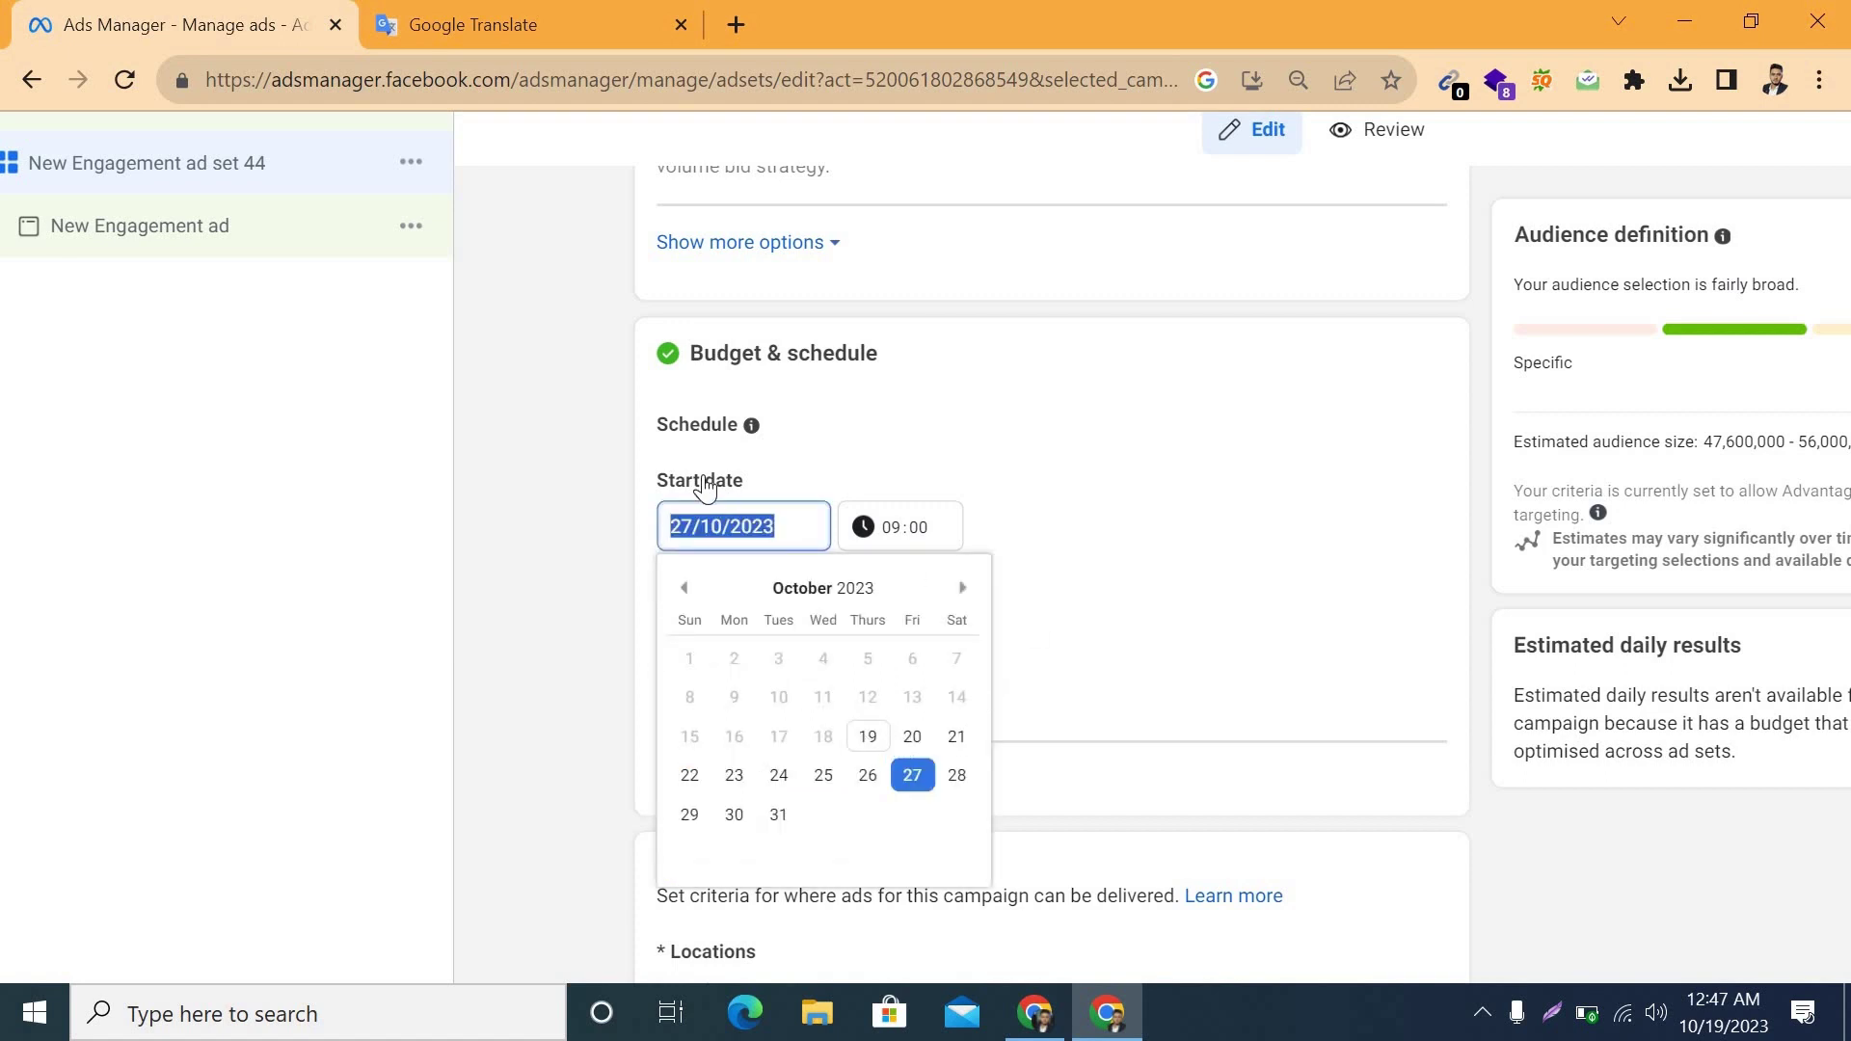
left_click(868, 736)
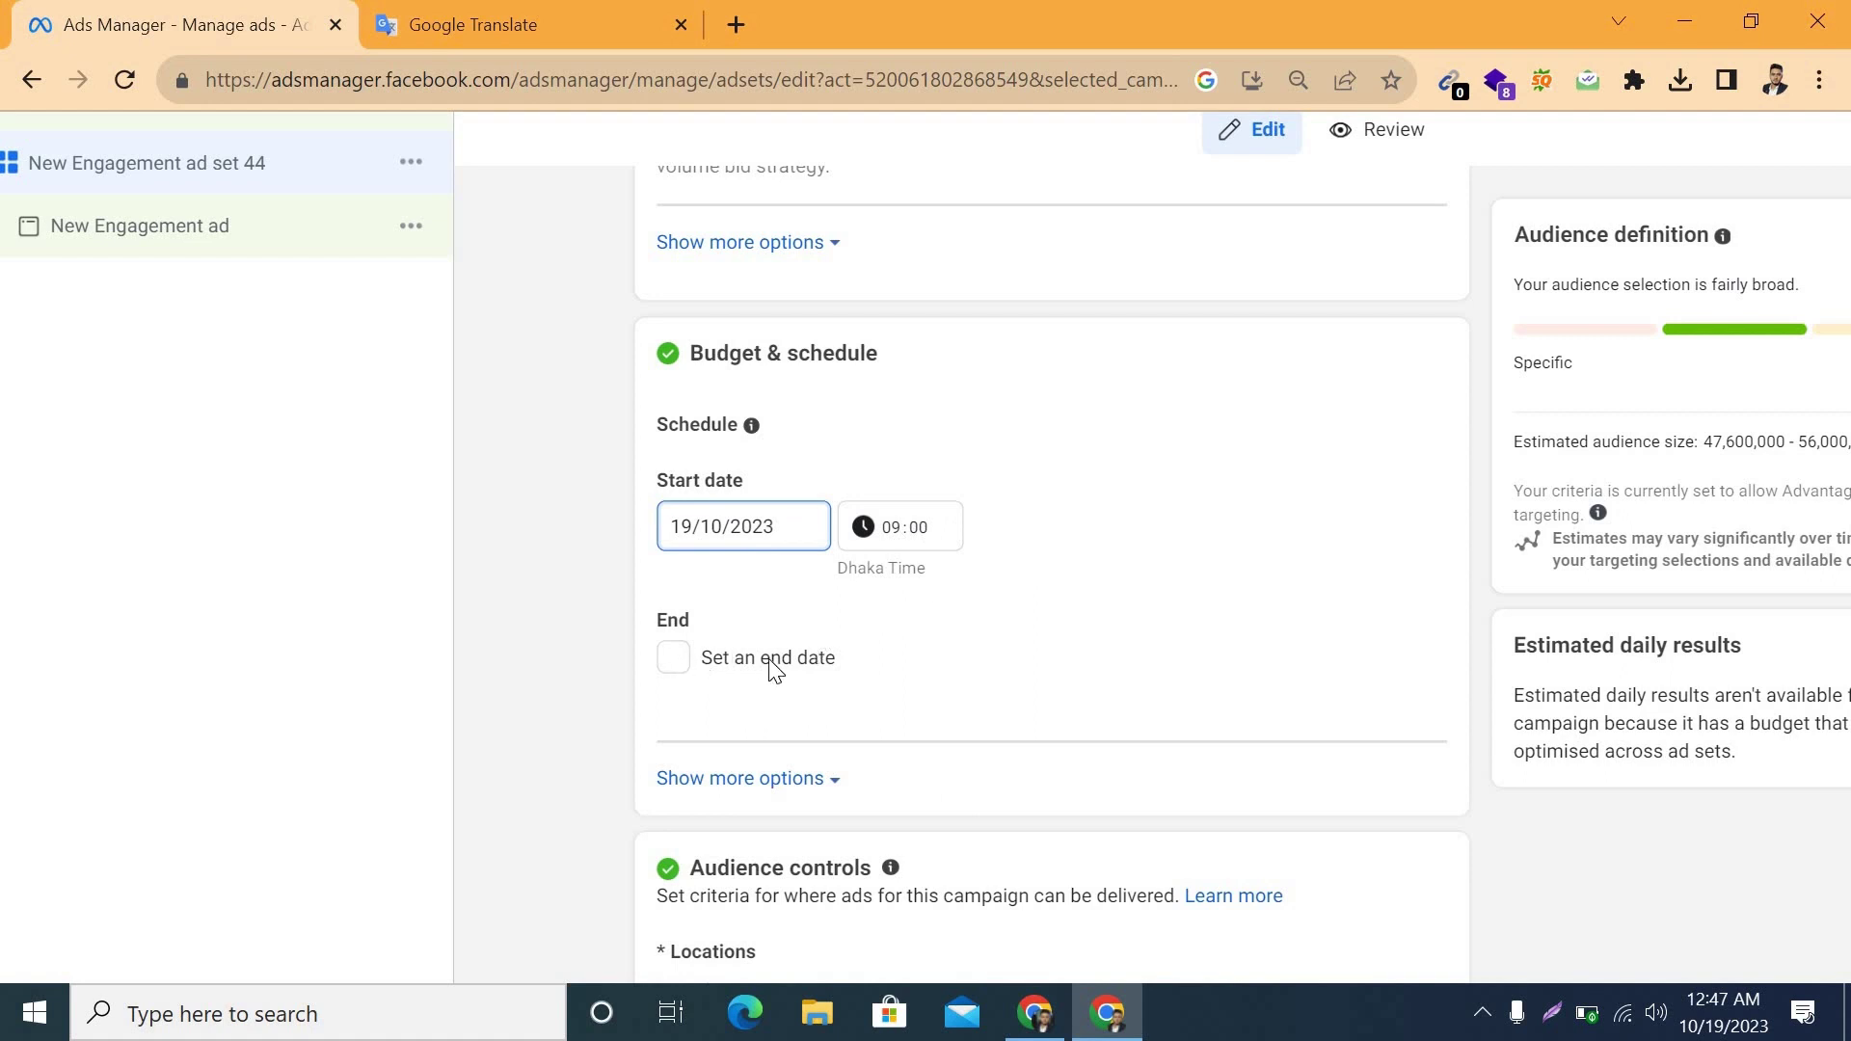
Enable an end date for the ad set's schedule and set it to 28/10/2023
left_click(816, 665)
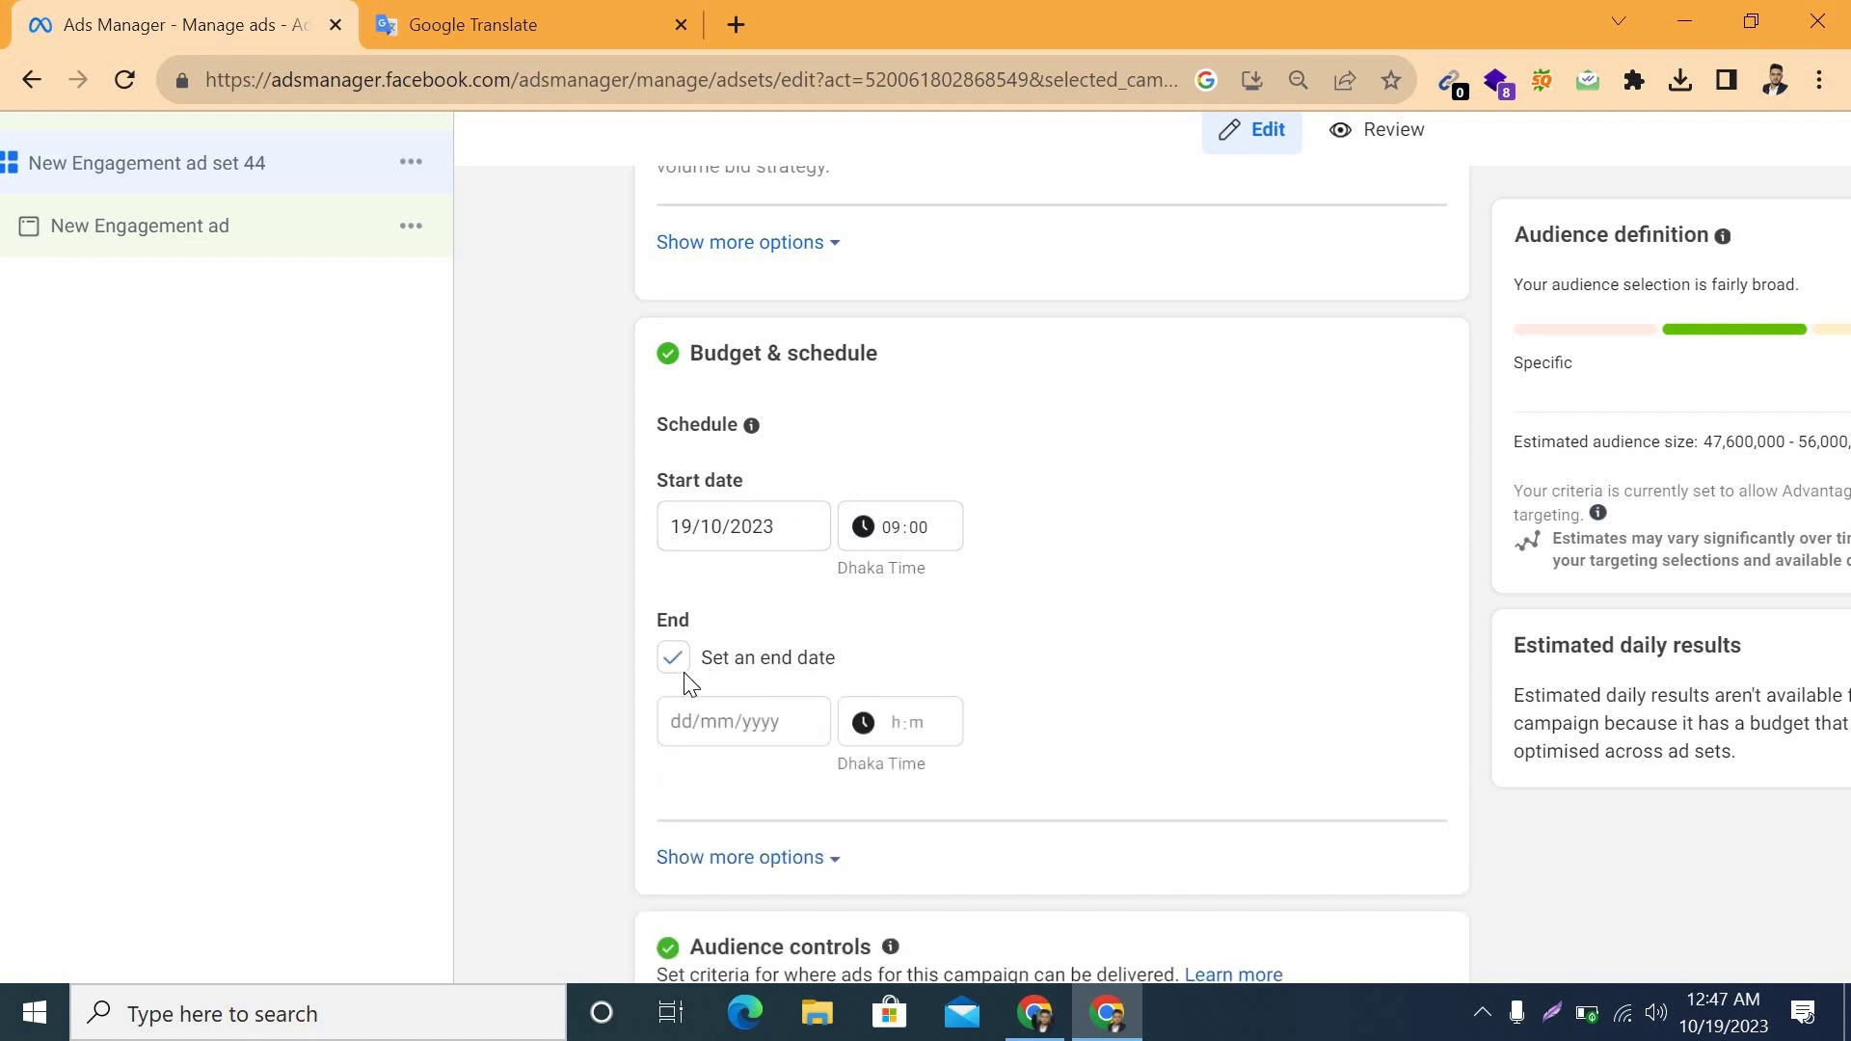
left_click(703, 723)
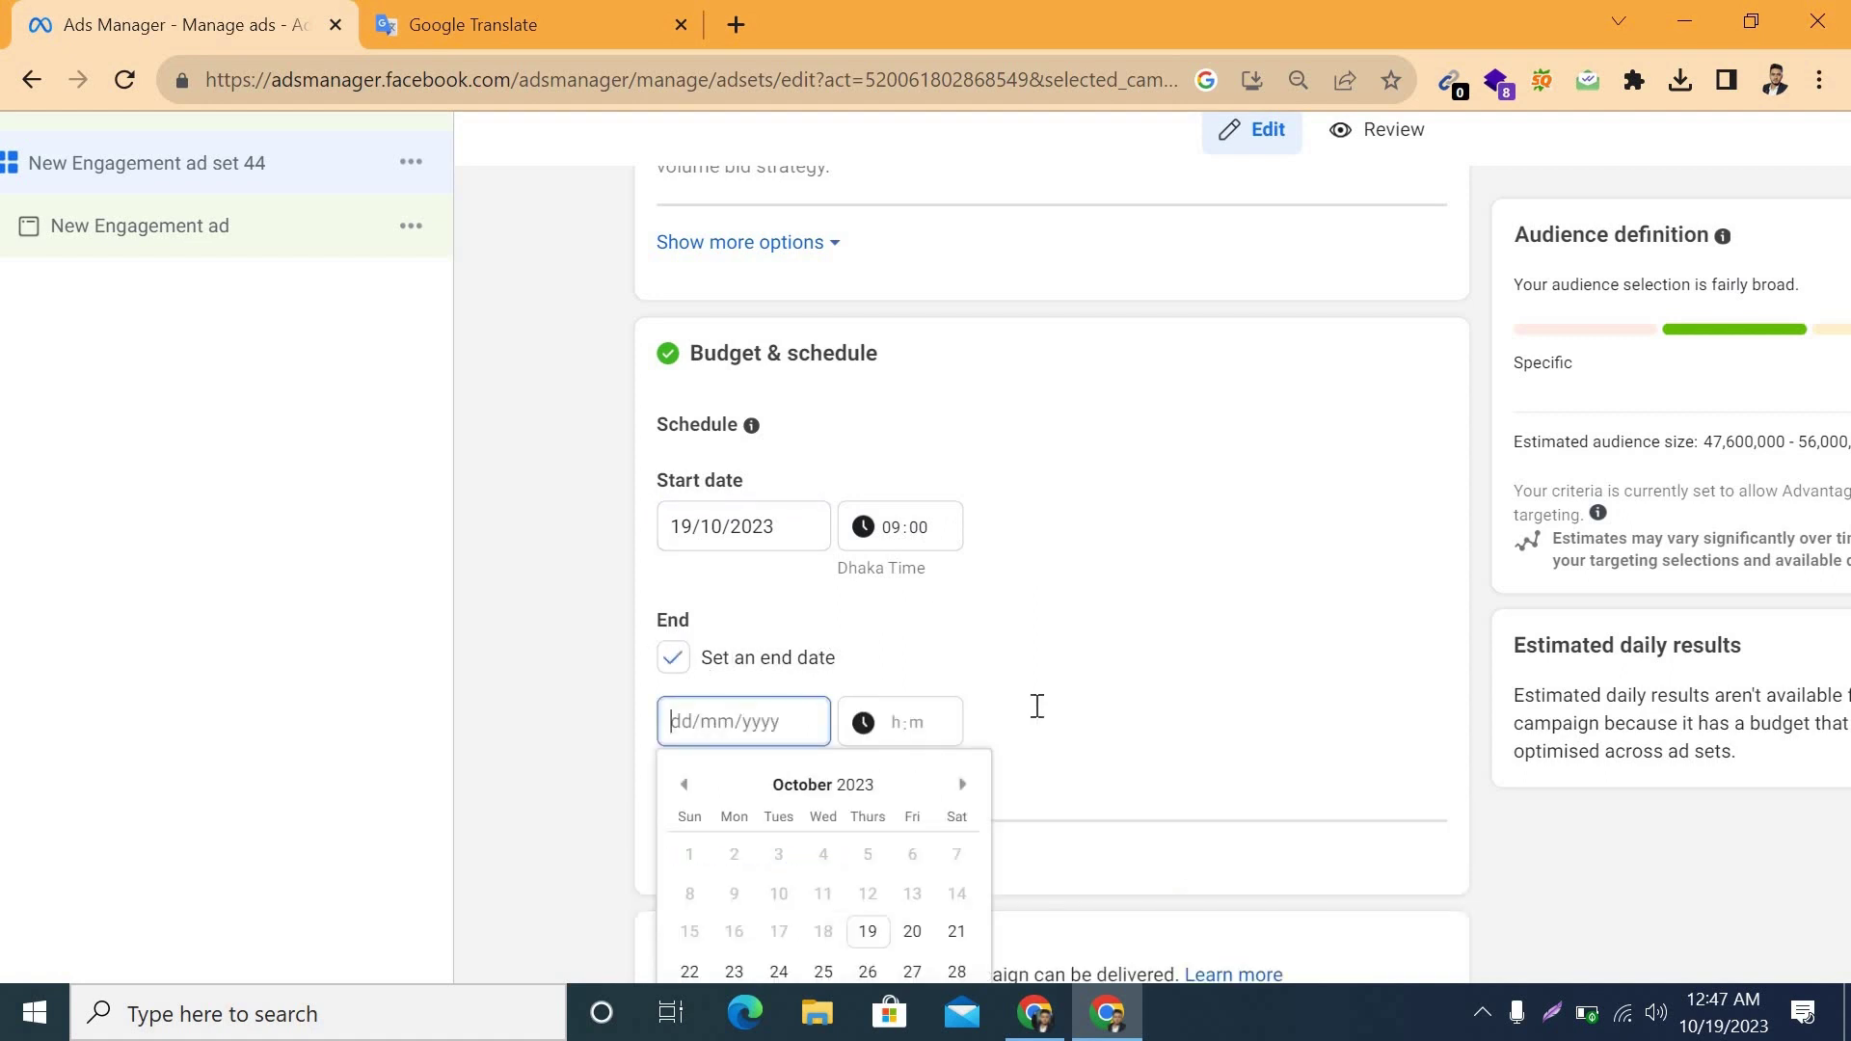
scroll(1037, 714, "down", 5)
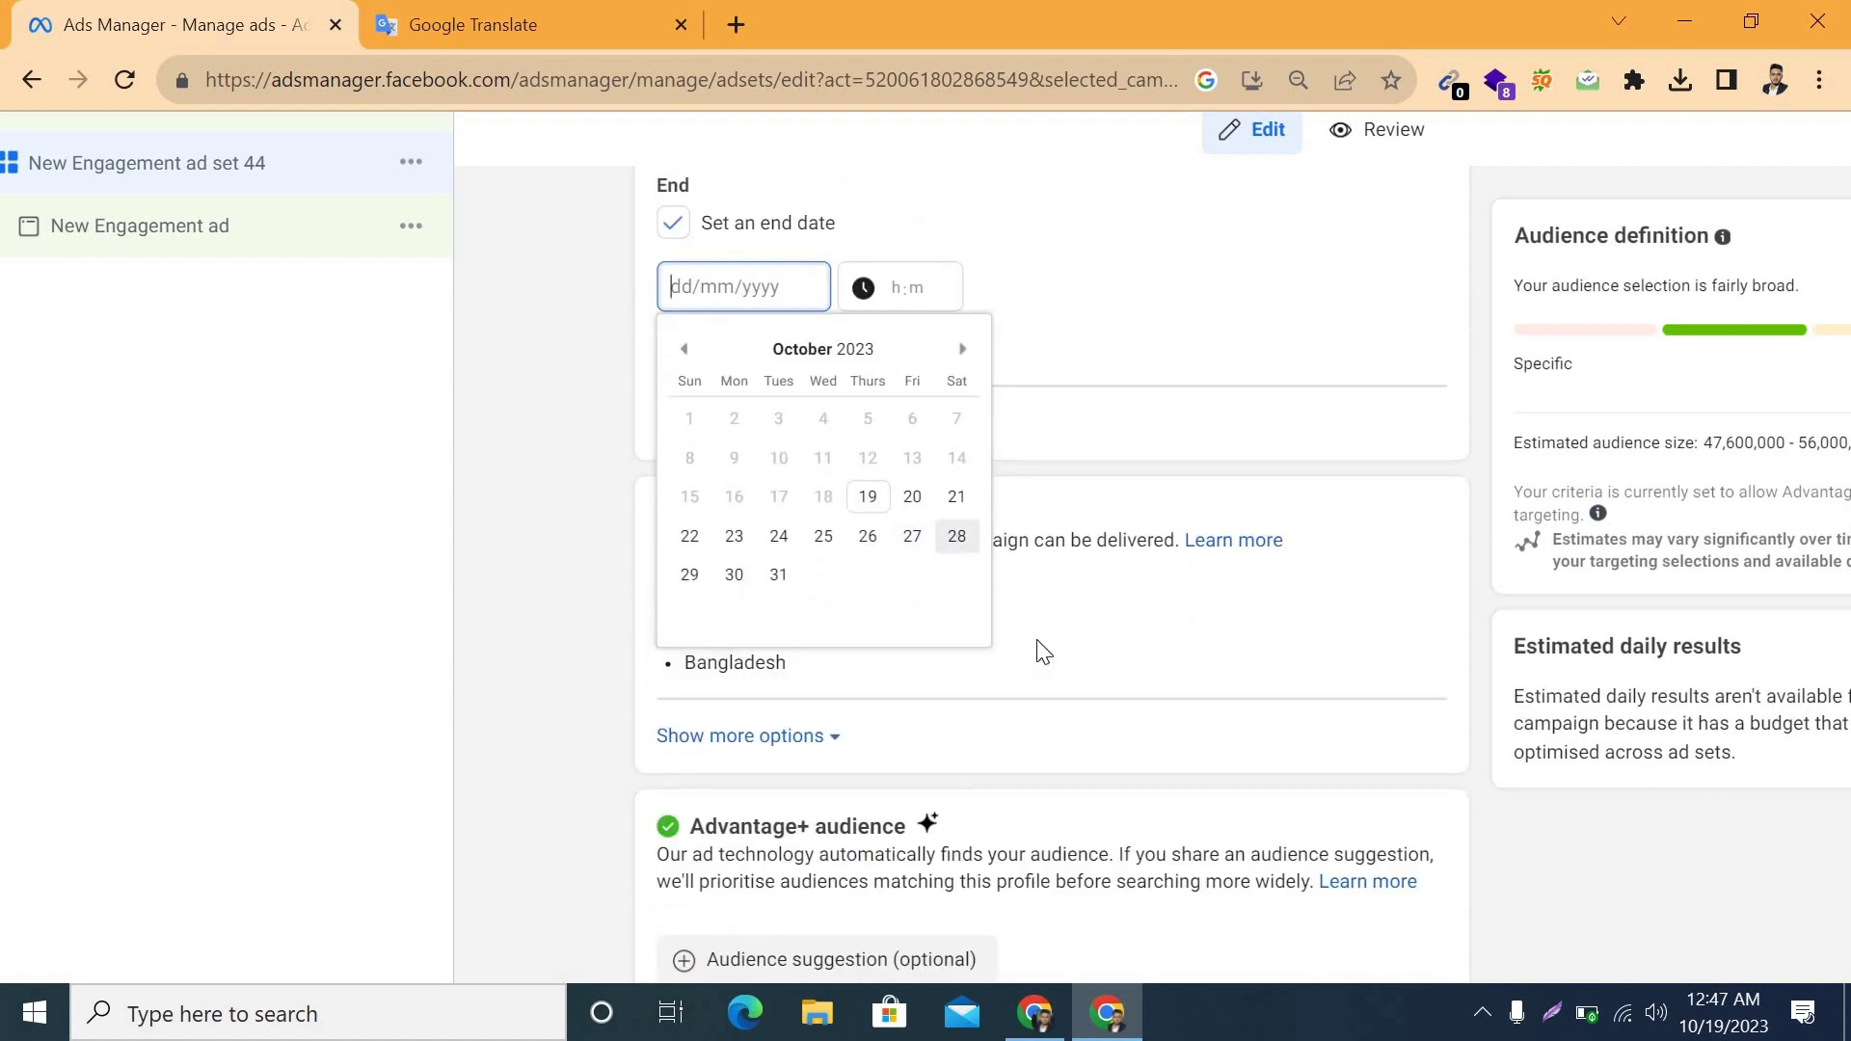
left_click(956, 536)
scroll(867, 482, "up", 2)
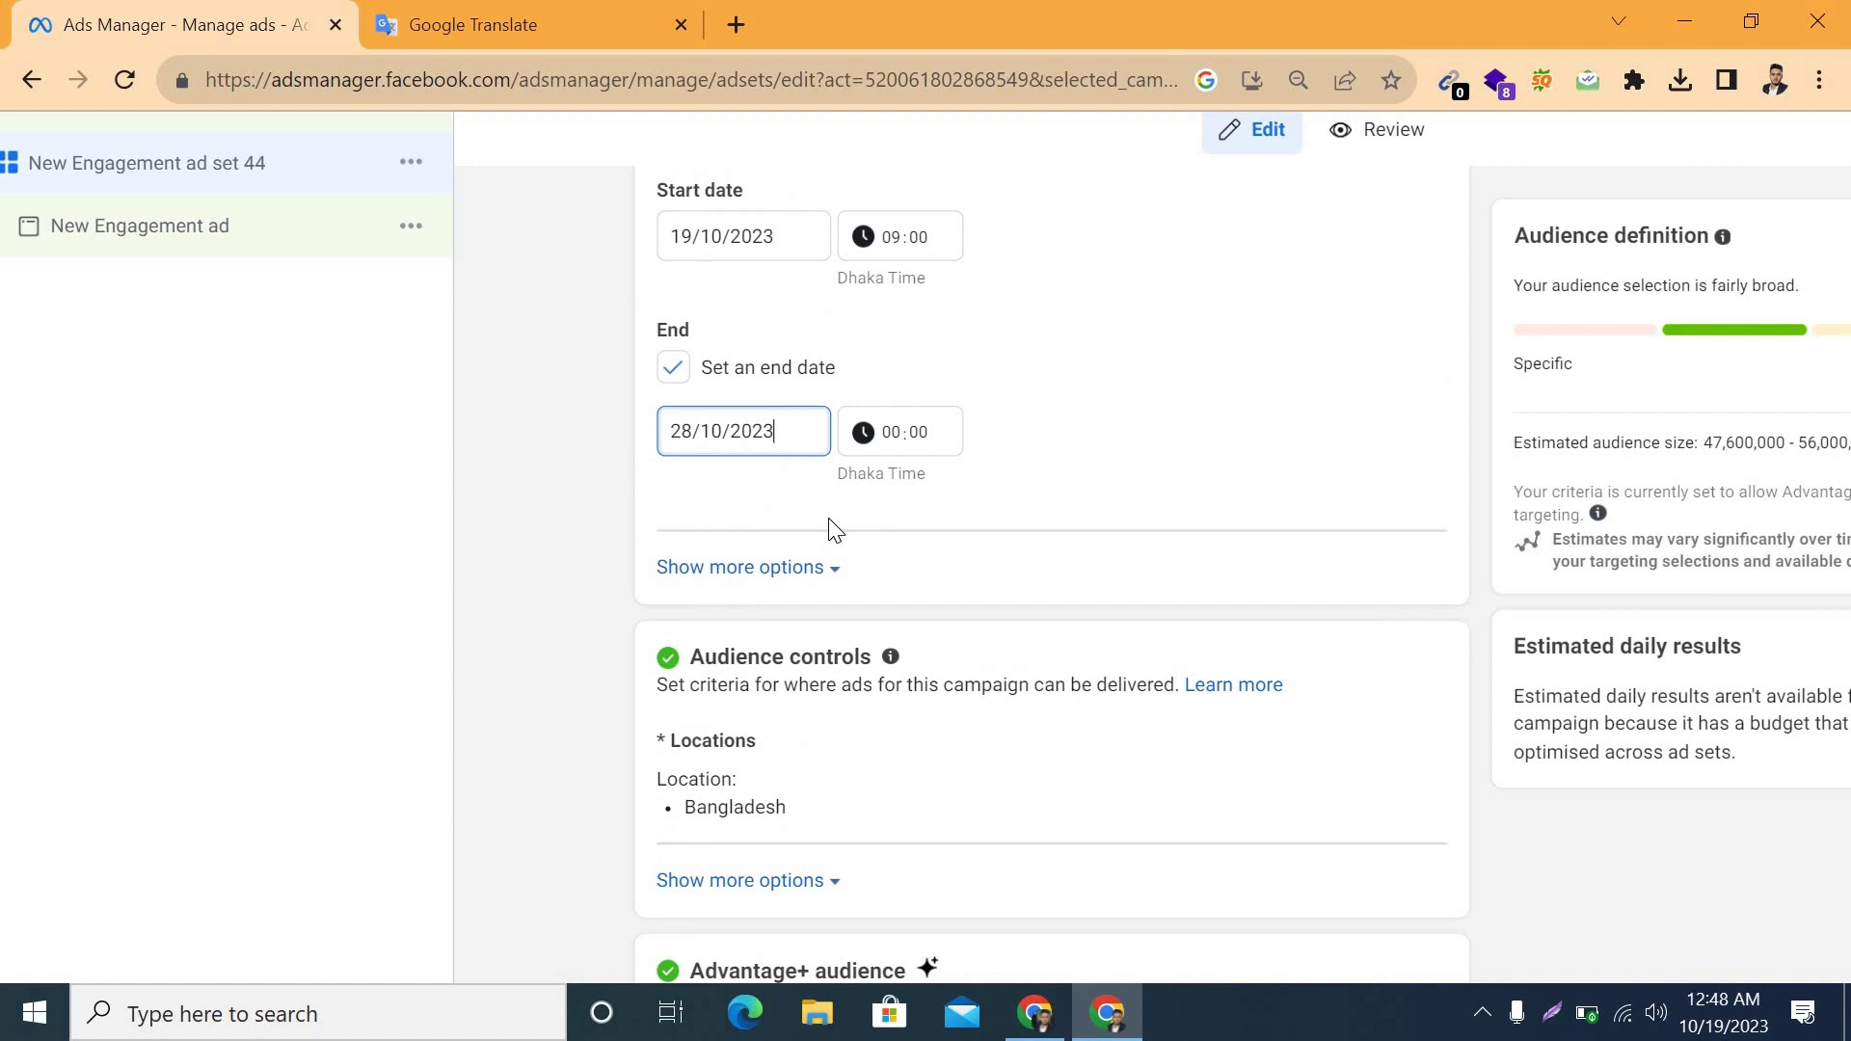
scroll(1121, 459, "up", 3)
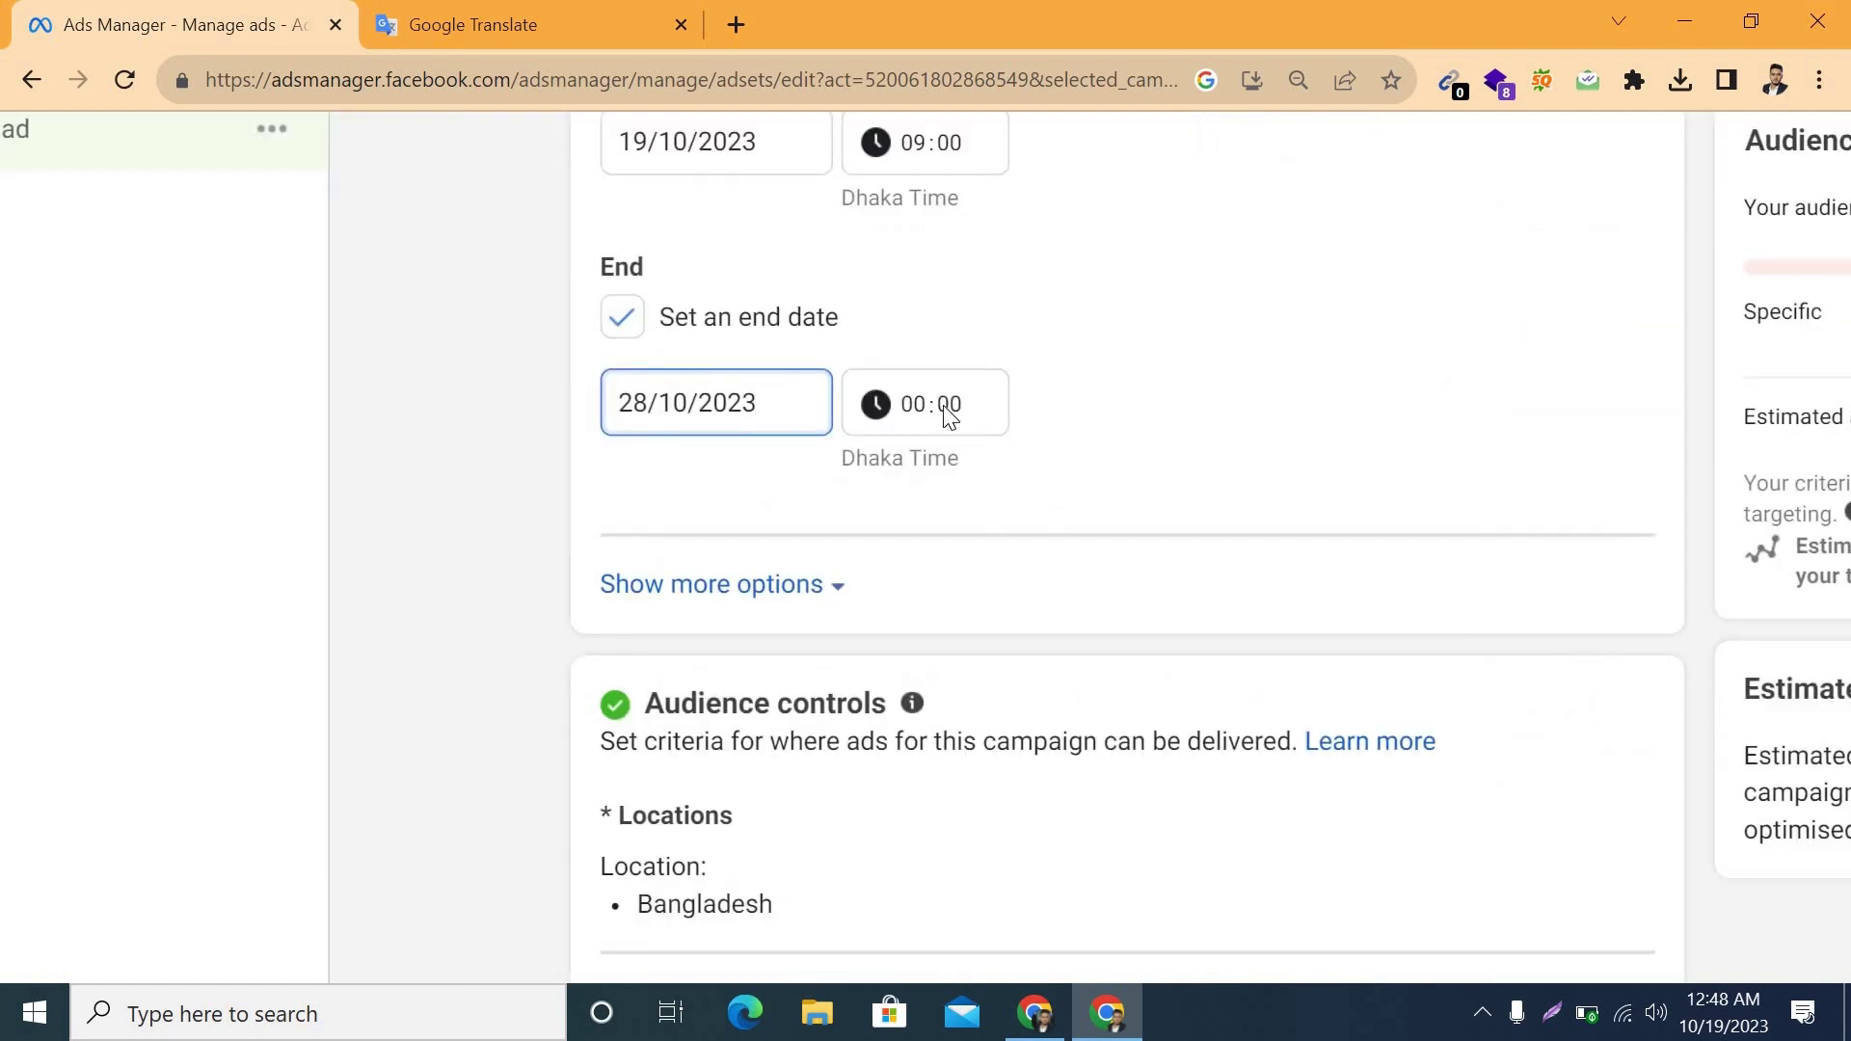
left_click(913, 405)
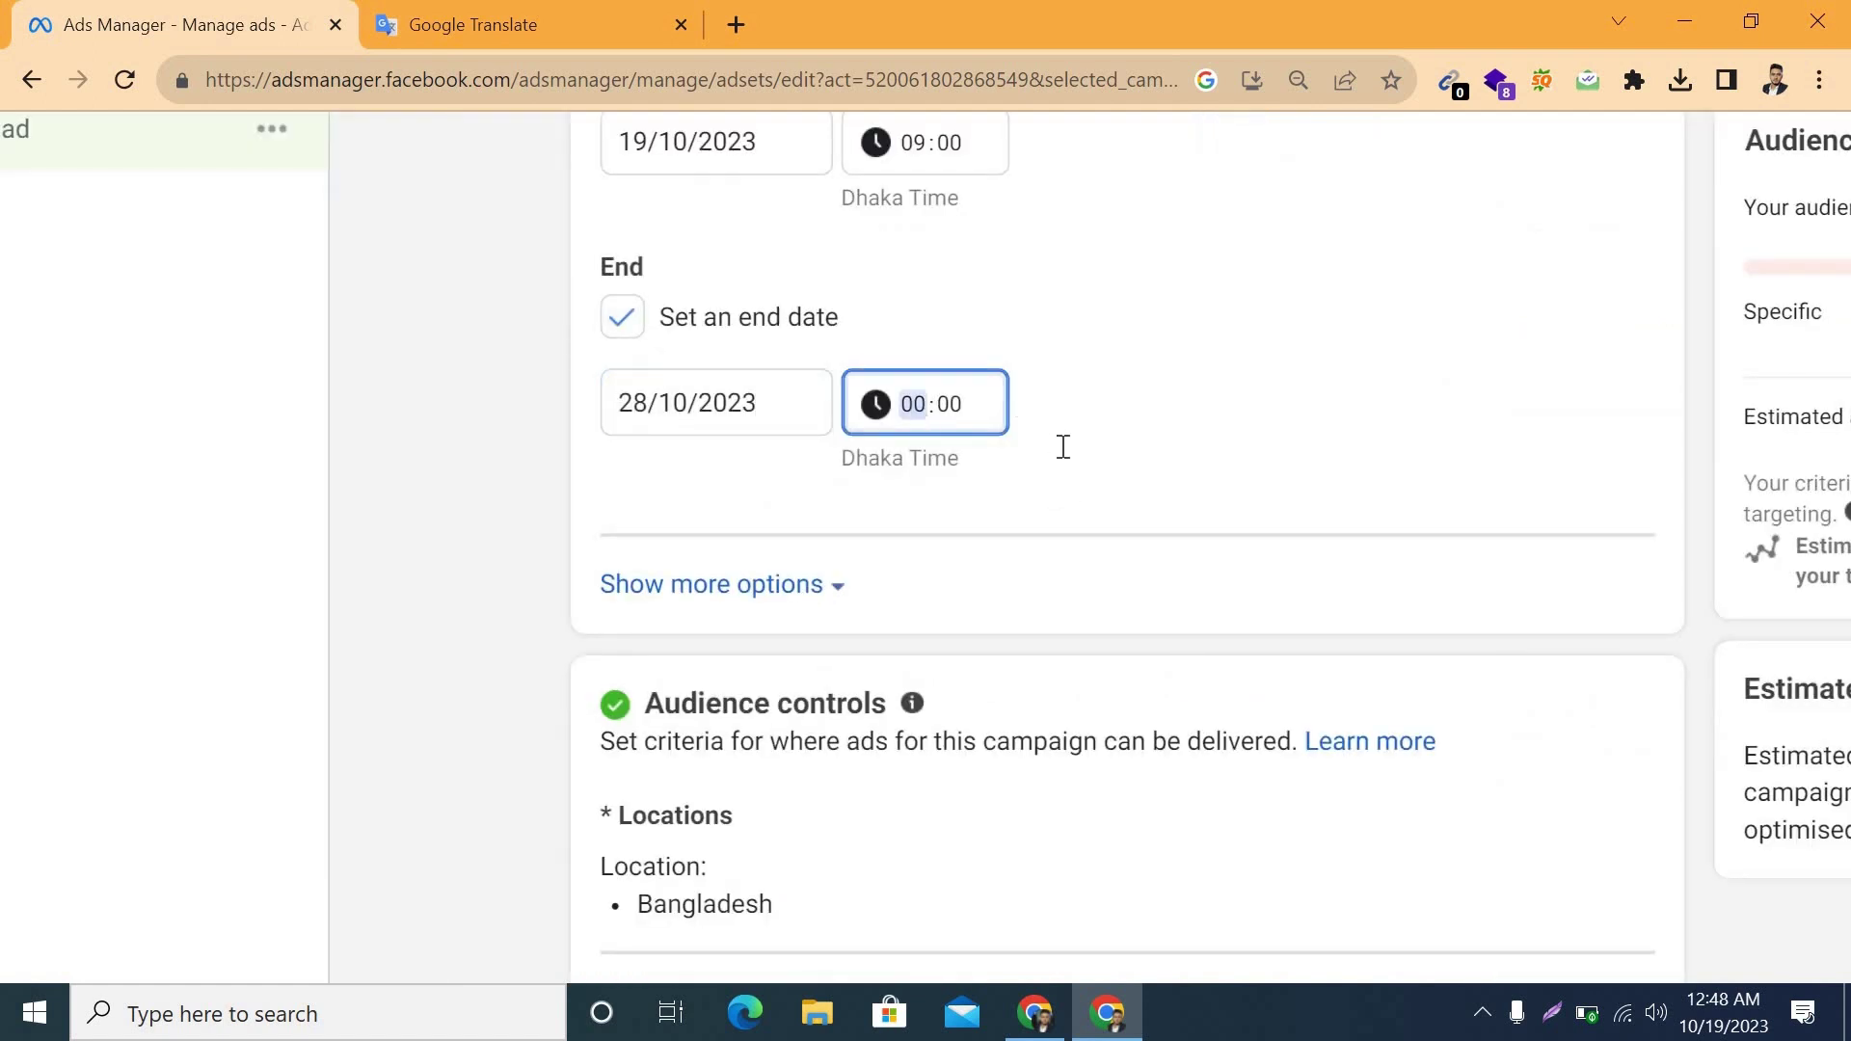
scroll(951, 453, "down", 2)
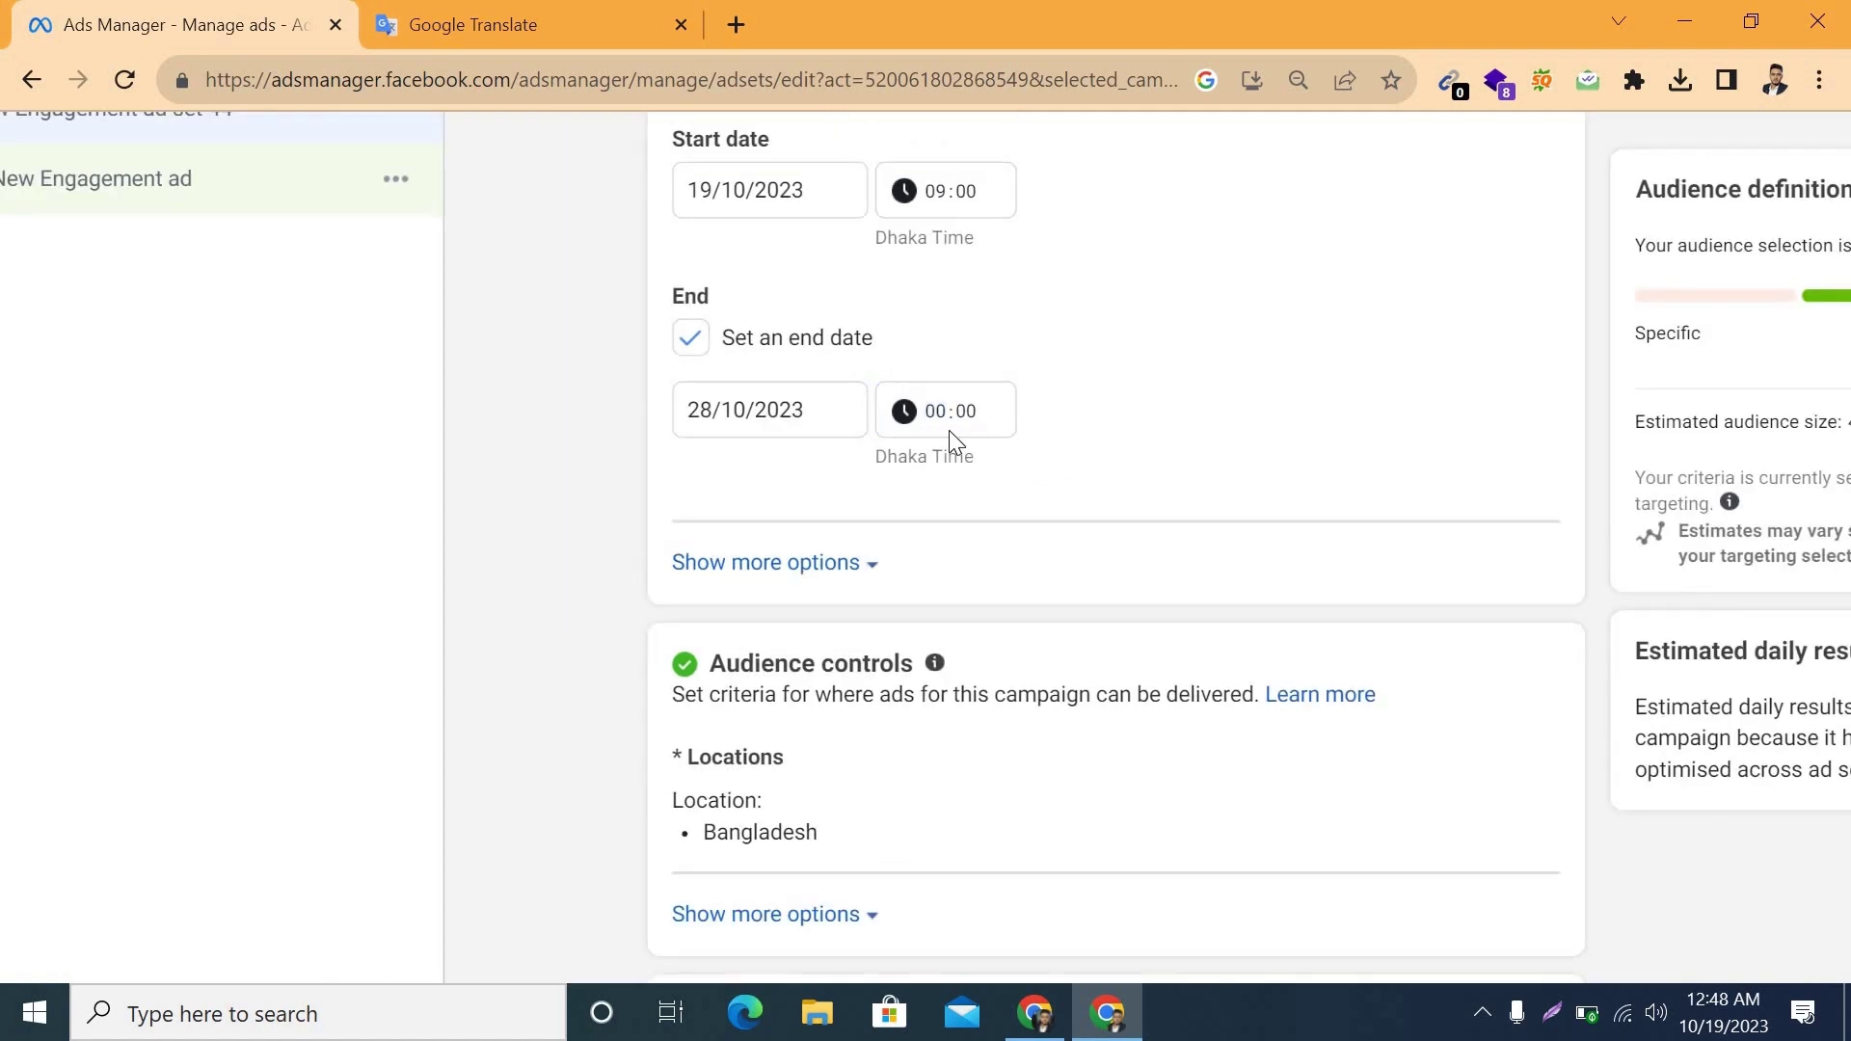
scroll(1053, 628, "down", 4)
scroll(1053, 628, "up", 7)
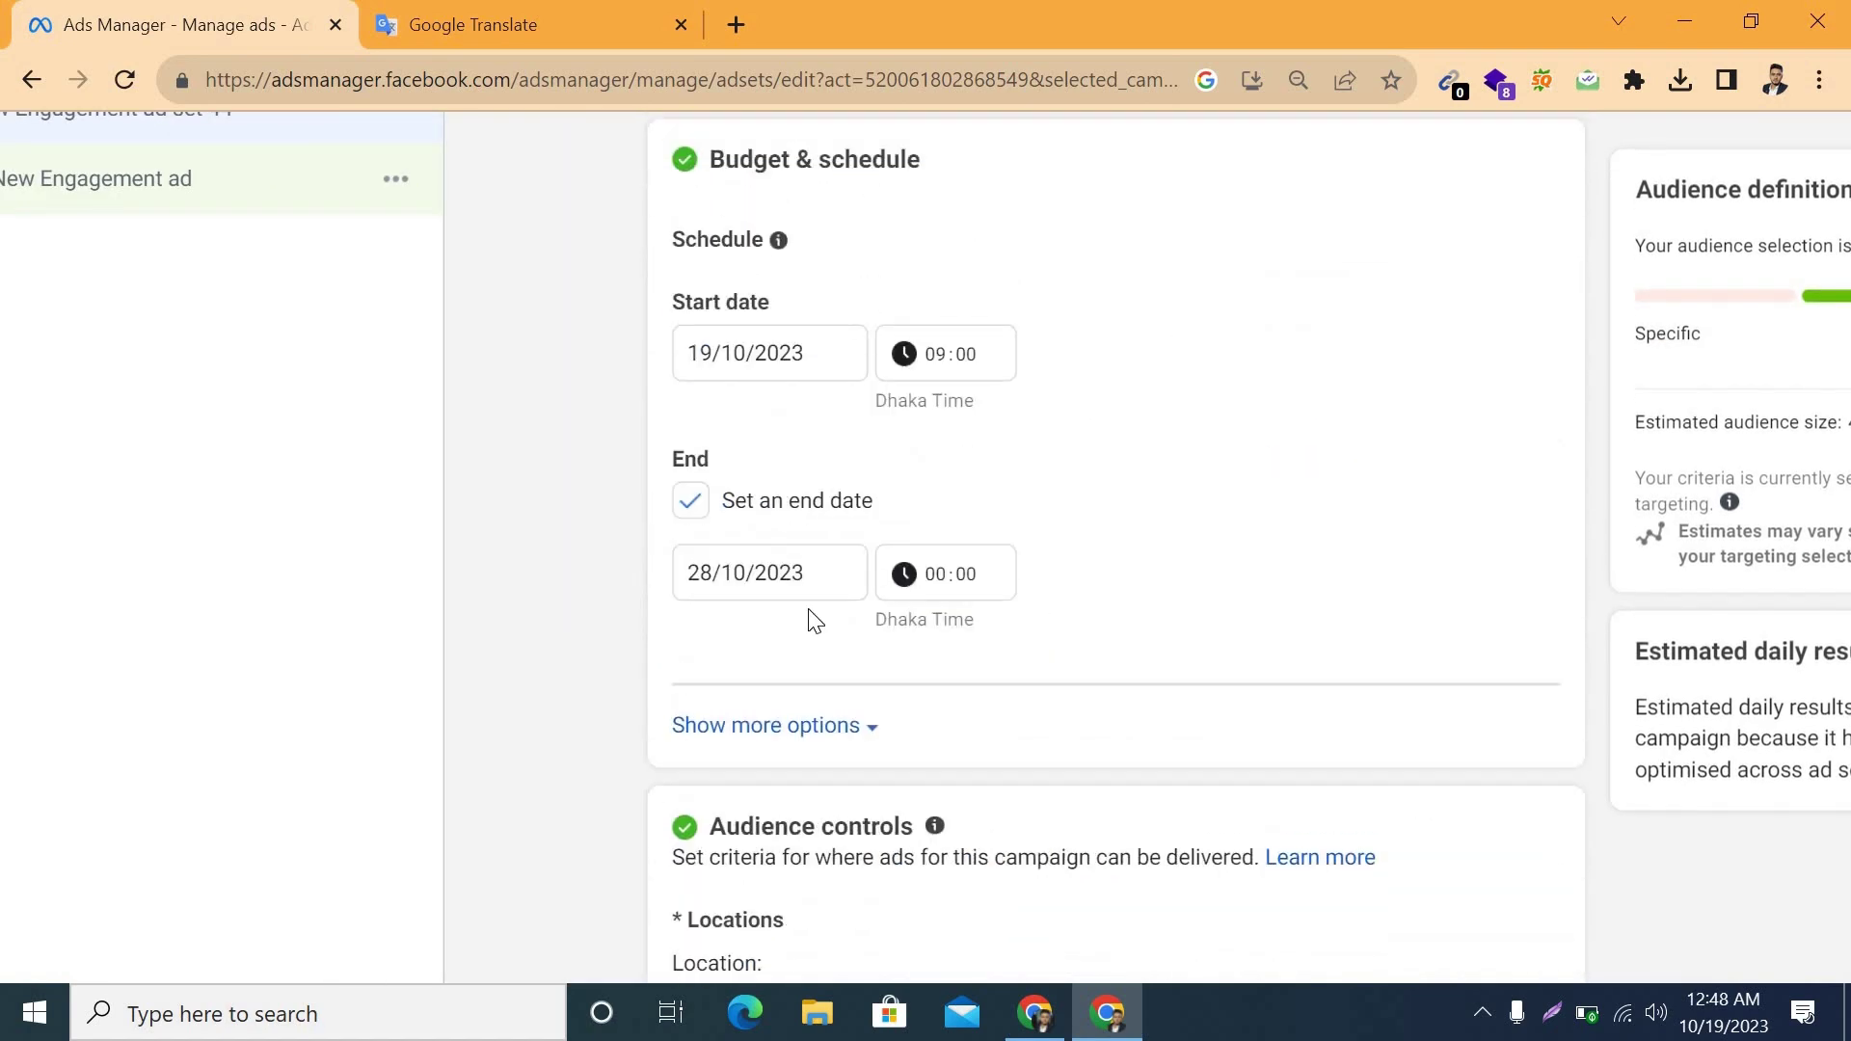
Open the Bangladesh location targeting in the ad set's audience controls and inspect the area on its map
scroll(1296, 632, "down", 5)
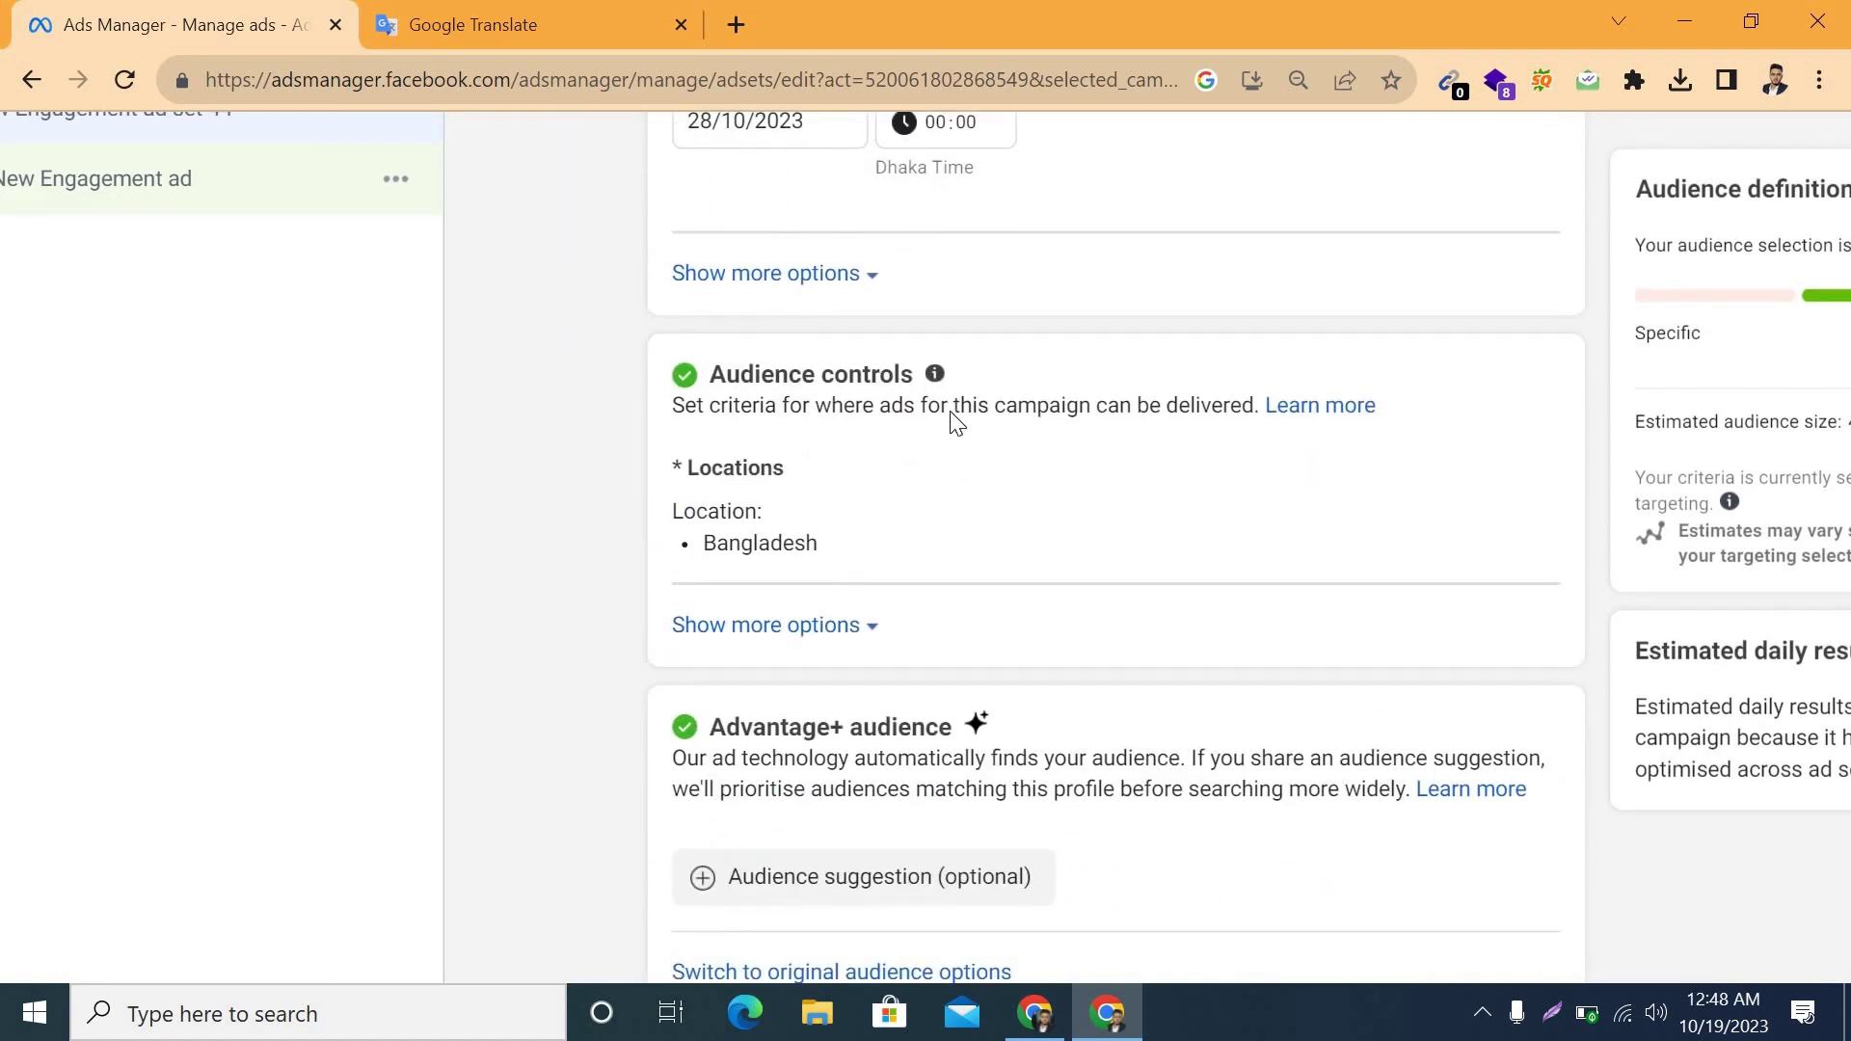
scroll(819, 444, "down", 2)
scroll(1138, 380, "up", 1)
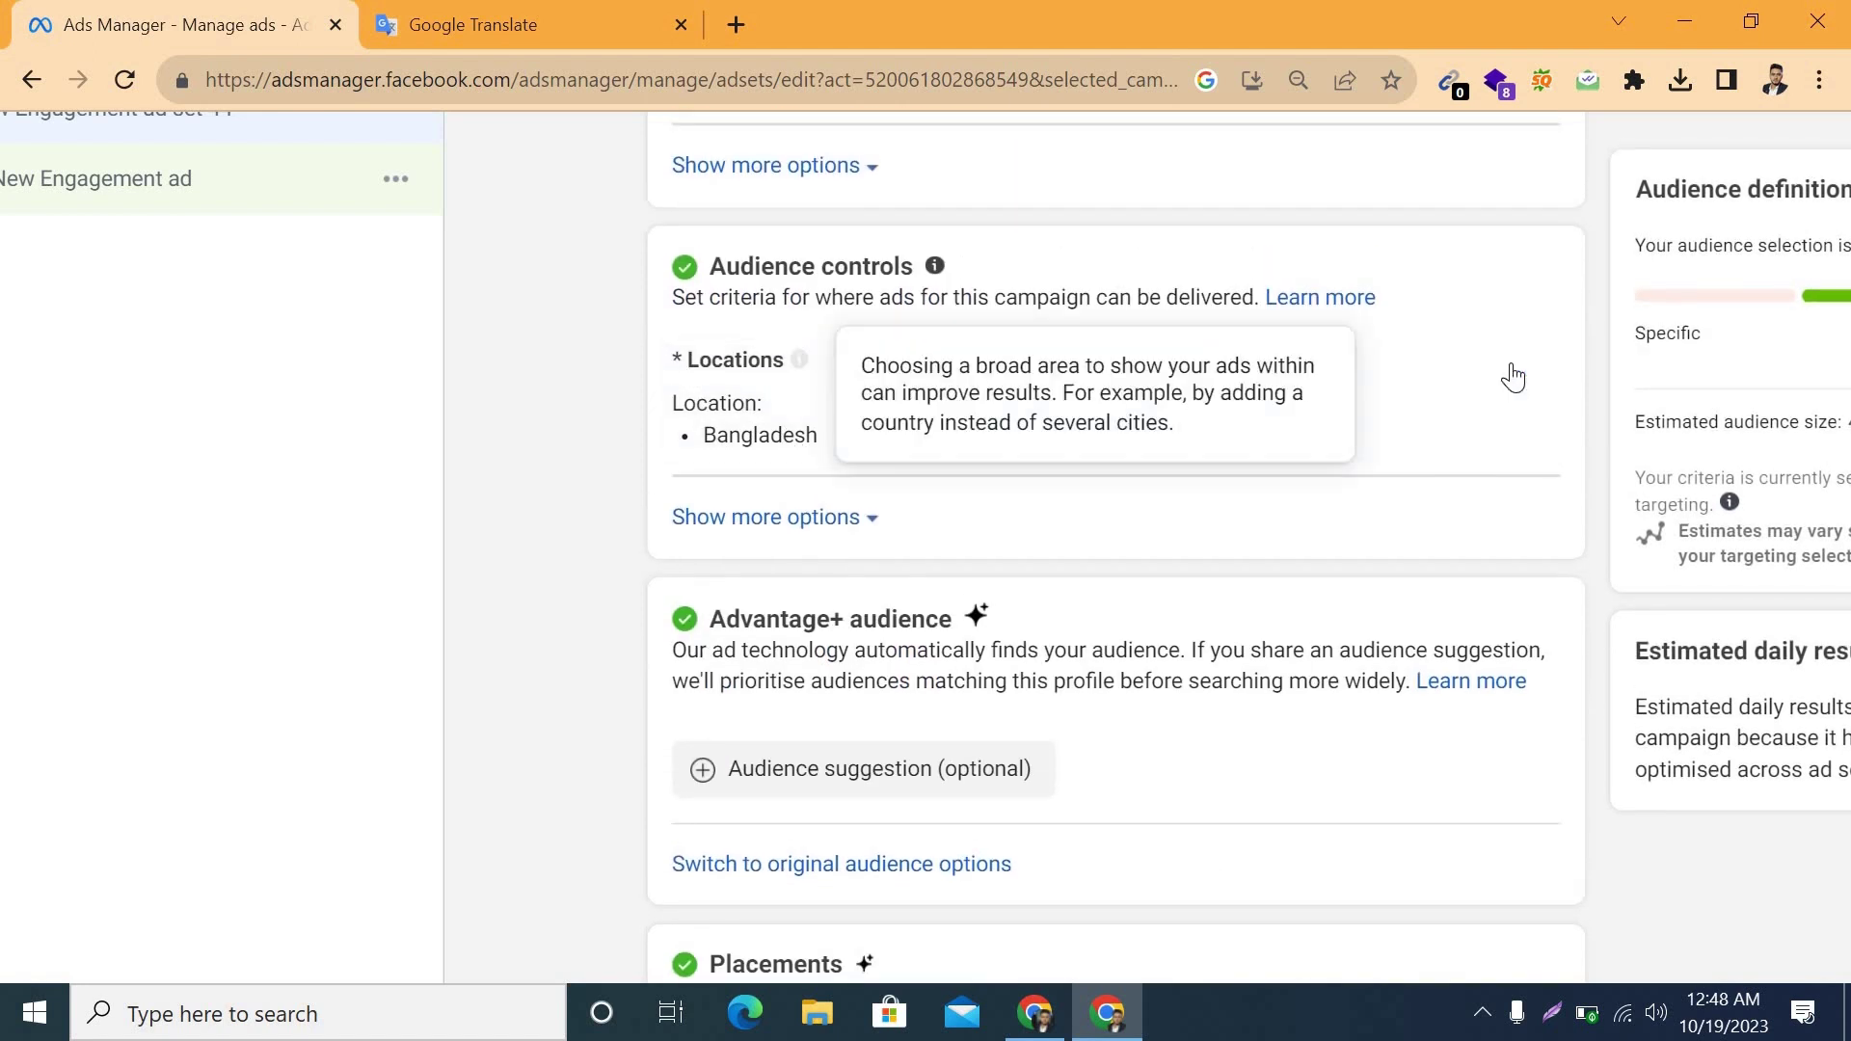
left_click(1049, 480)
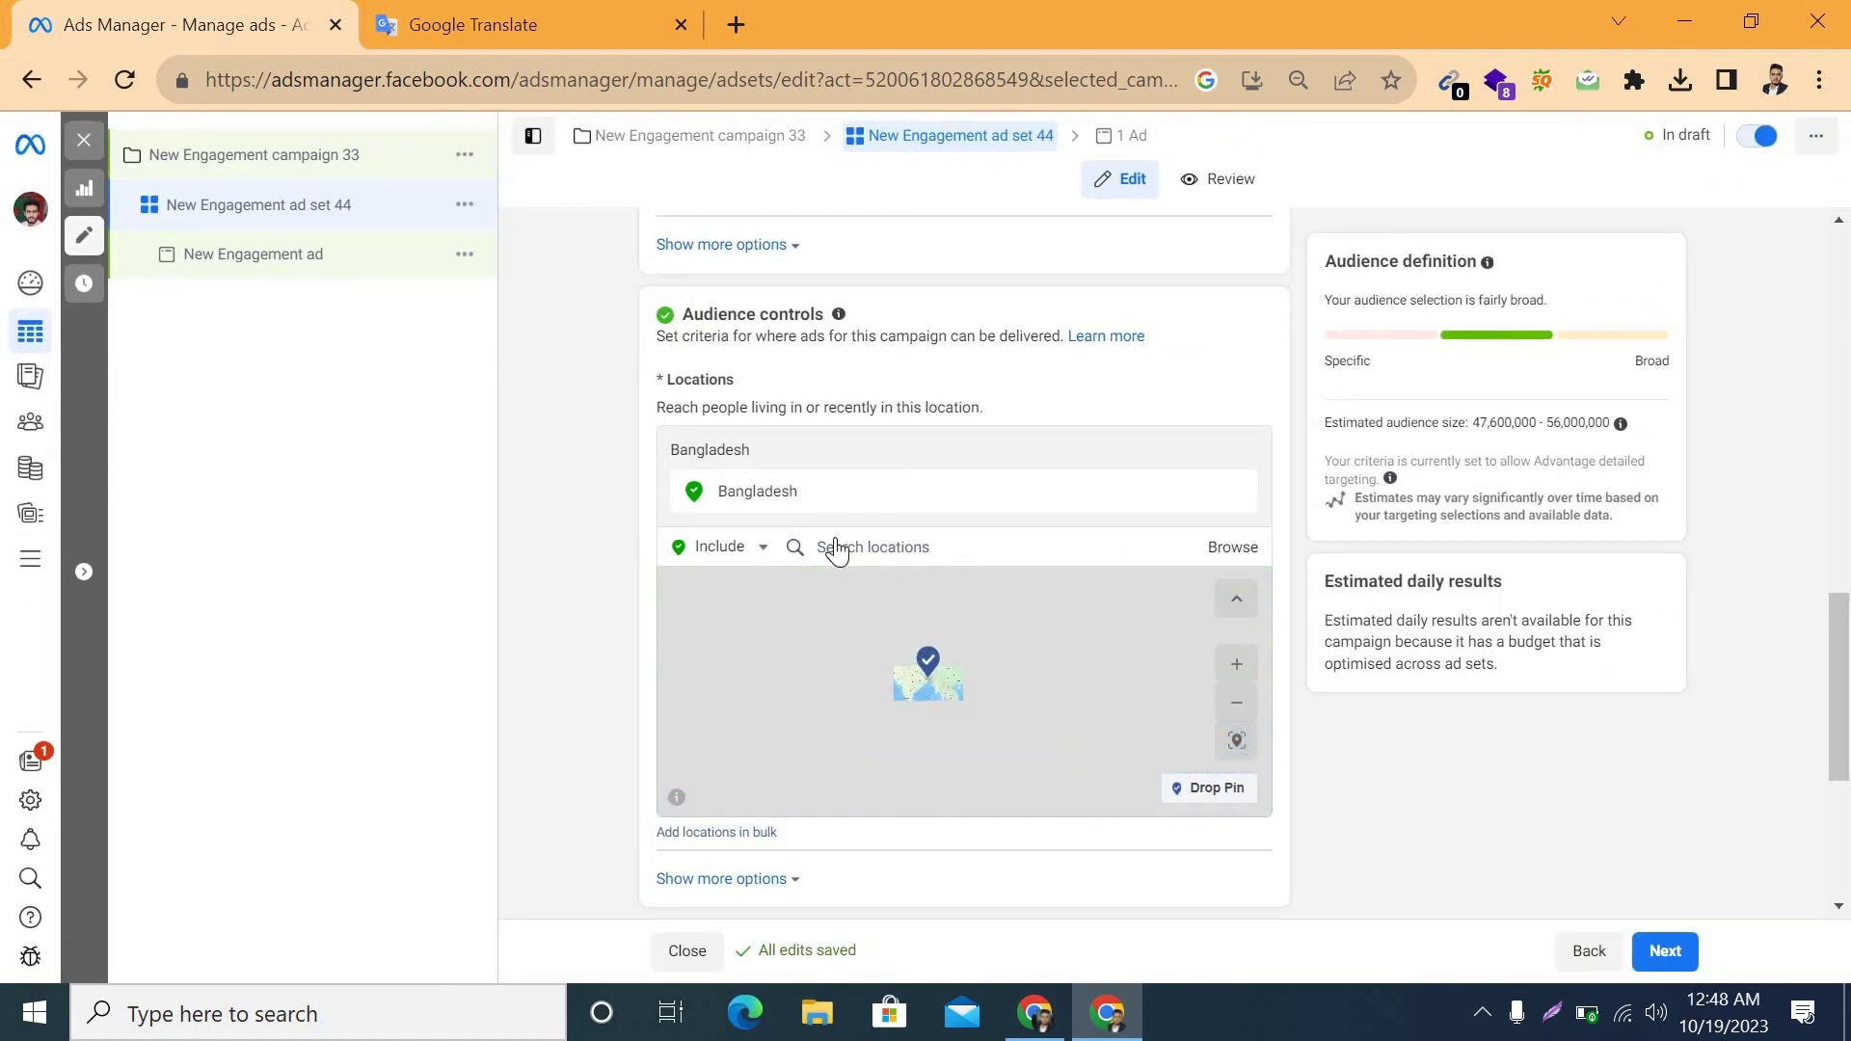
left_click(1239, 710)
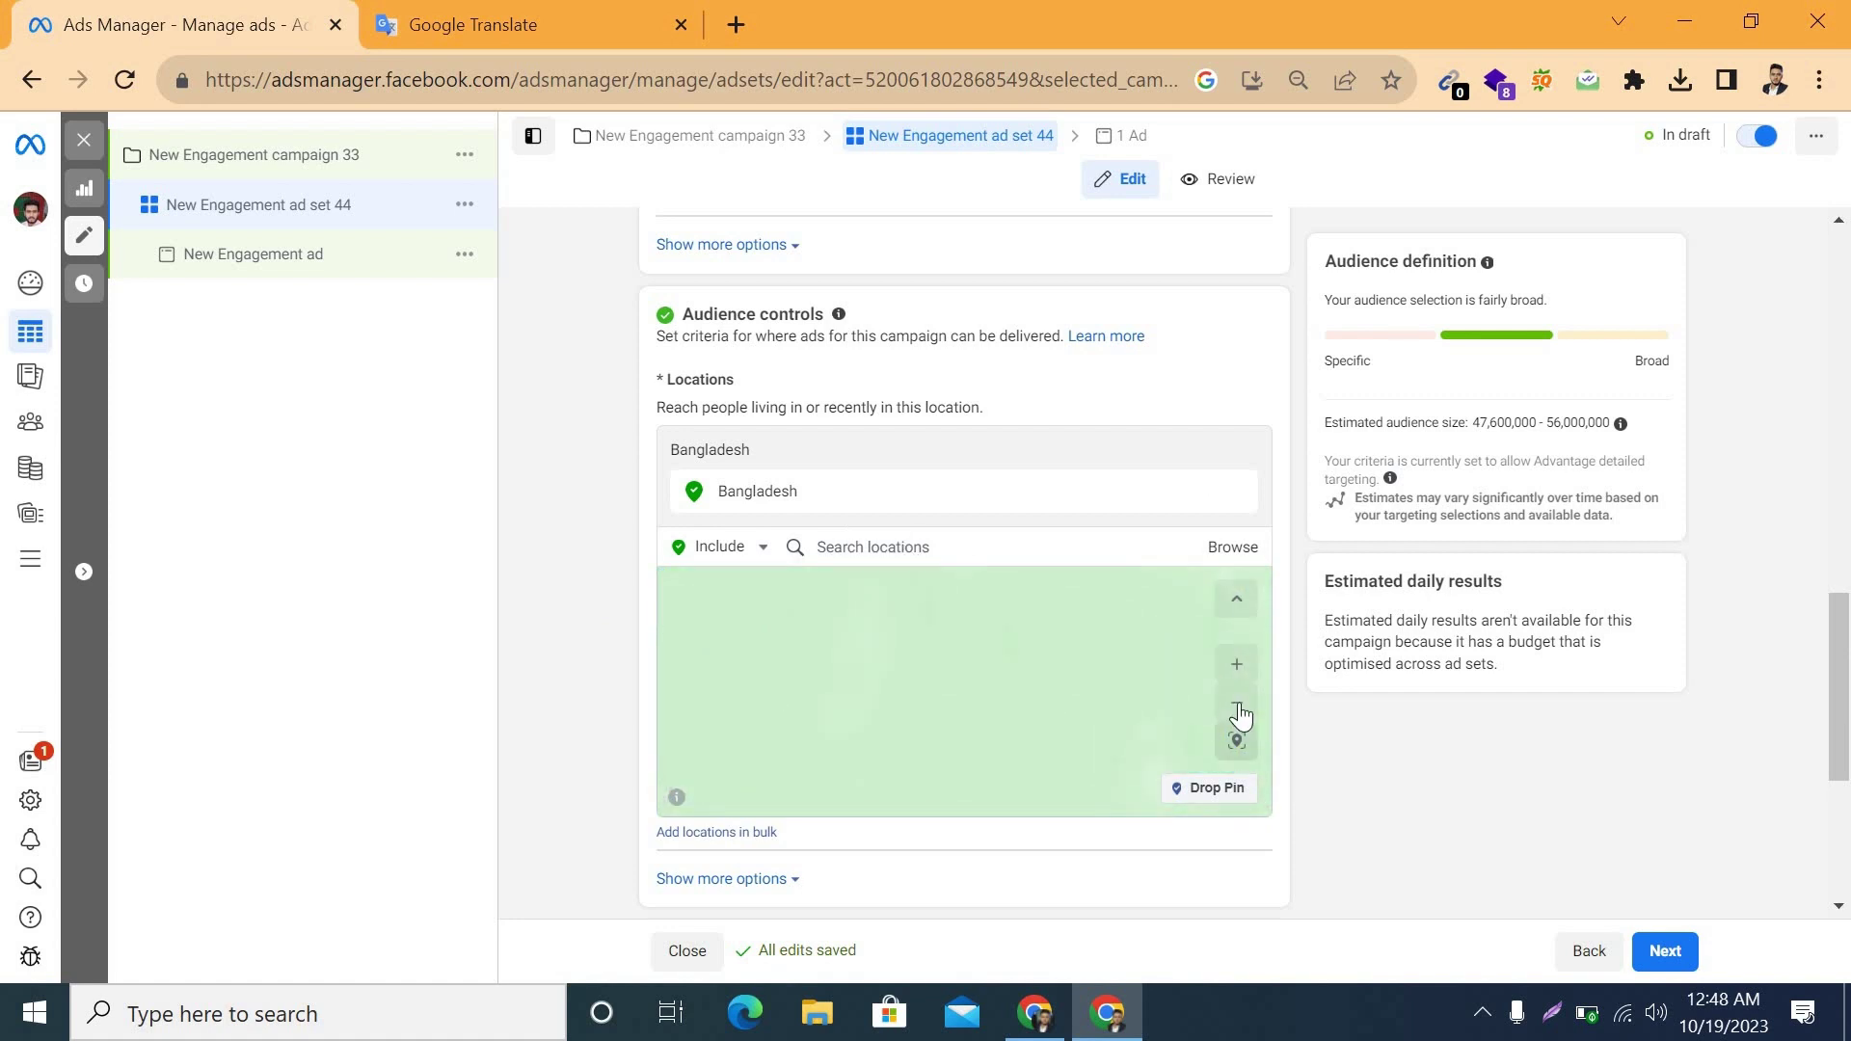
left_click(1239, 711)
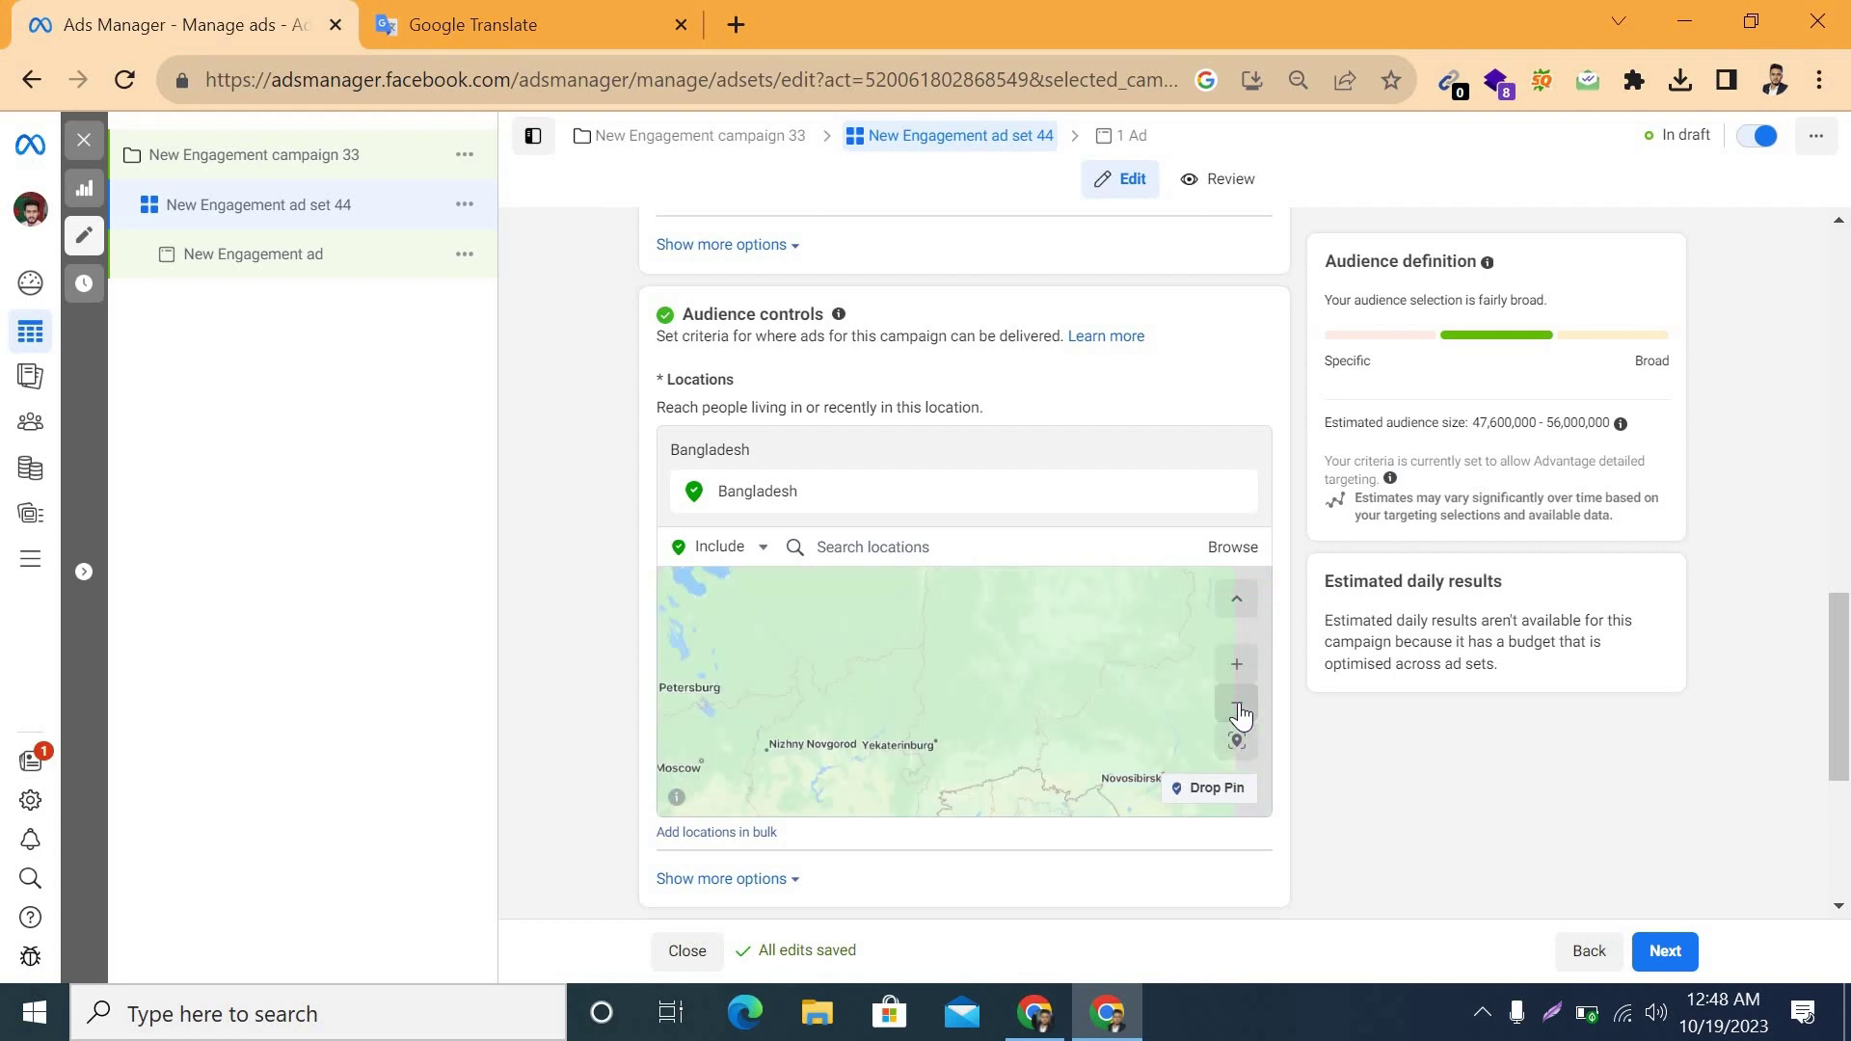
Add an audience suggestion under Advantage+ audience and set its maximum age to 30
scroll(684, 622, "down", 5)
left_click(685, 623)
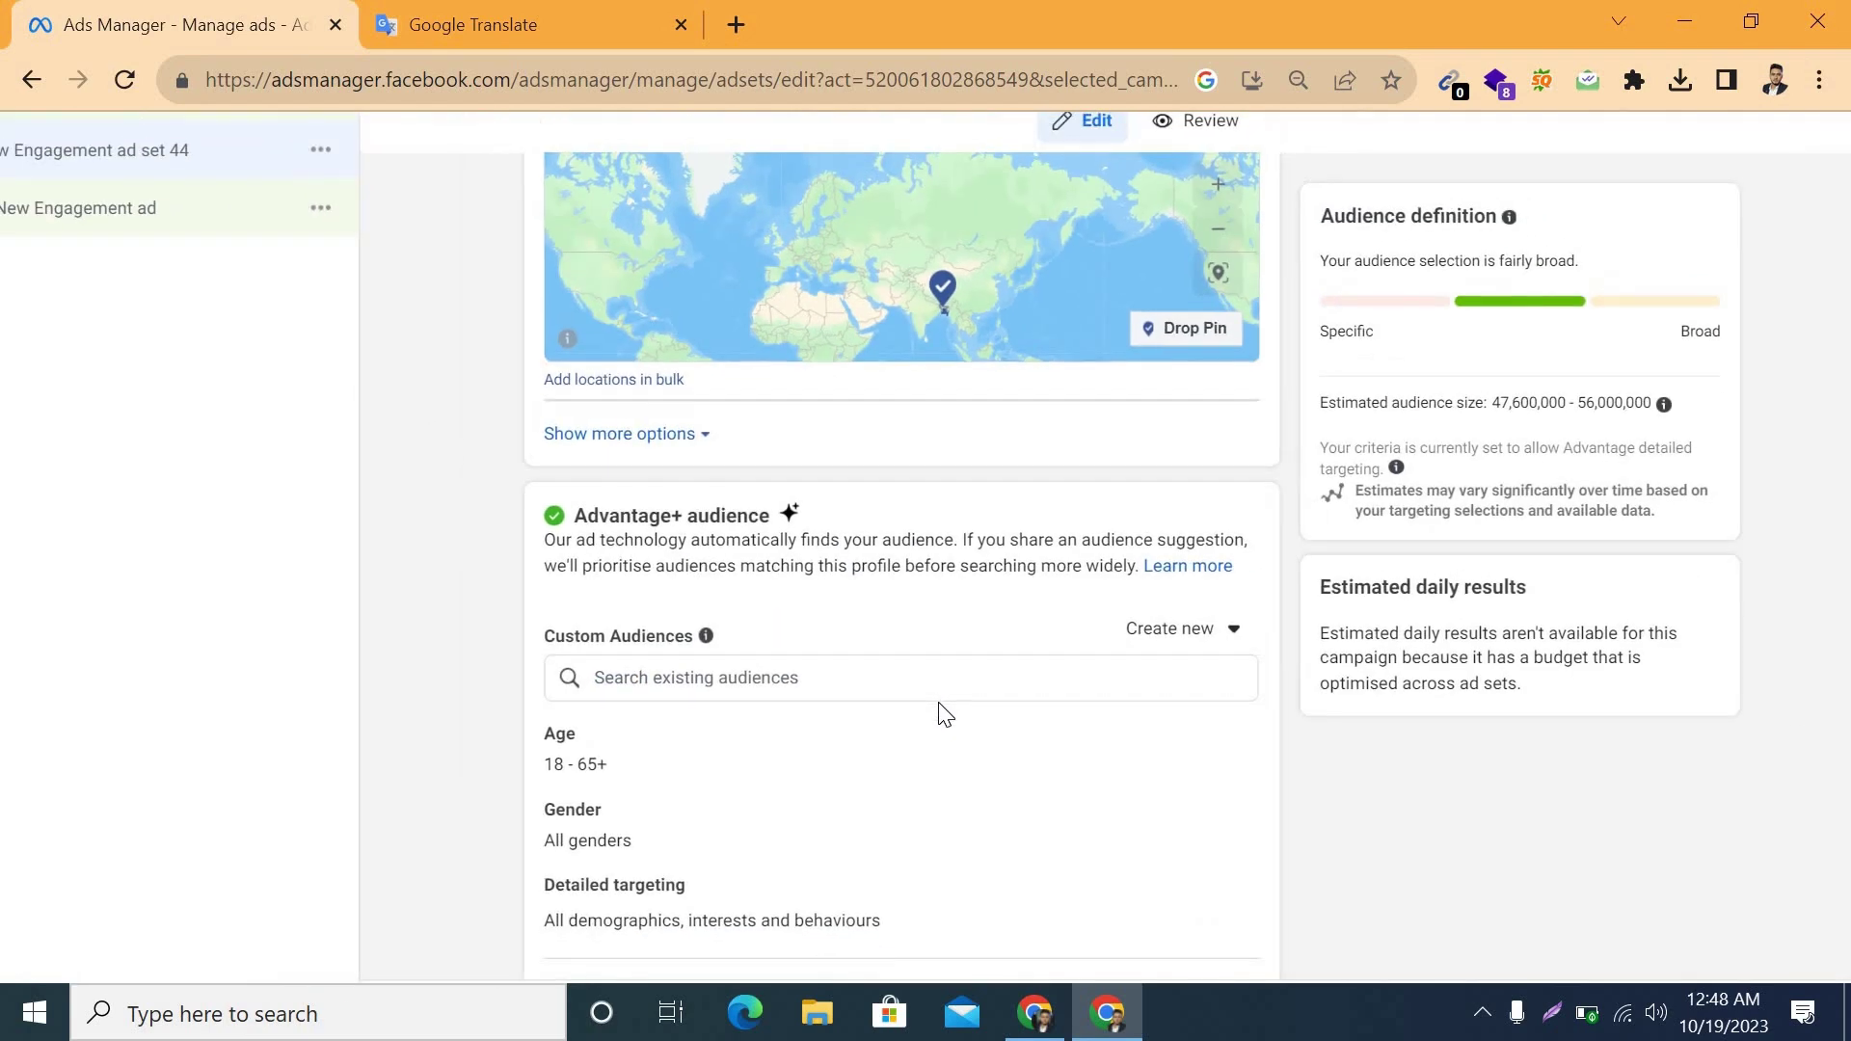
scroll(930, 723, "down", 3)
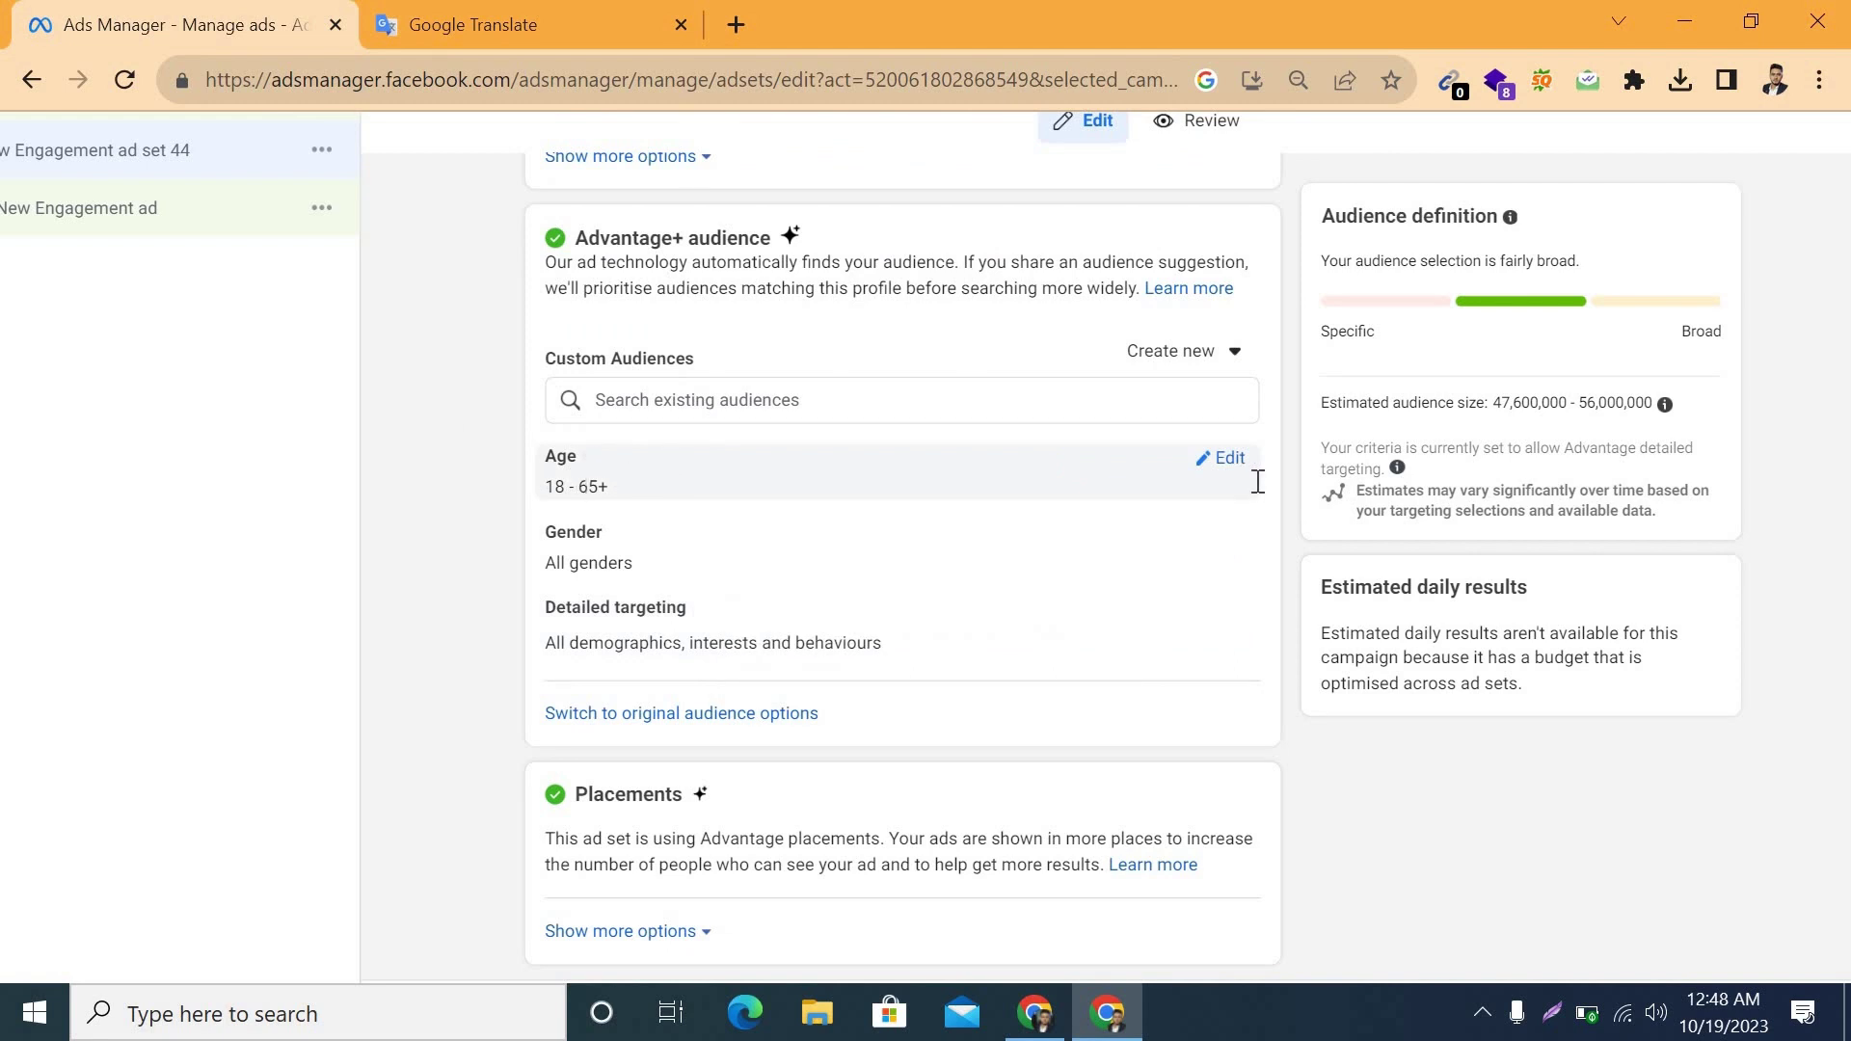
left_click(1223, 458)
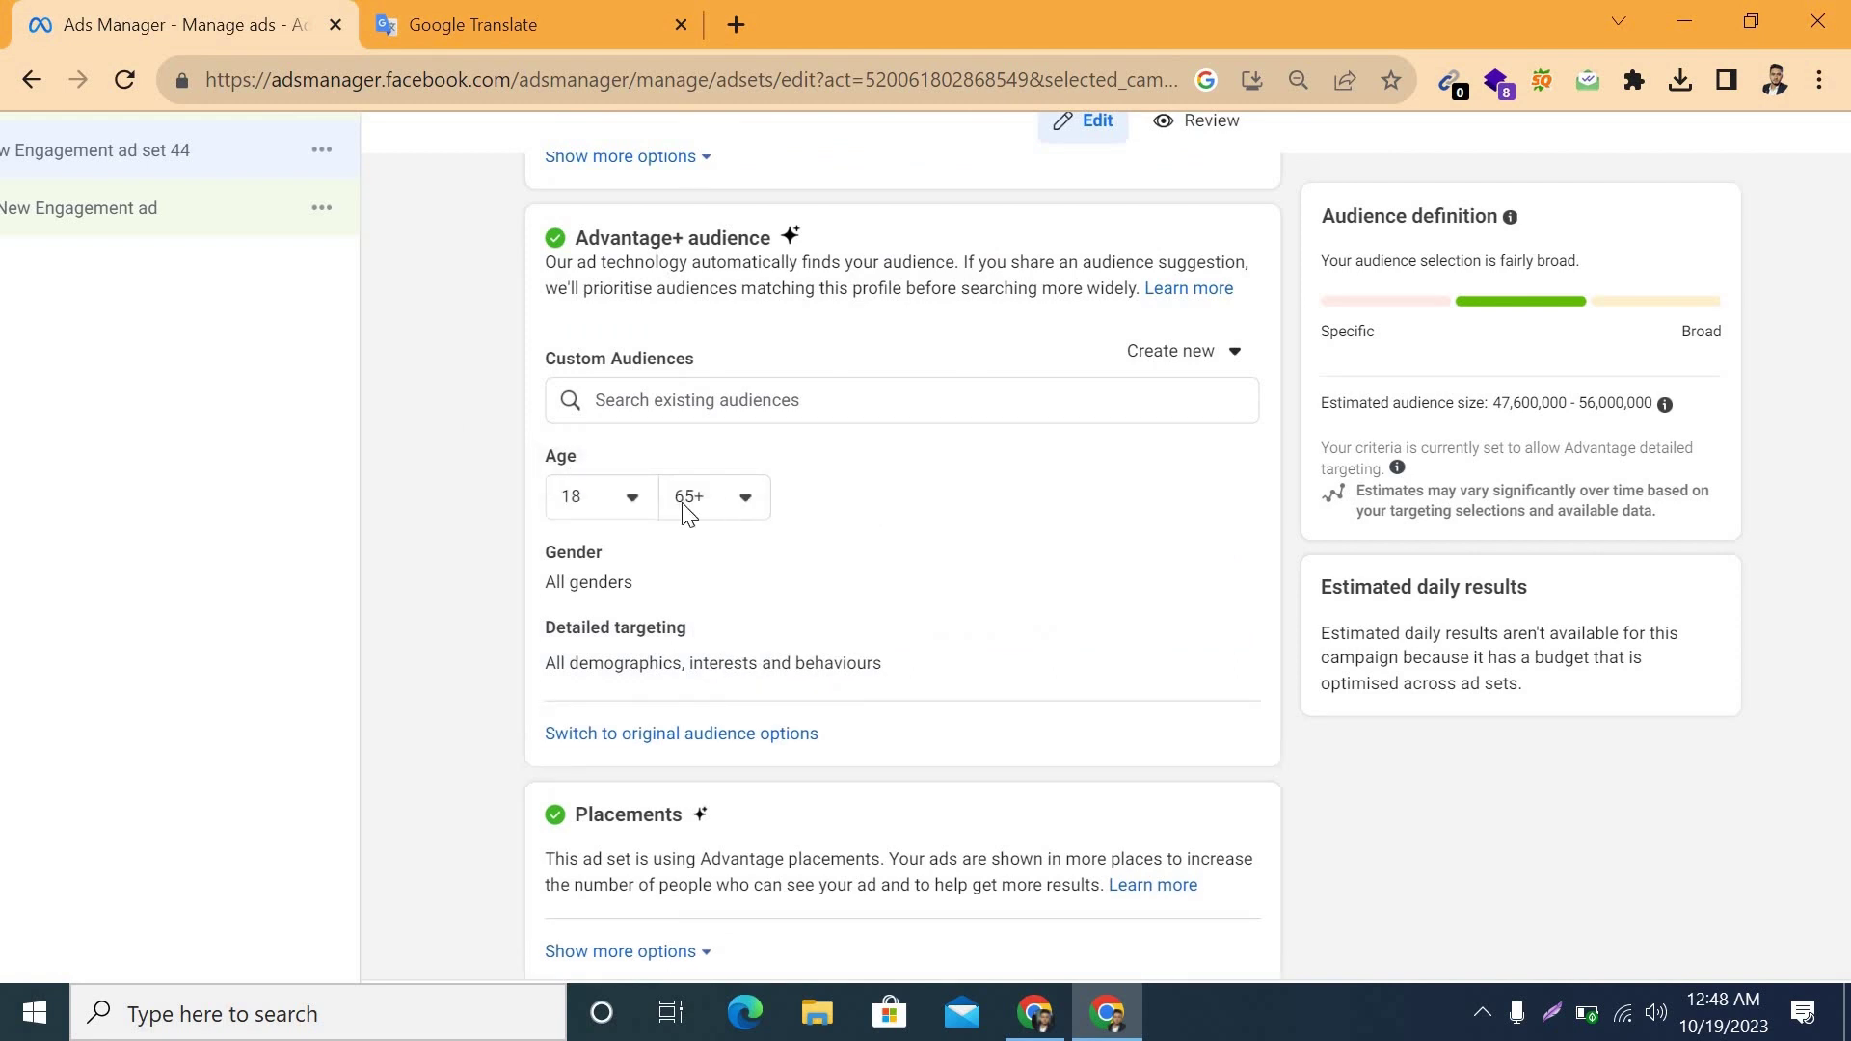
left_click(745, 497)
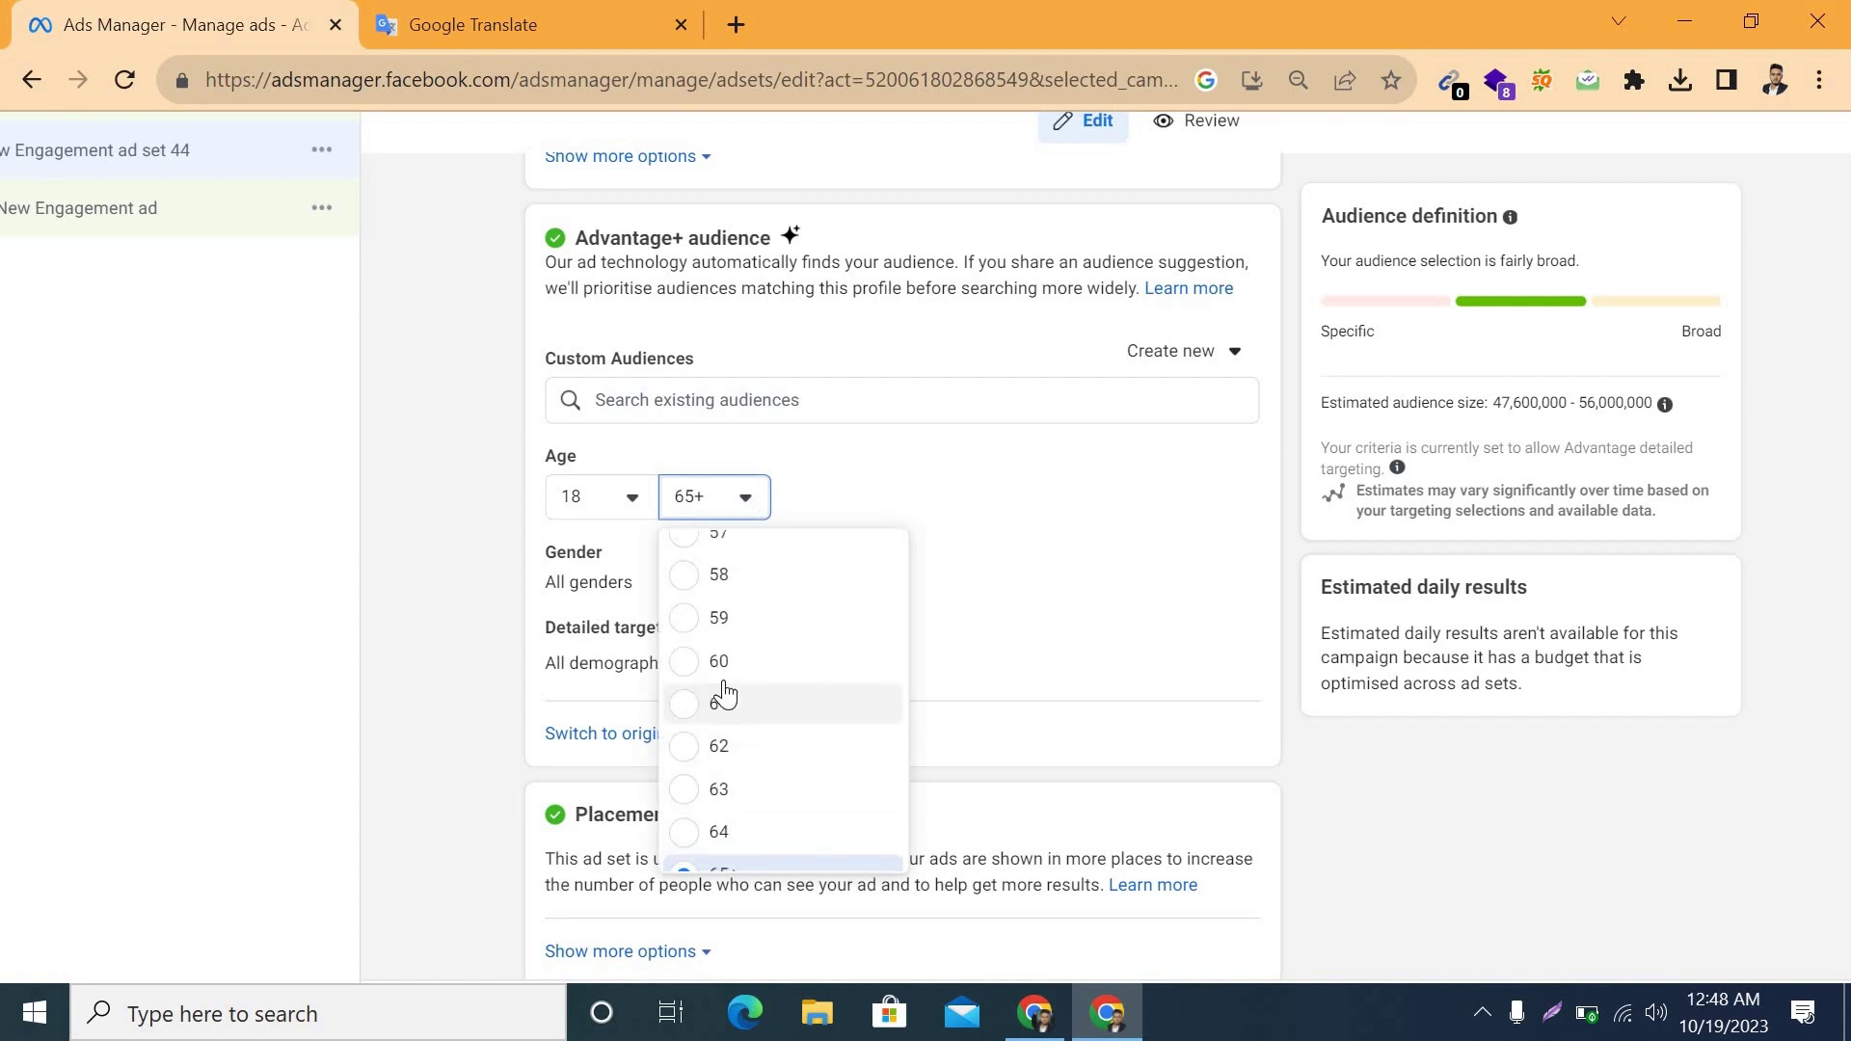
scroll(725, 692, "up", 12)
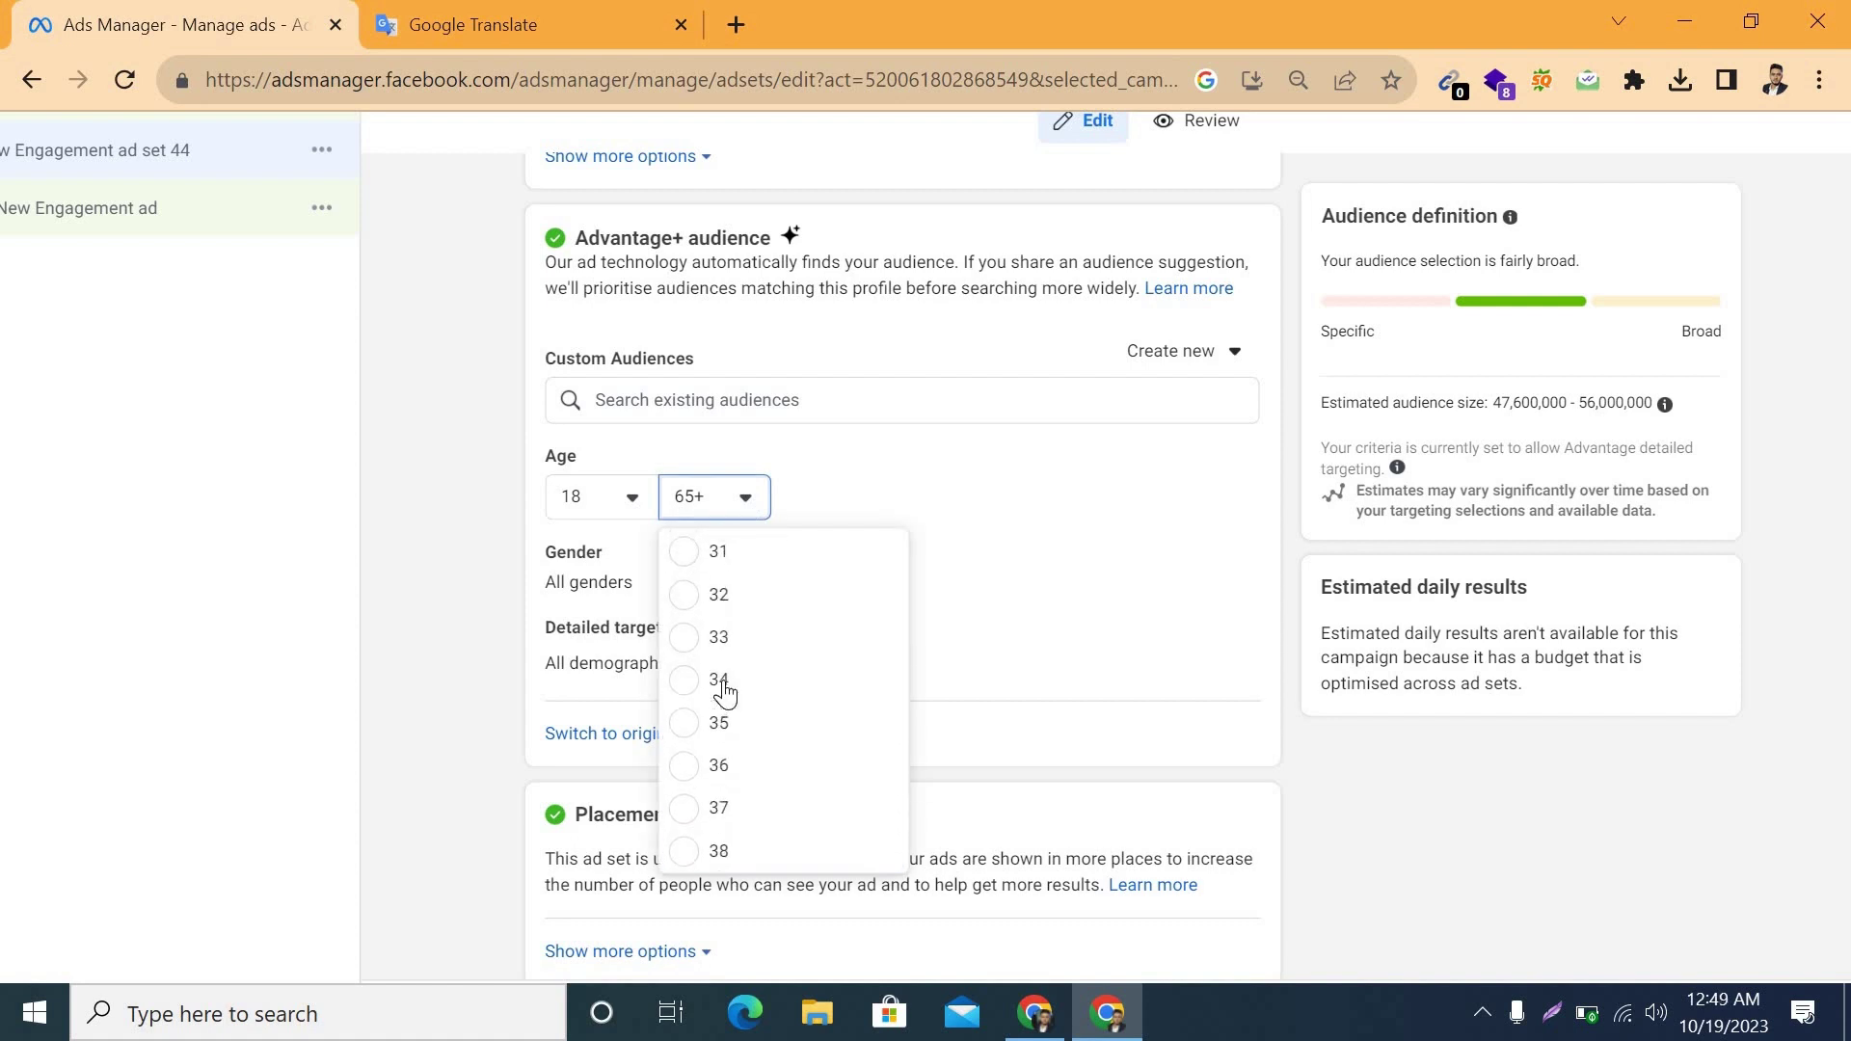
scroll(723, 692, "up", 2)
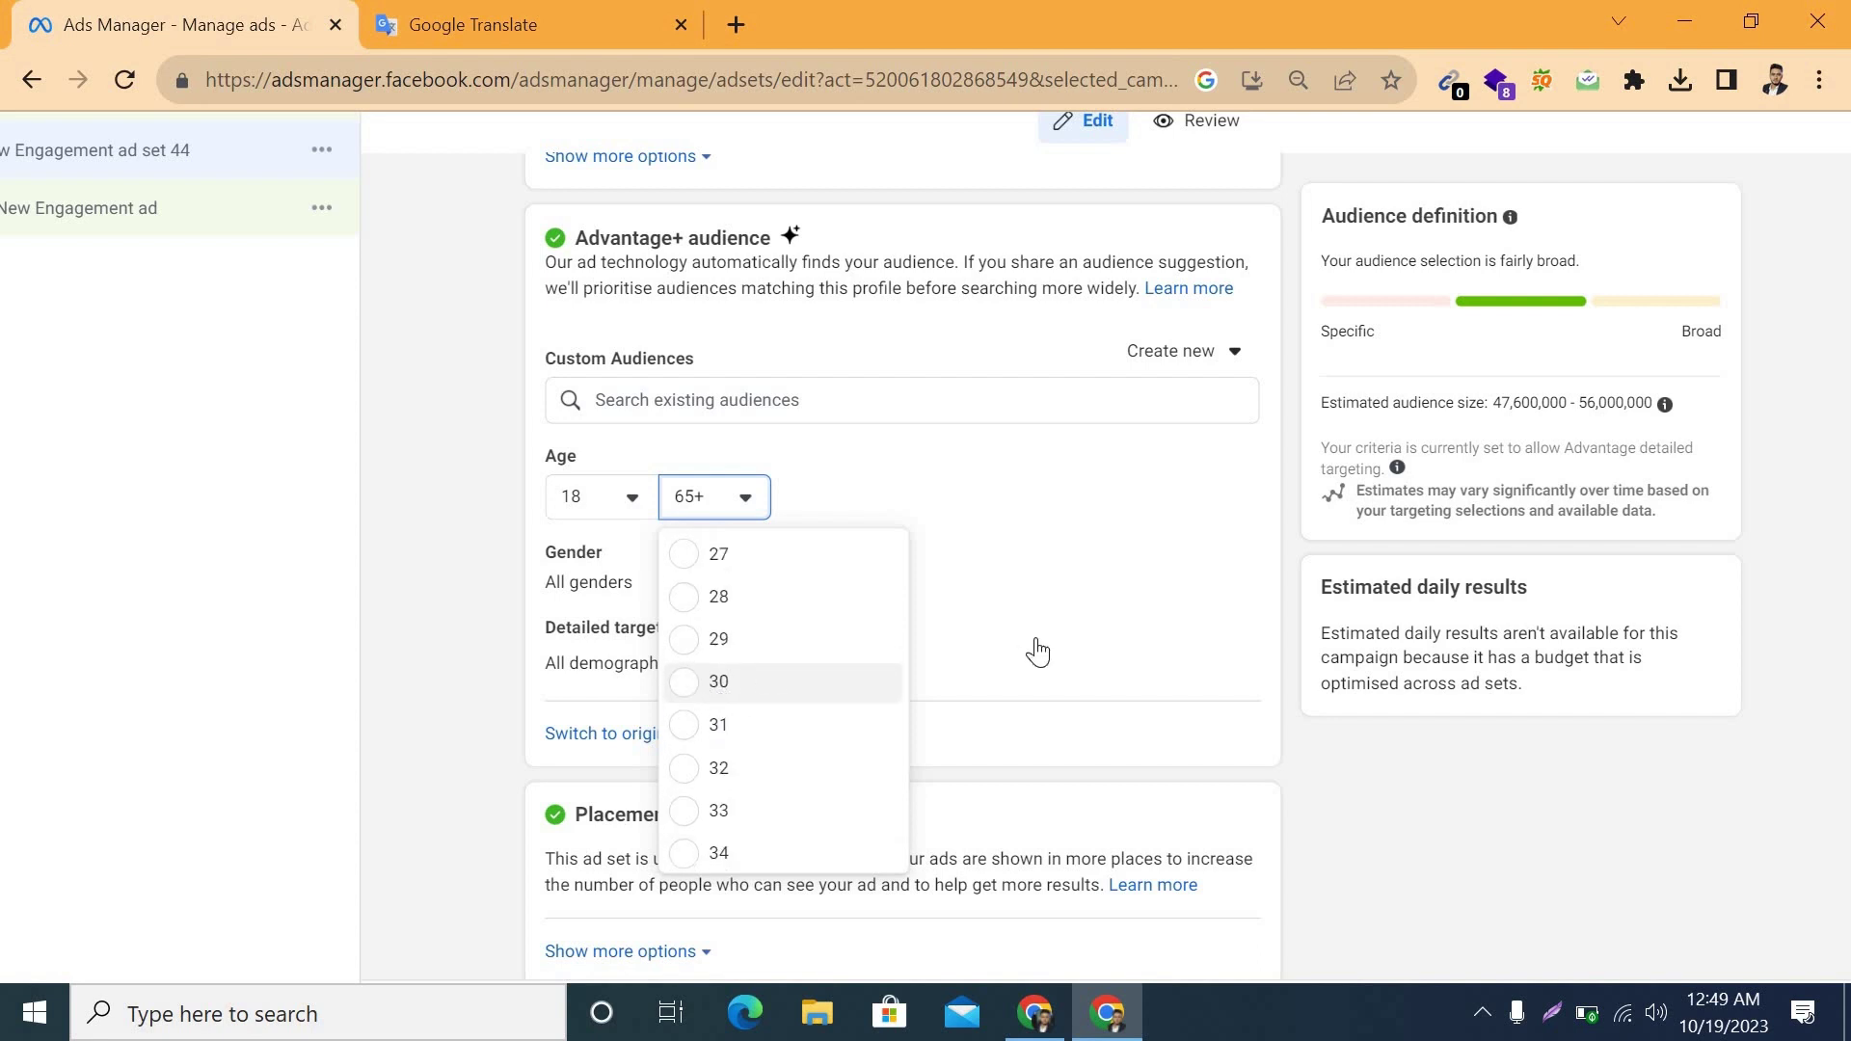
left_click(718, 681)
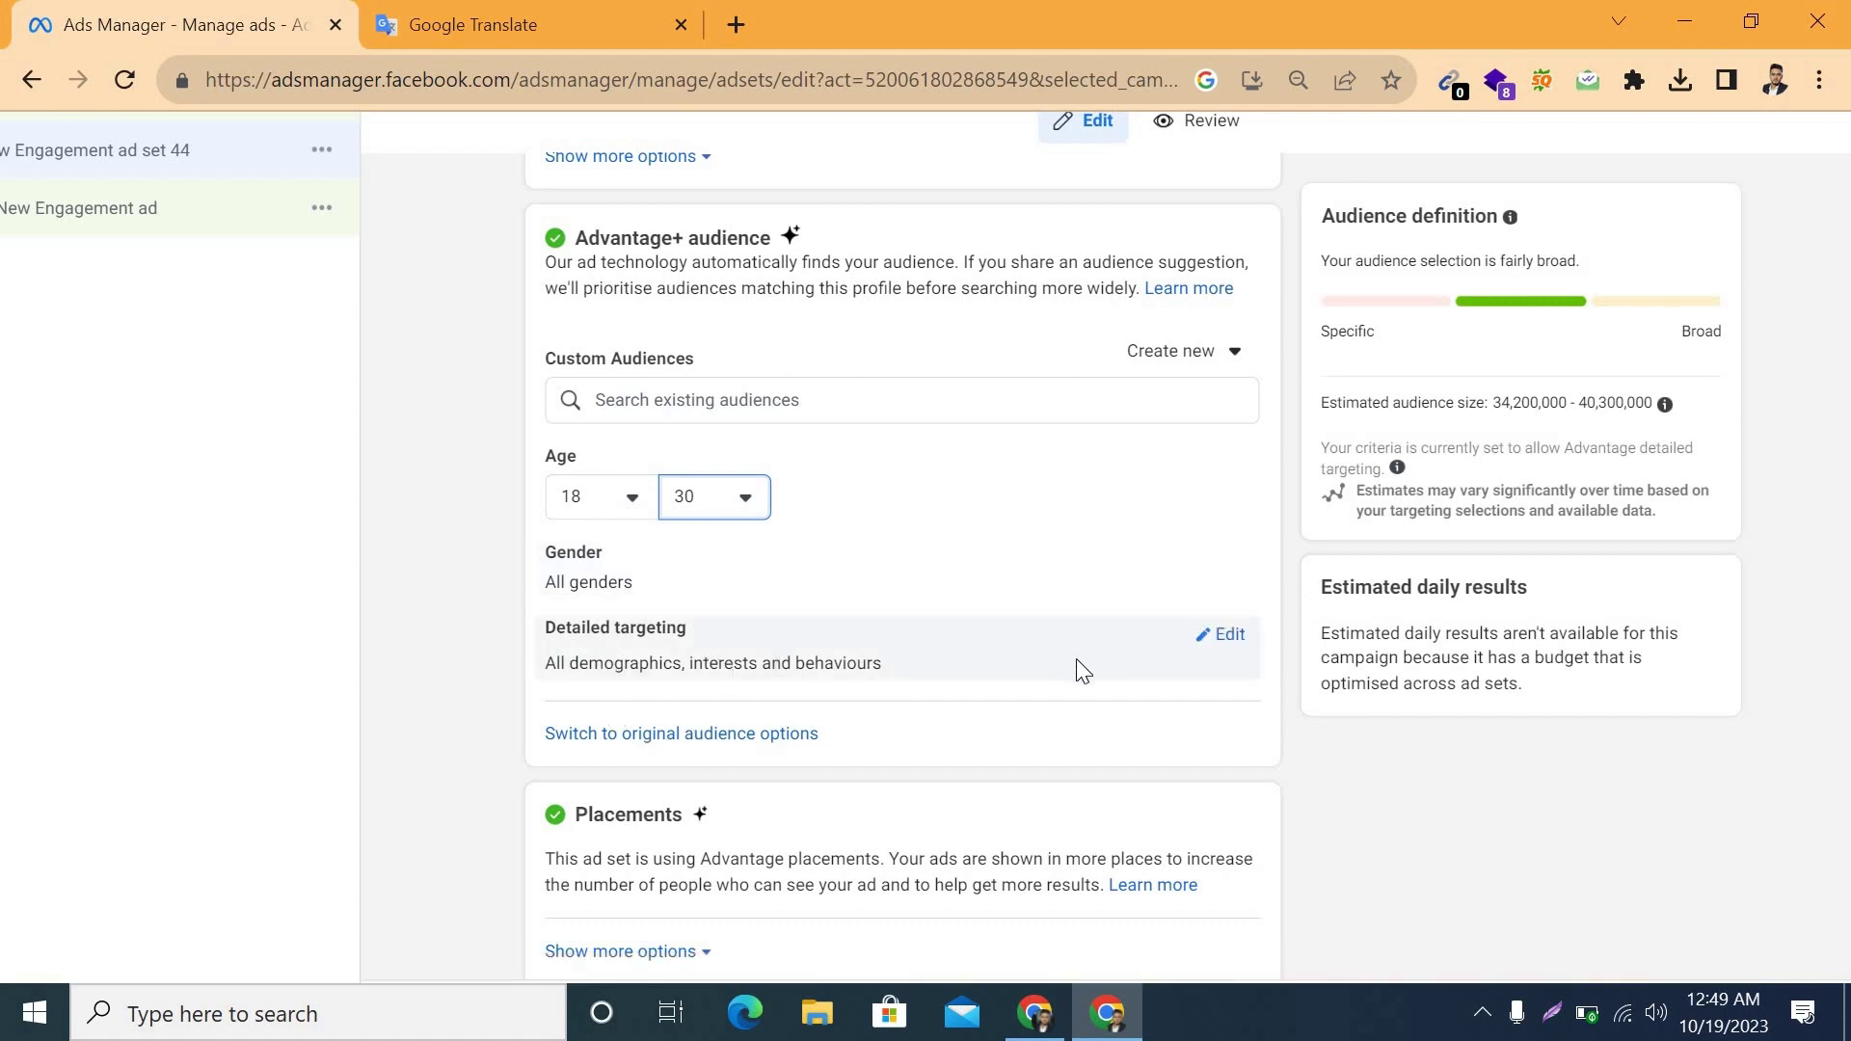
Expand the placement options to review the placement controls, and continue to the ad settings
scroll(826, 762, "down", 1)
key("ctrl+minus")
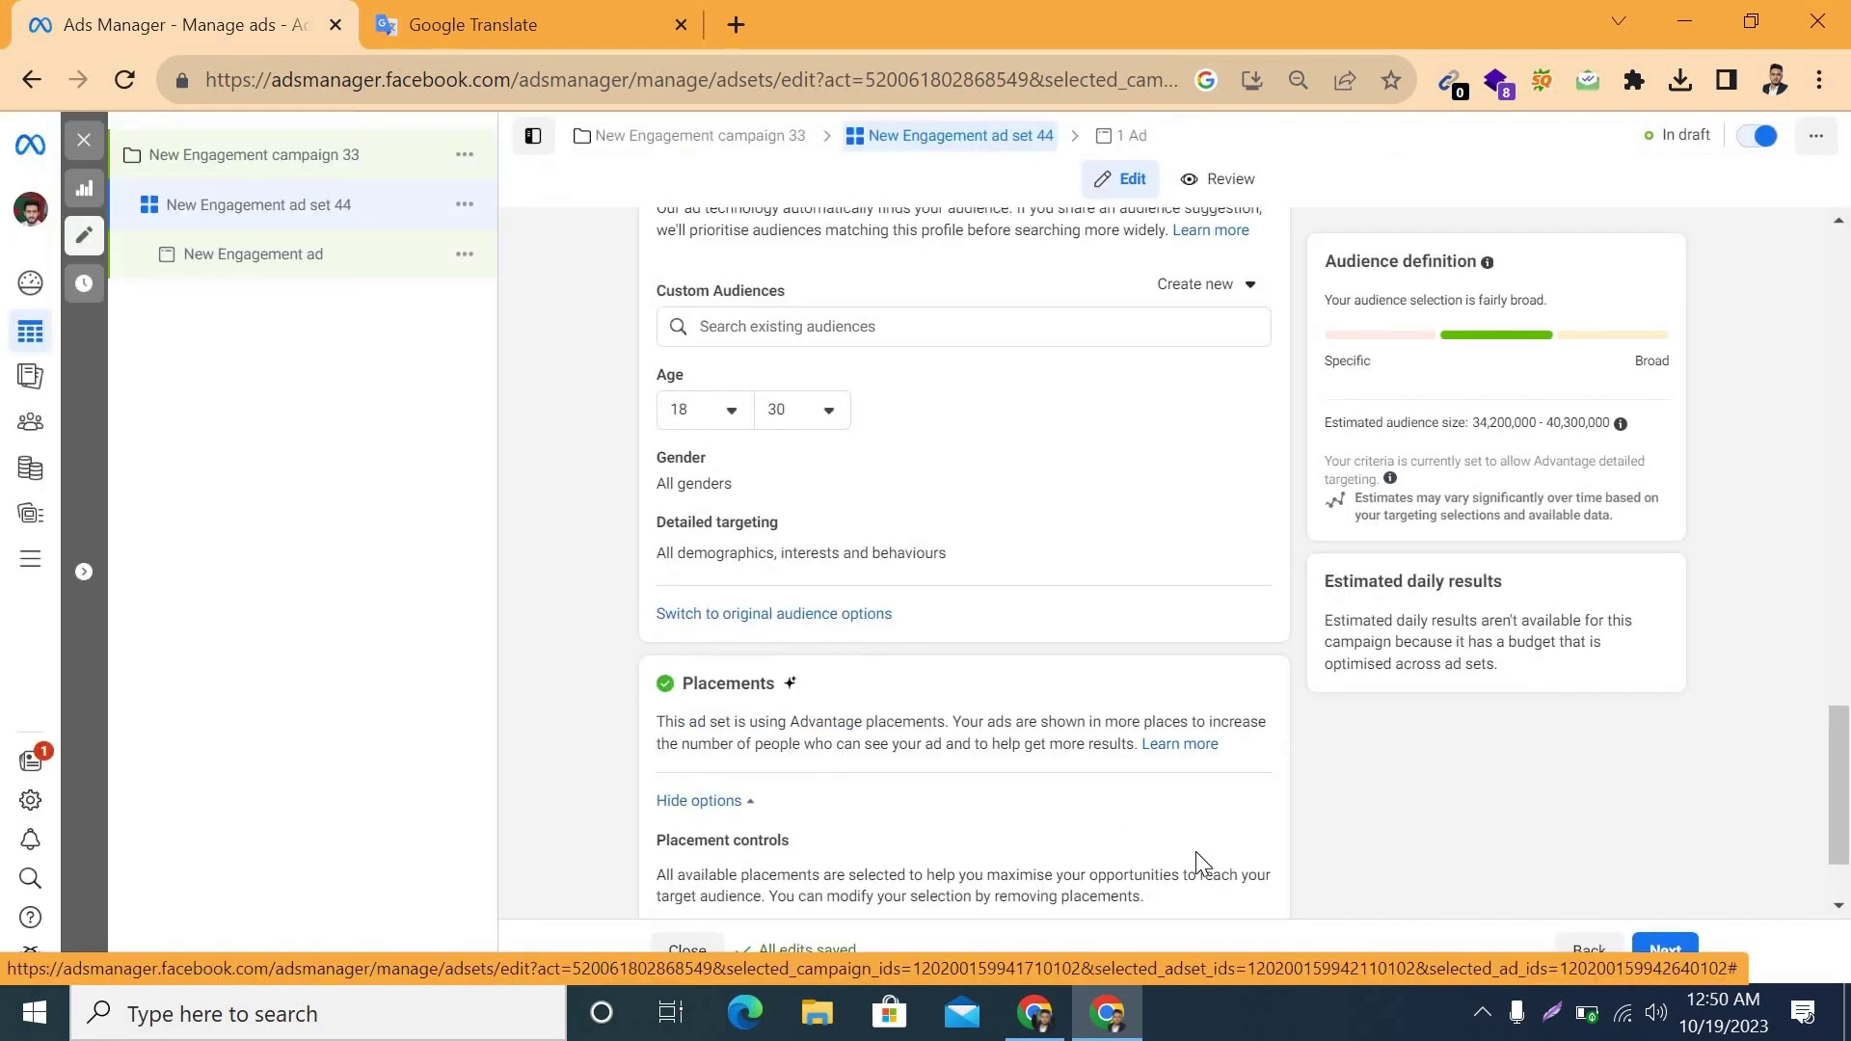
scroll(972, 695, "down", 2)
scroll(993, 732, "up", 3)
scroll(858, 725, "down", 3)
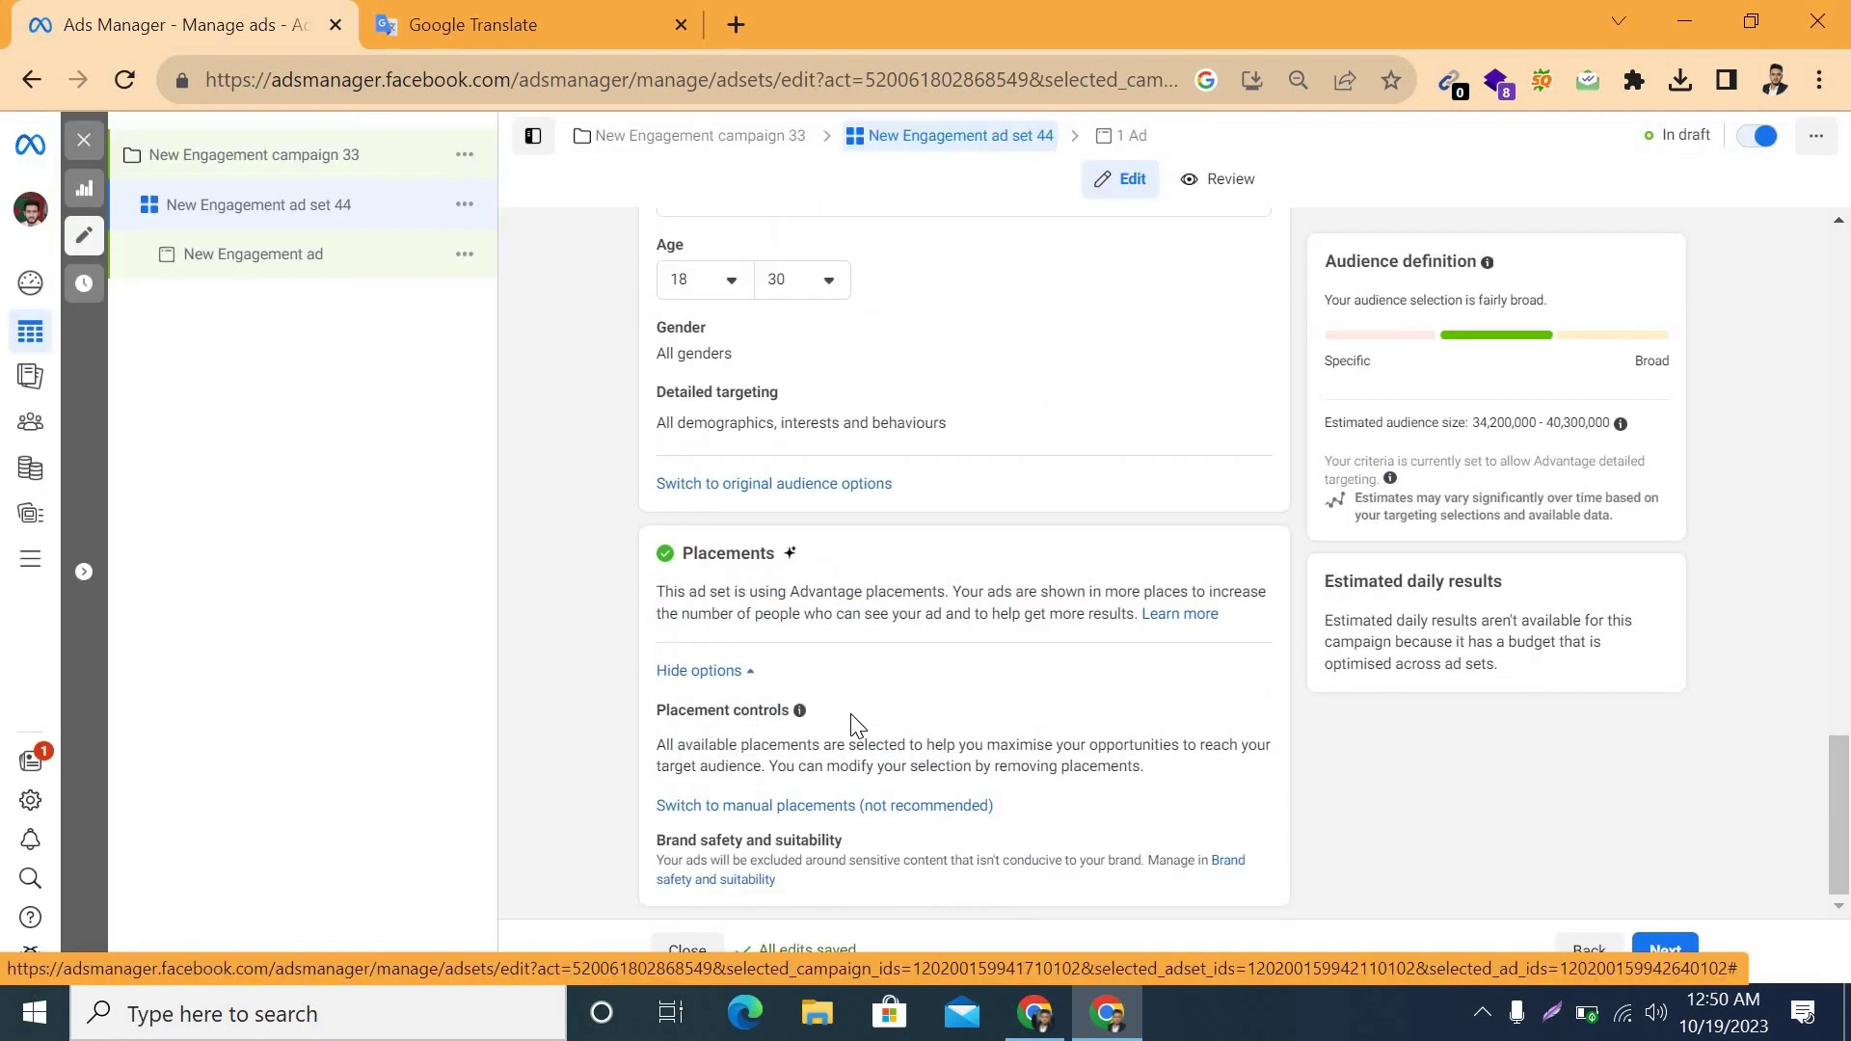
key("ctrl+plus")
key("ctrl+minus")
left_click(1672, 937)
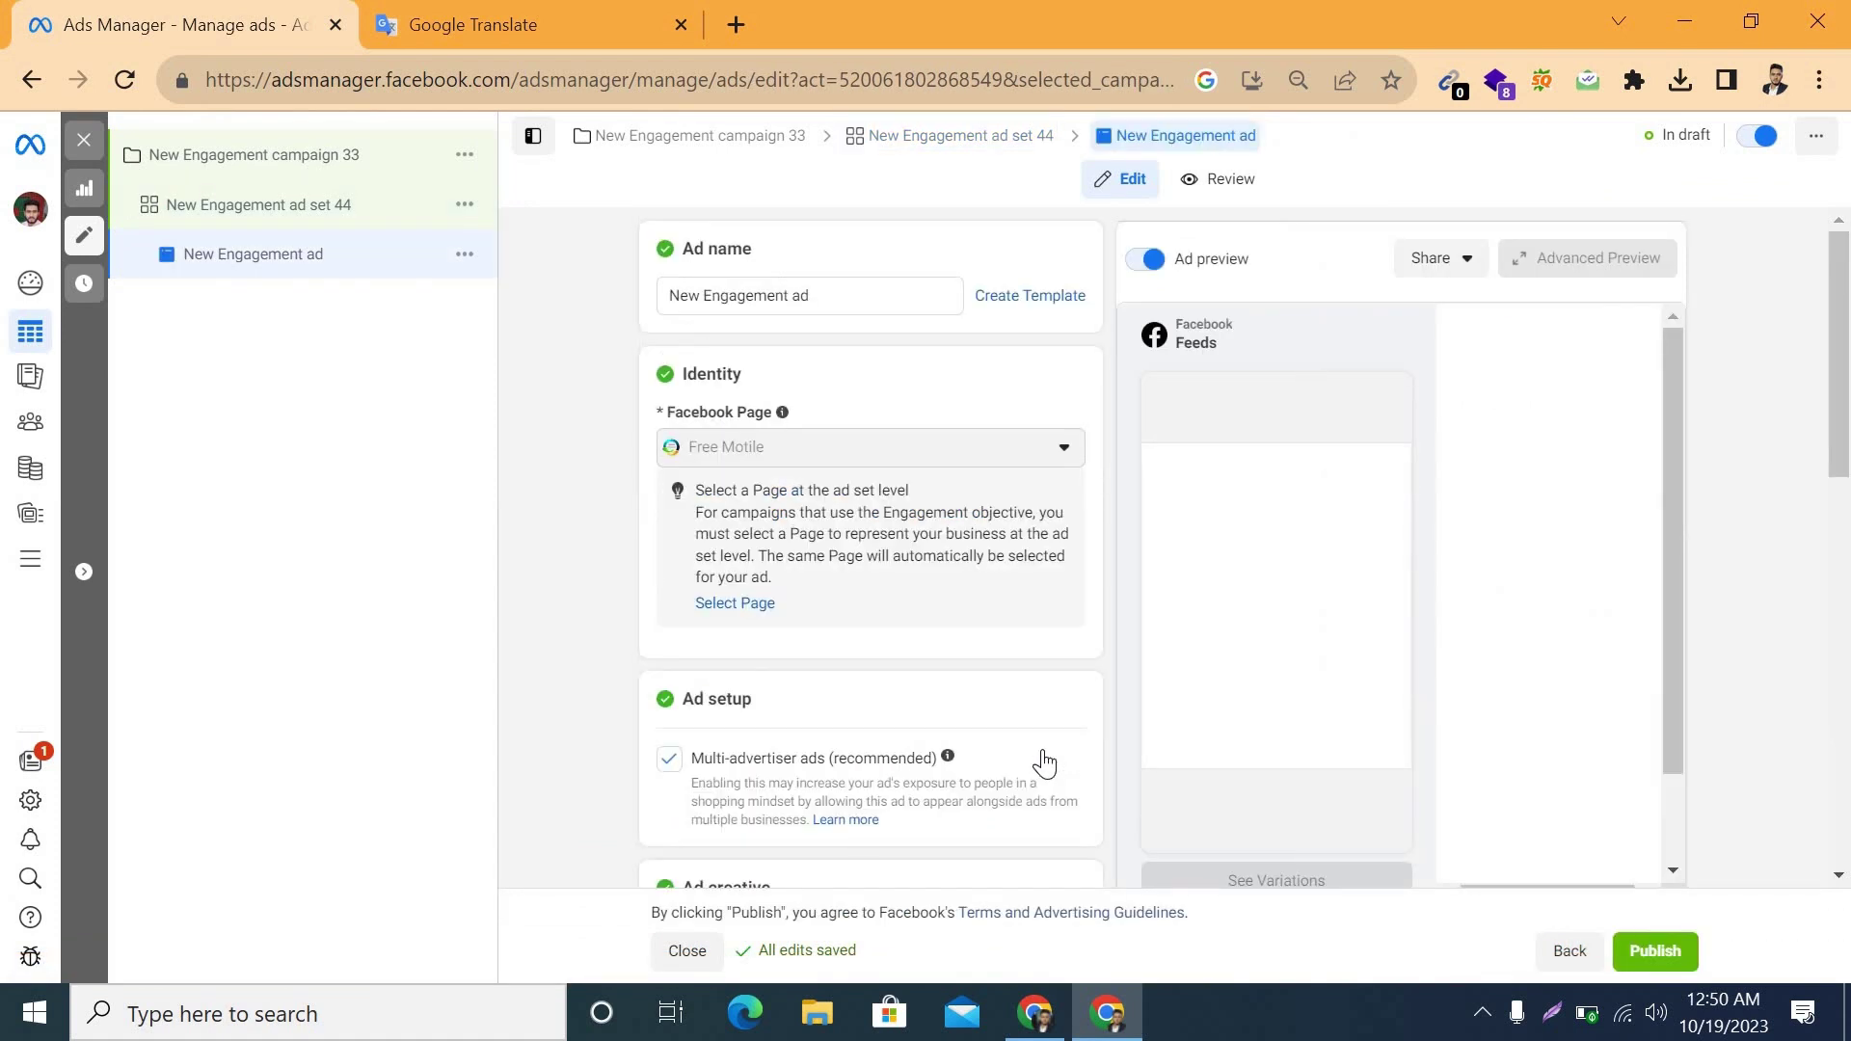
Review the ad's identity and setup settings, and start adding an image to the ad creative
key("ctrl+plus")
key("ctrl+plus")
key("ctrl+plus")
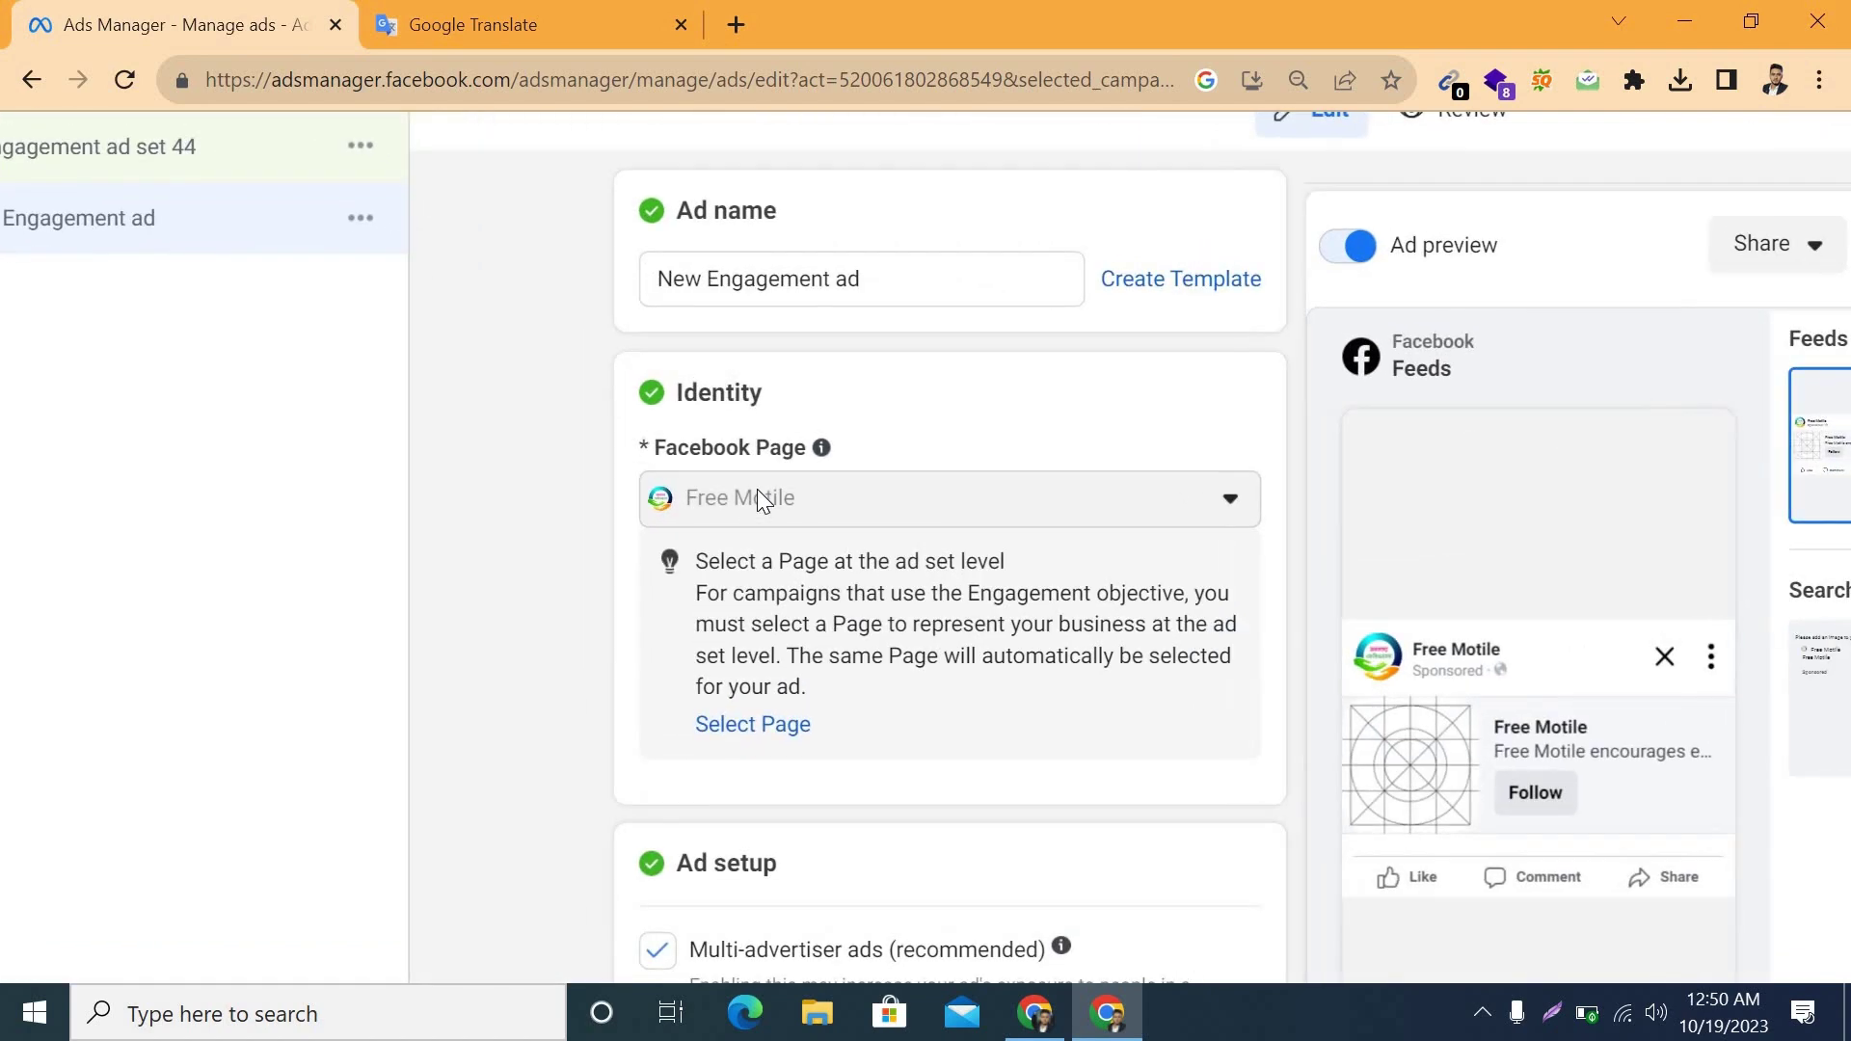
scroll(776, 506, "down", 2)
key("ctrl+minus")
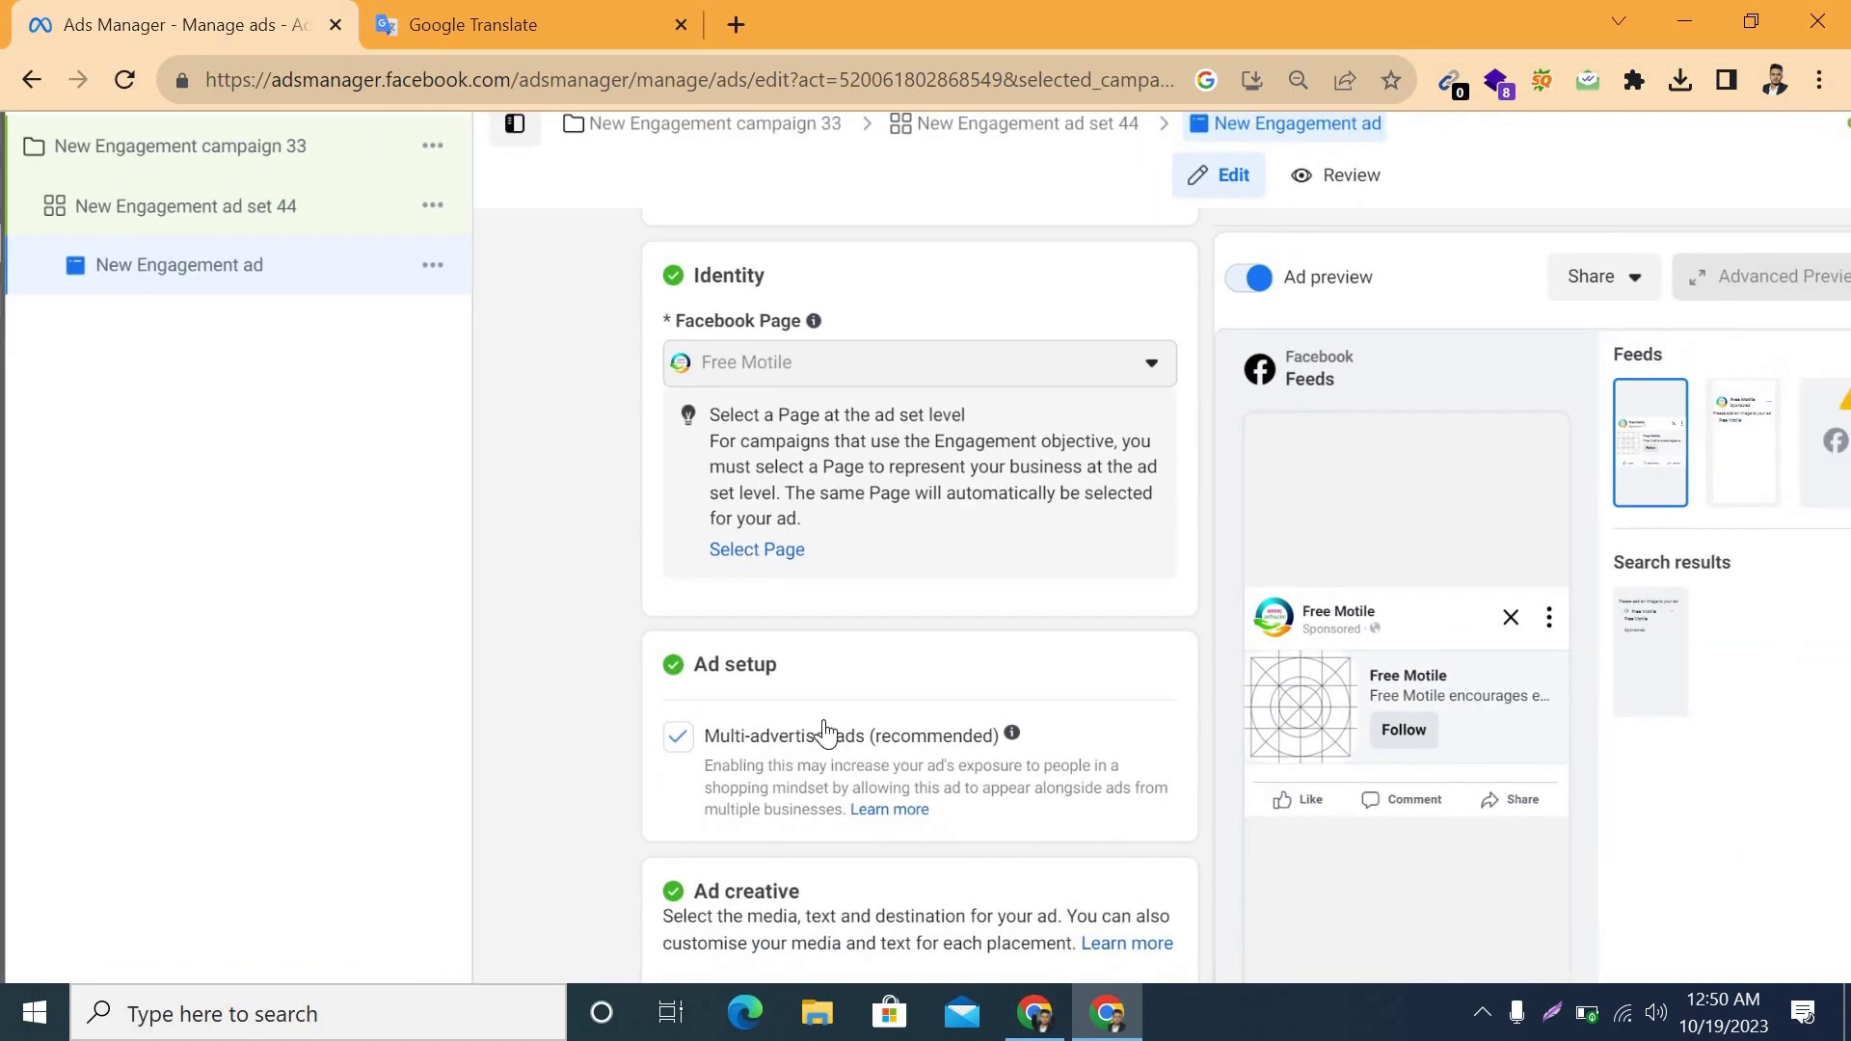
scroll(806, 674, "down", 2)
scroll(790, 737, "down", 2)
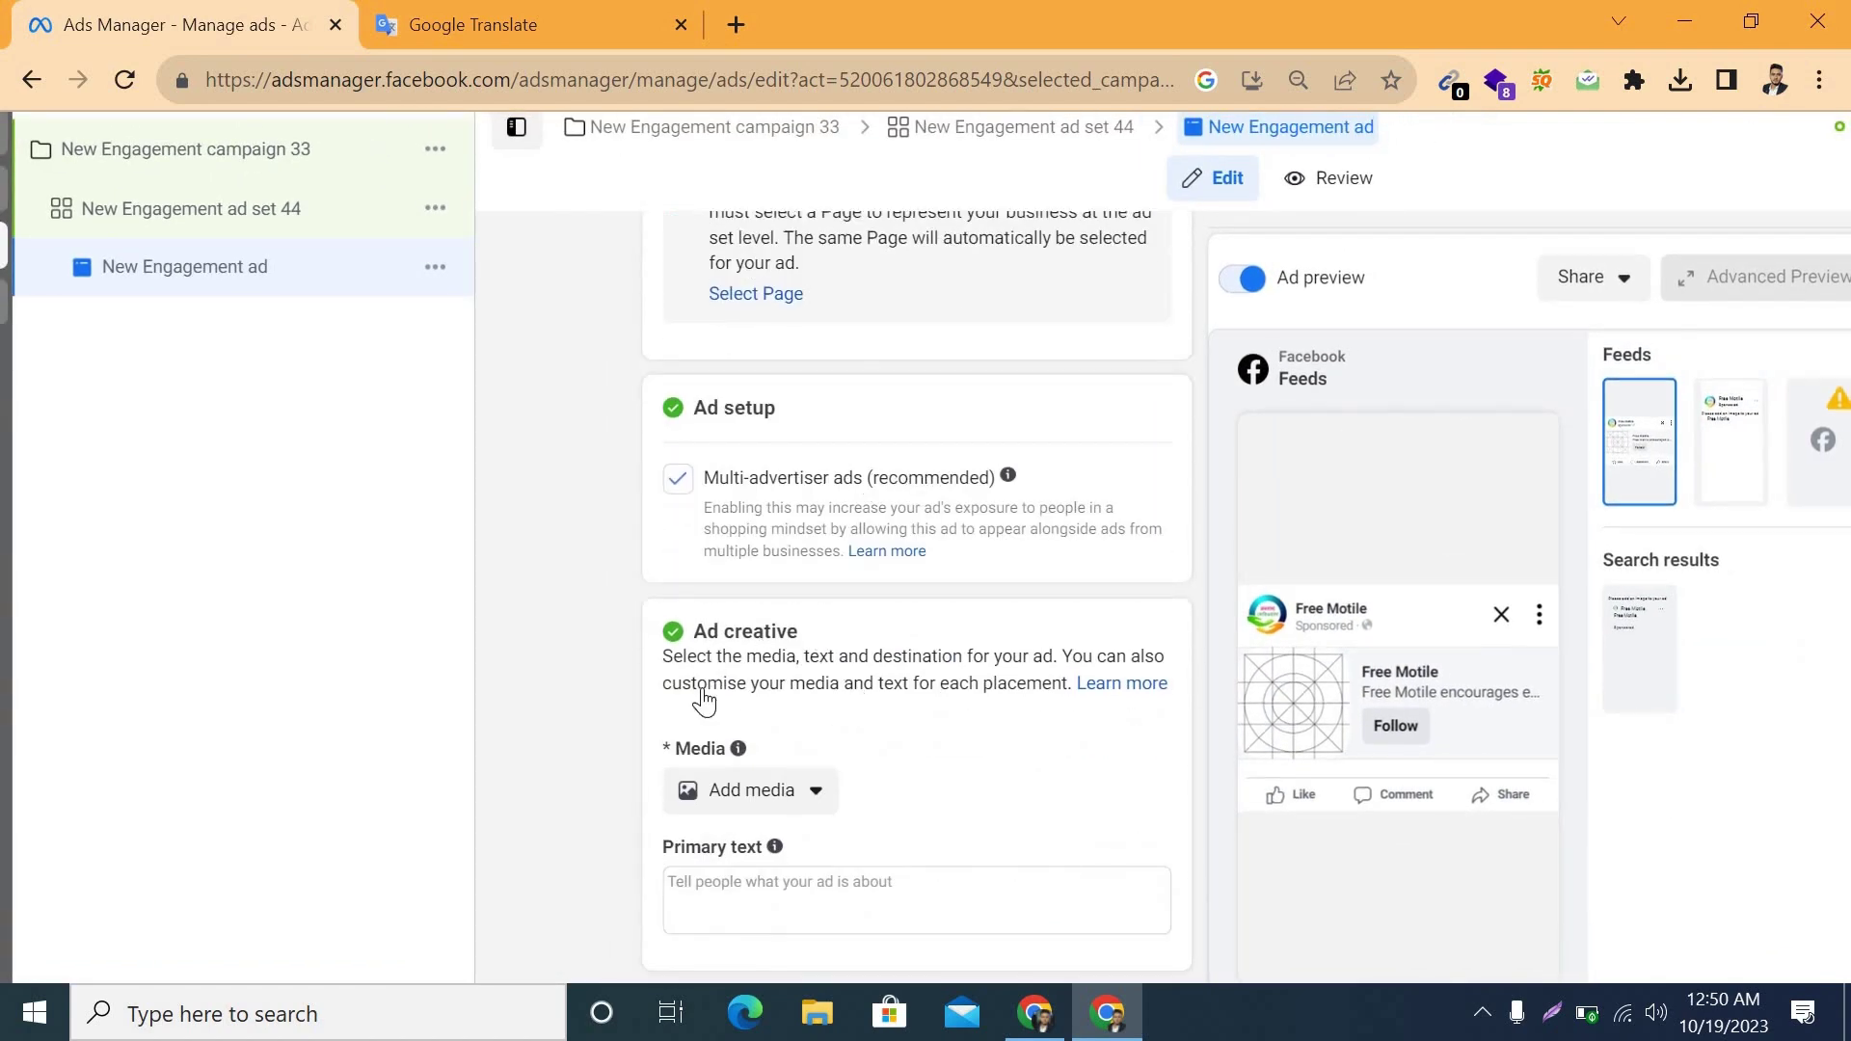
left_click(815, 686)
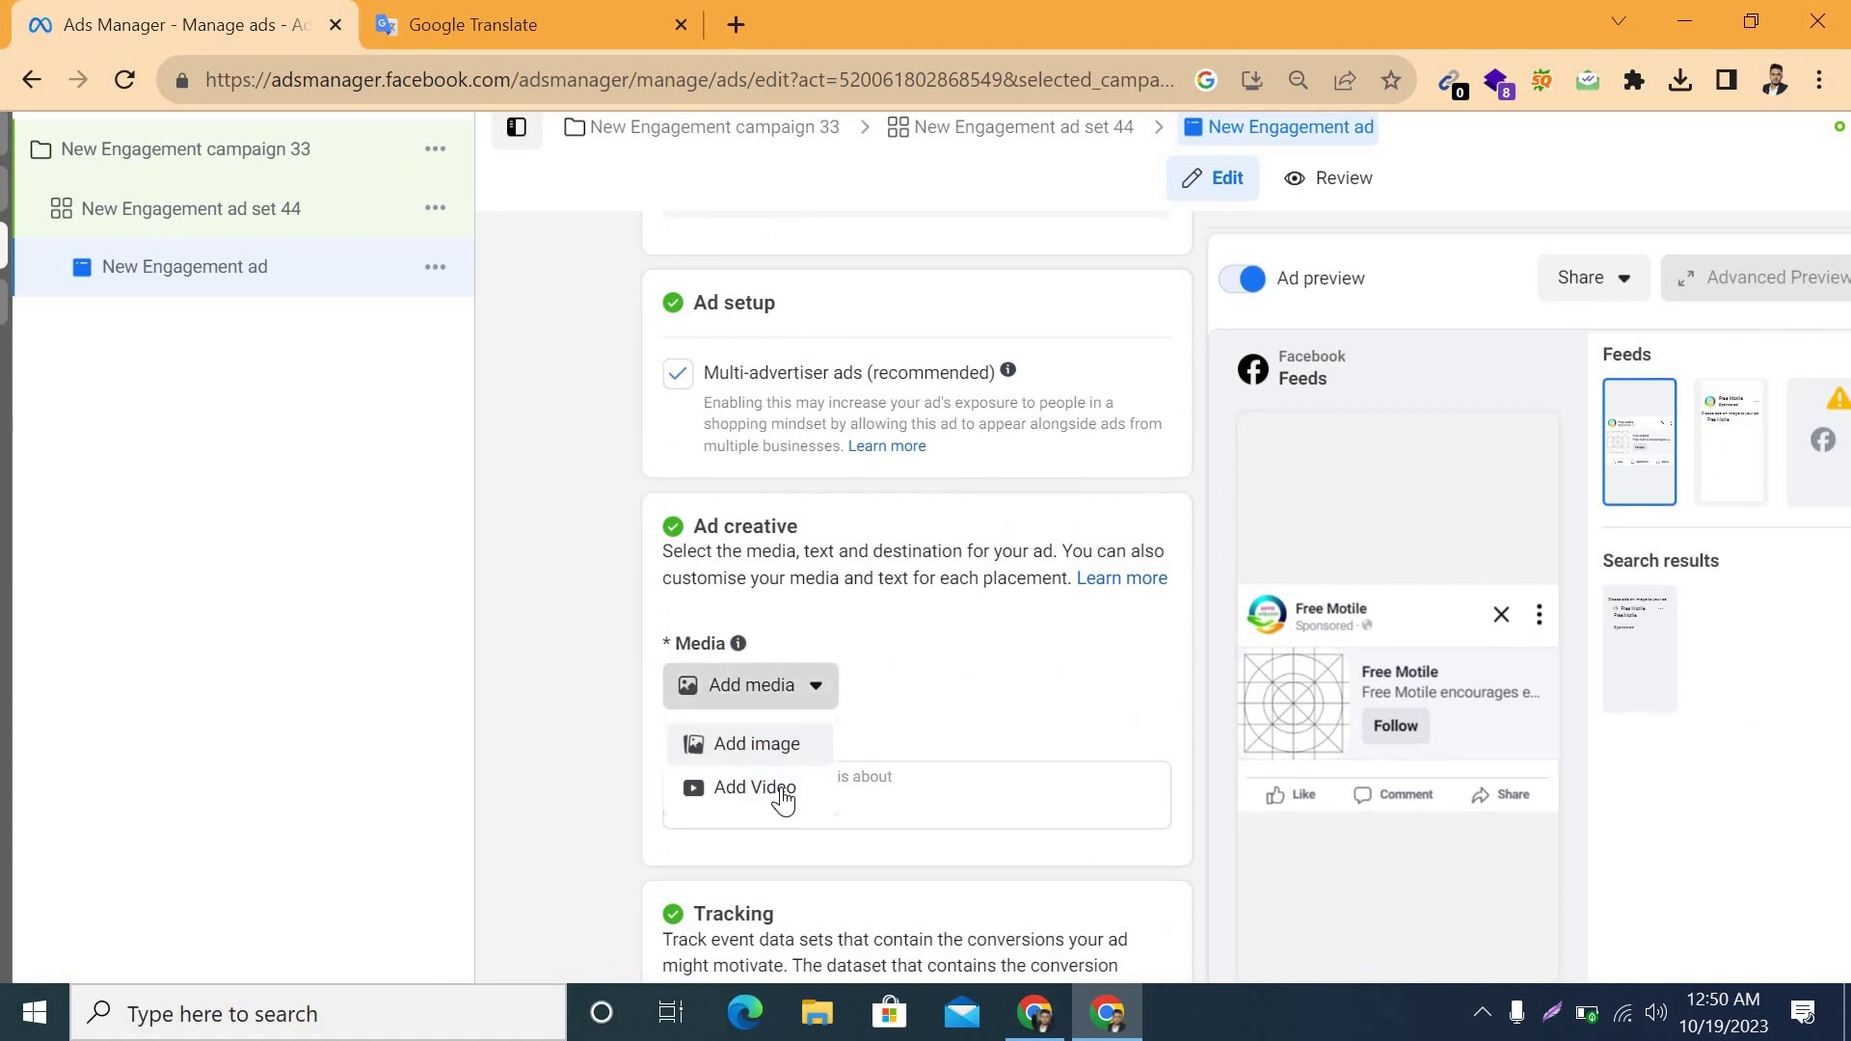
left_click(755, 744)
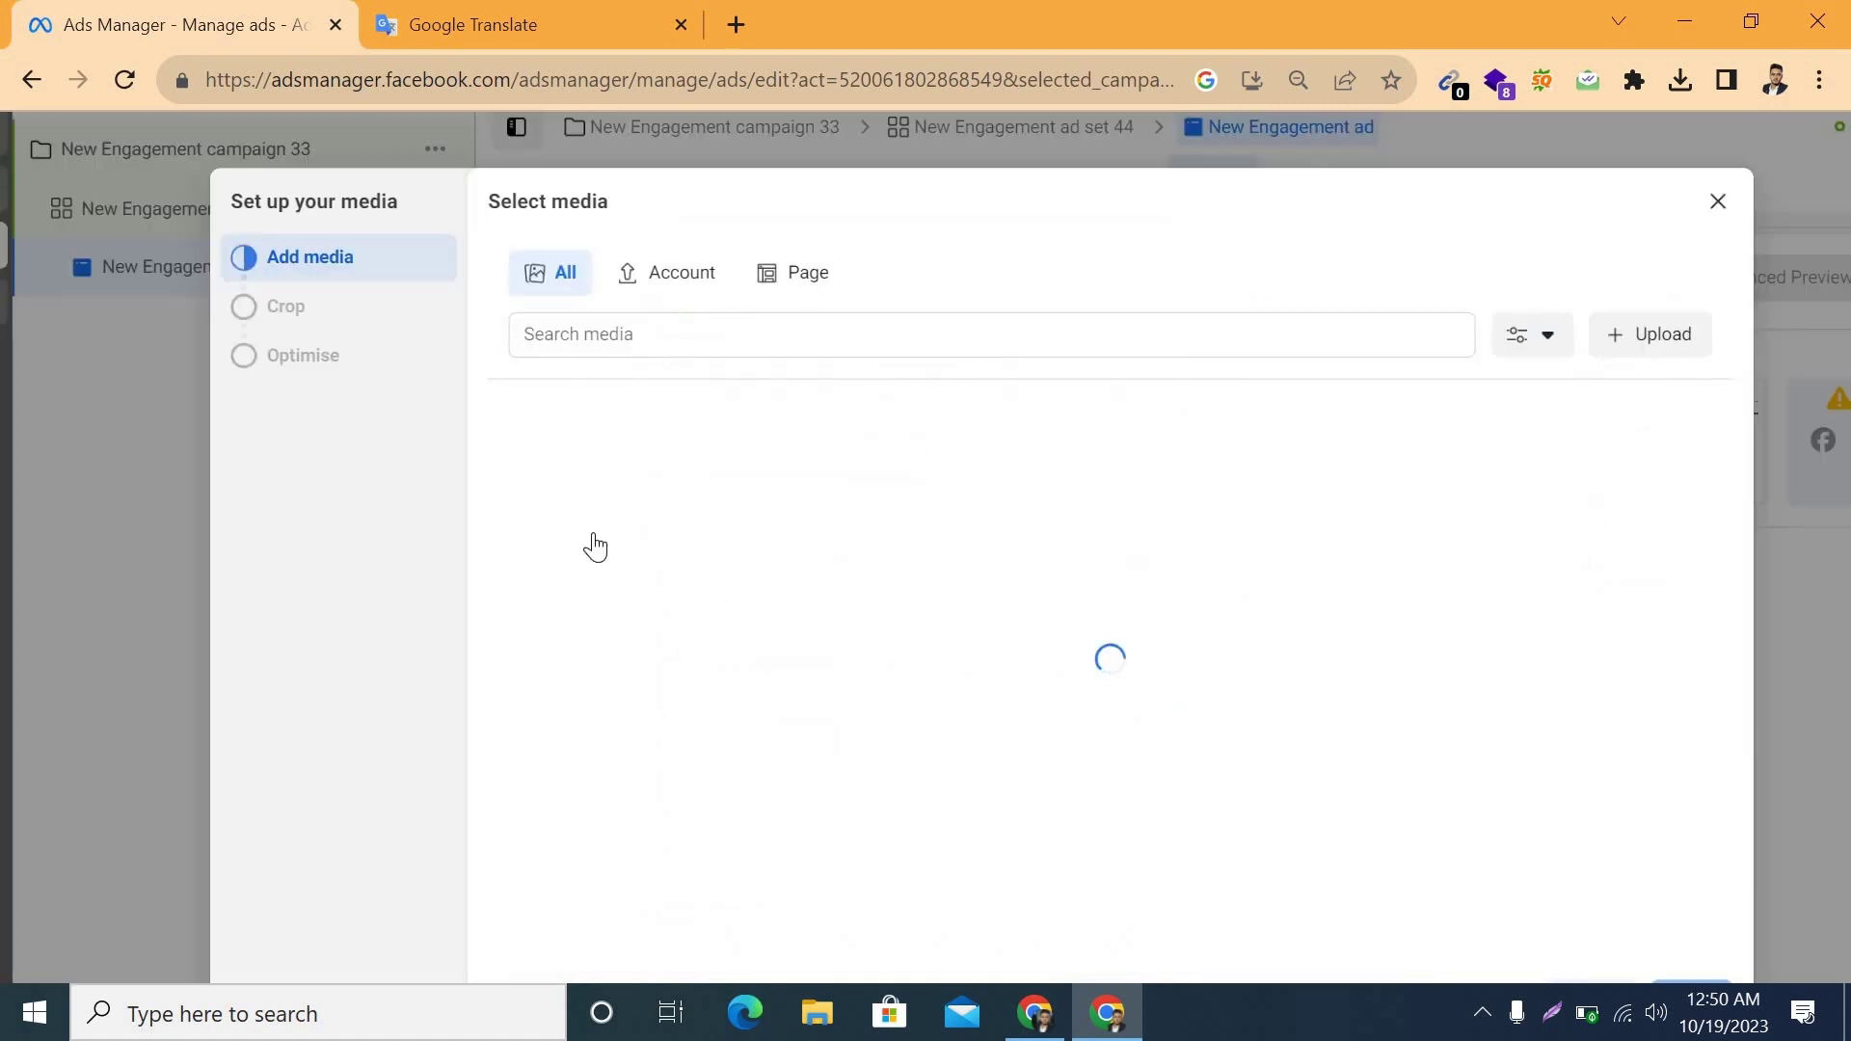
Upload the image "Page লাইক দিয়ে আমাদের সাথেই থাকুন" from Downloads to the account media and apply it to the ad
left_click(668, 283)
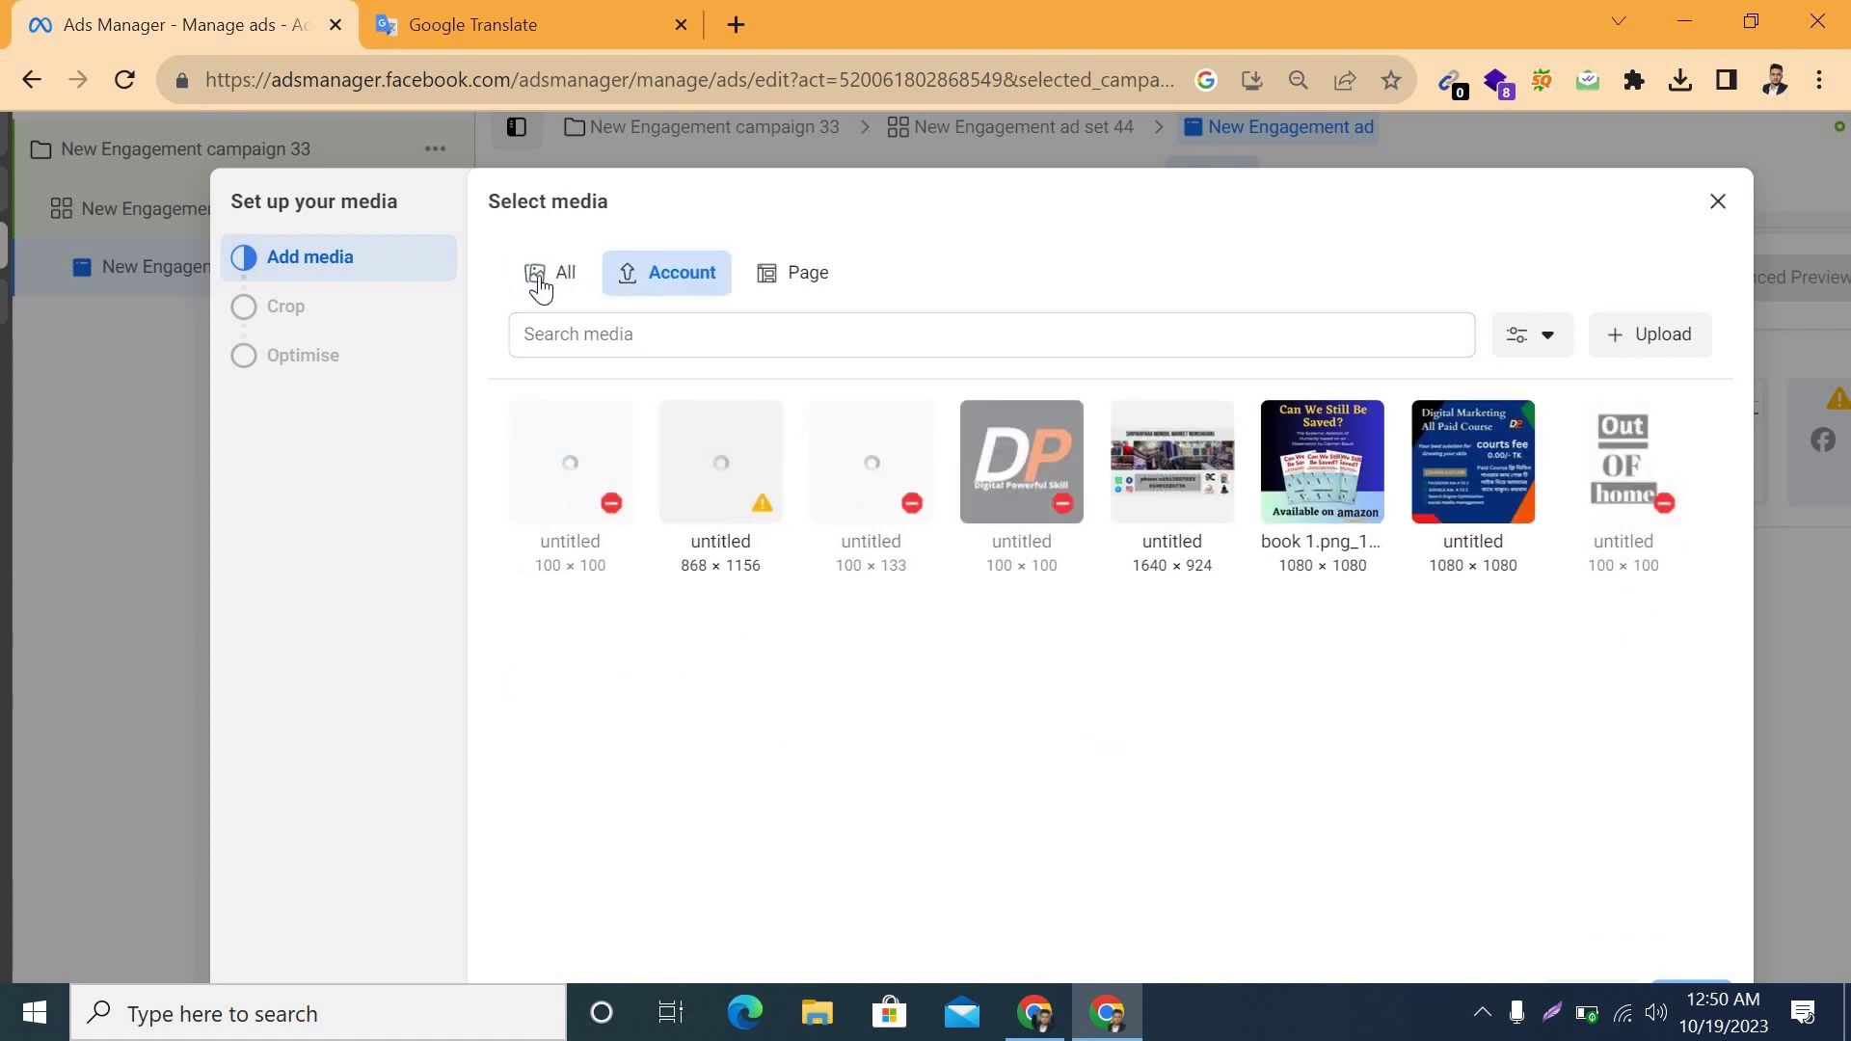
left_click(1636, 337)
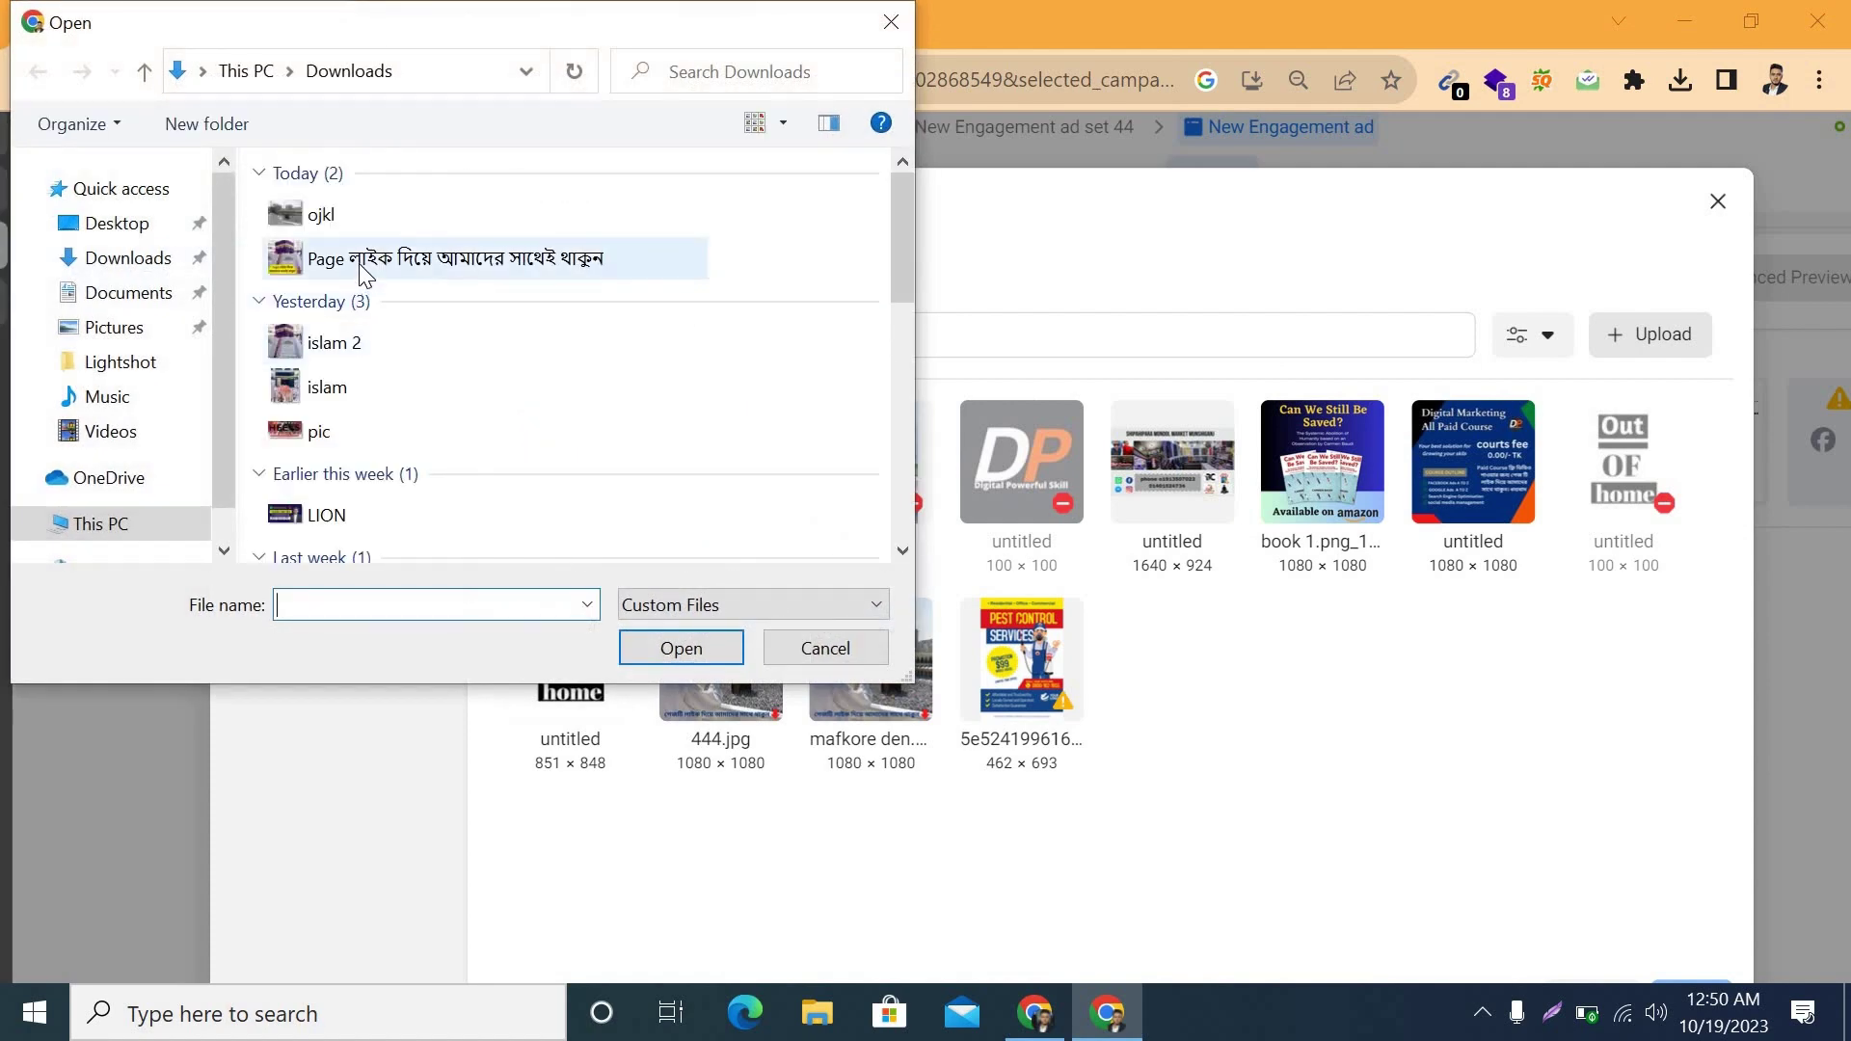
left_click(364, 265)
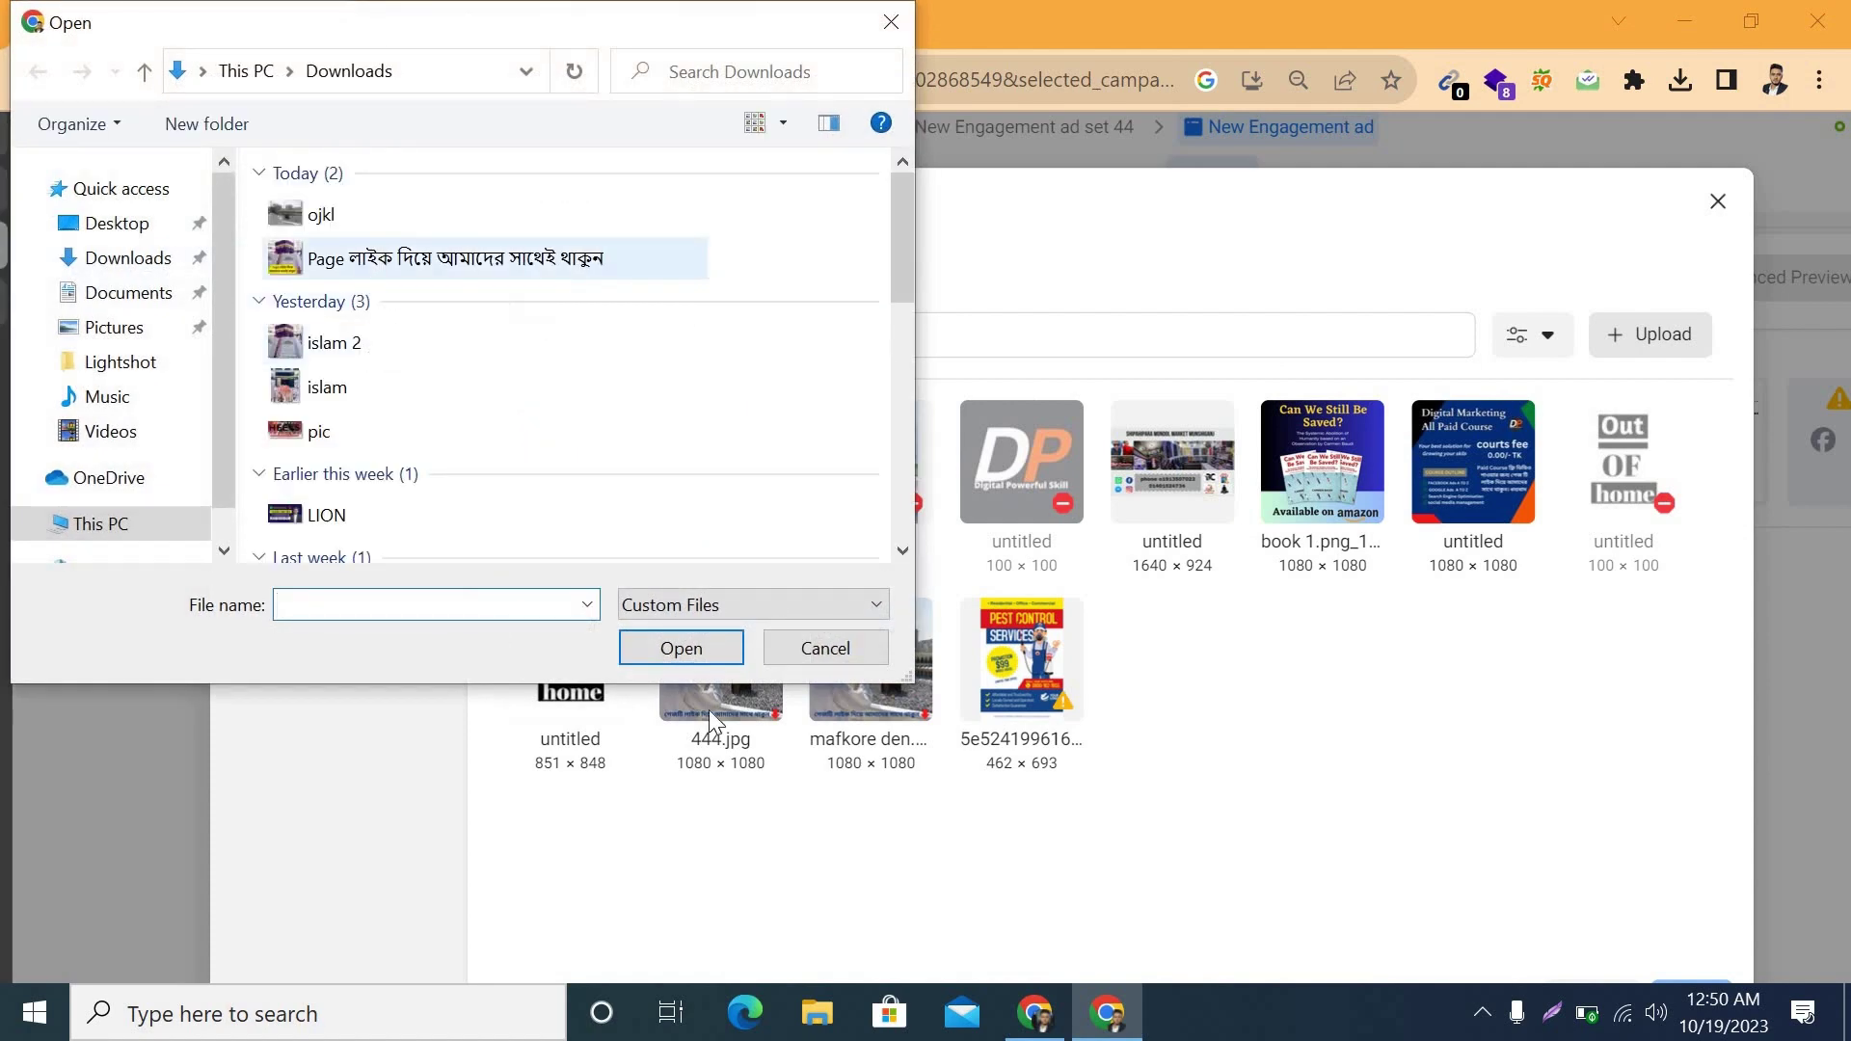
left_click(710, 644)
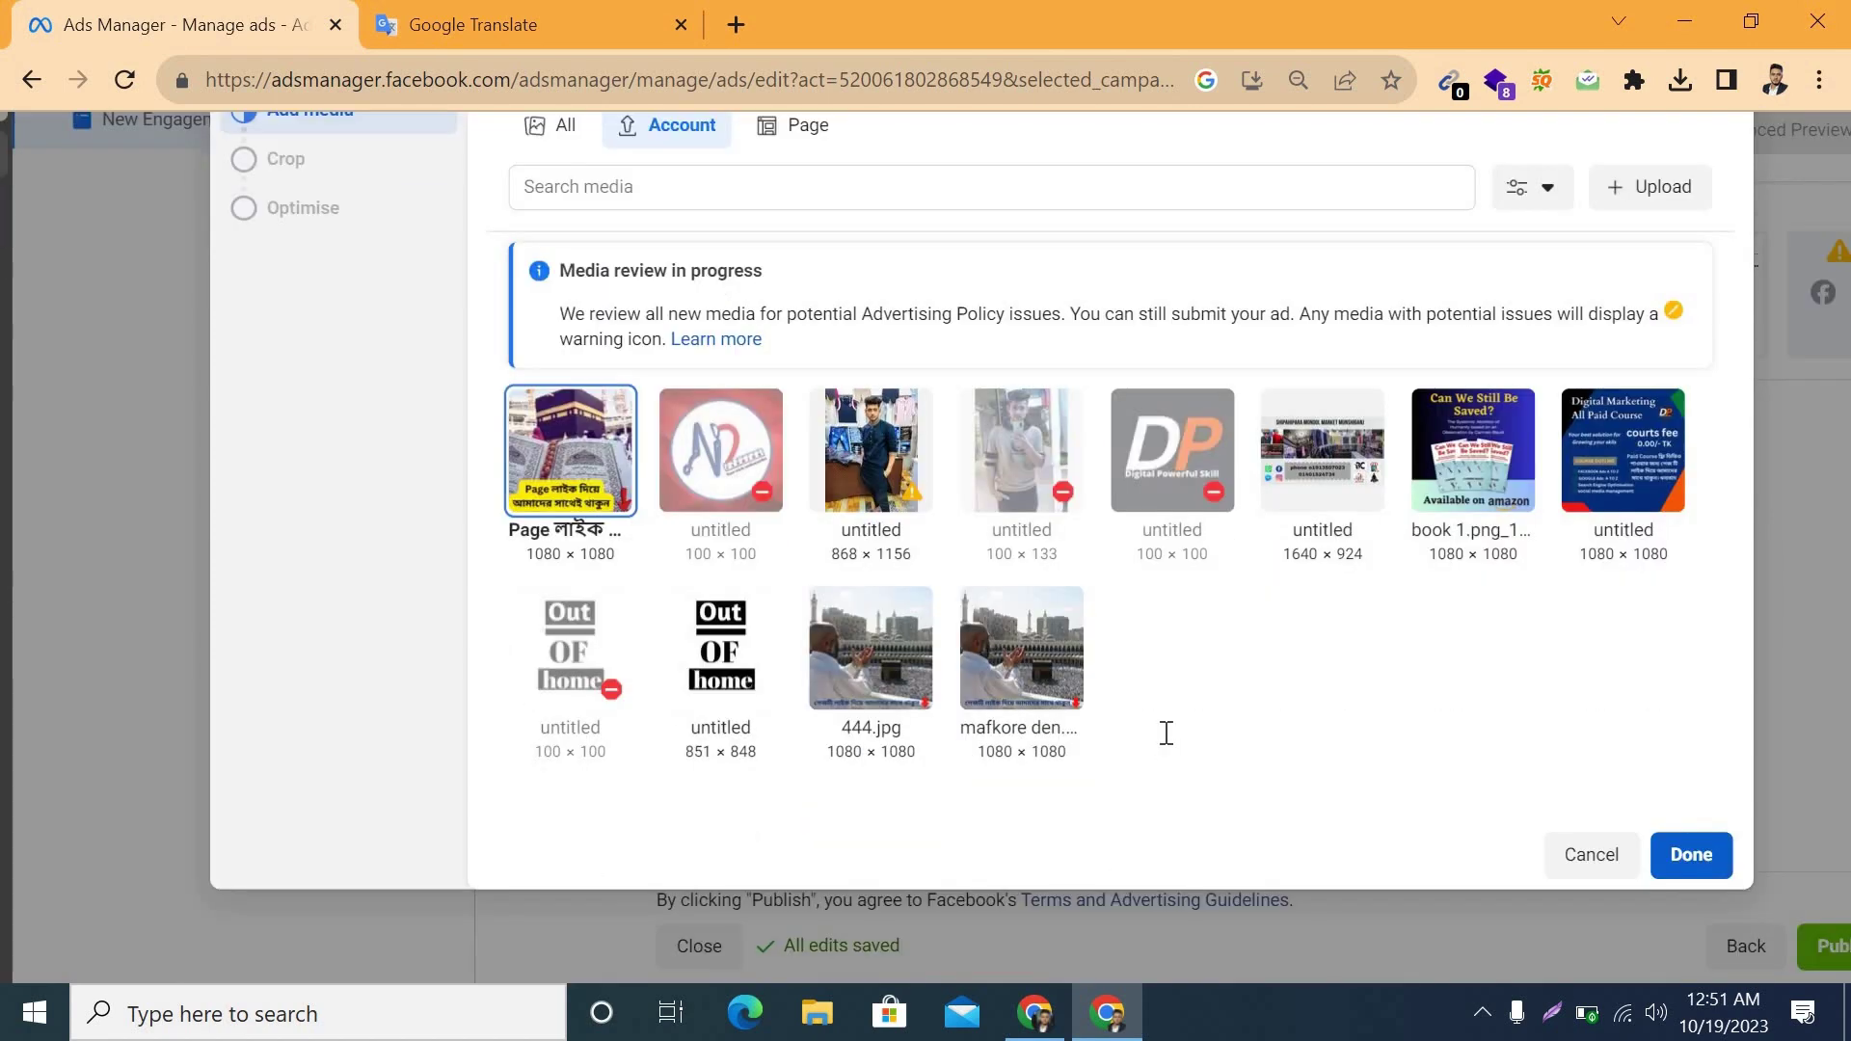
key("Return")
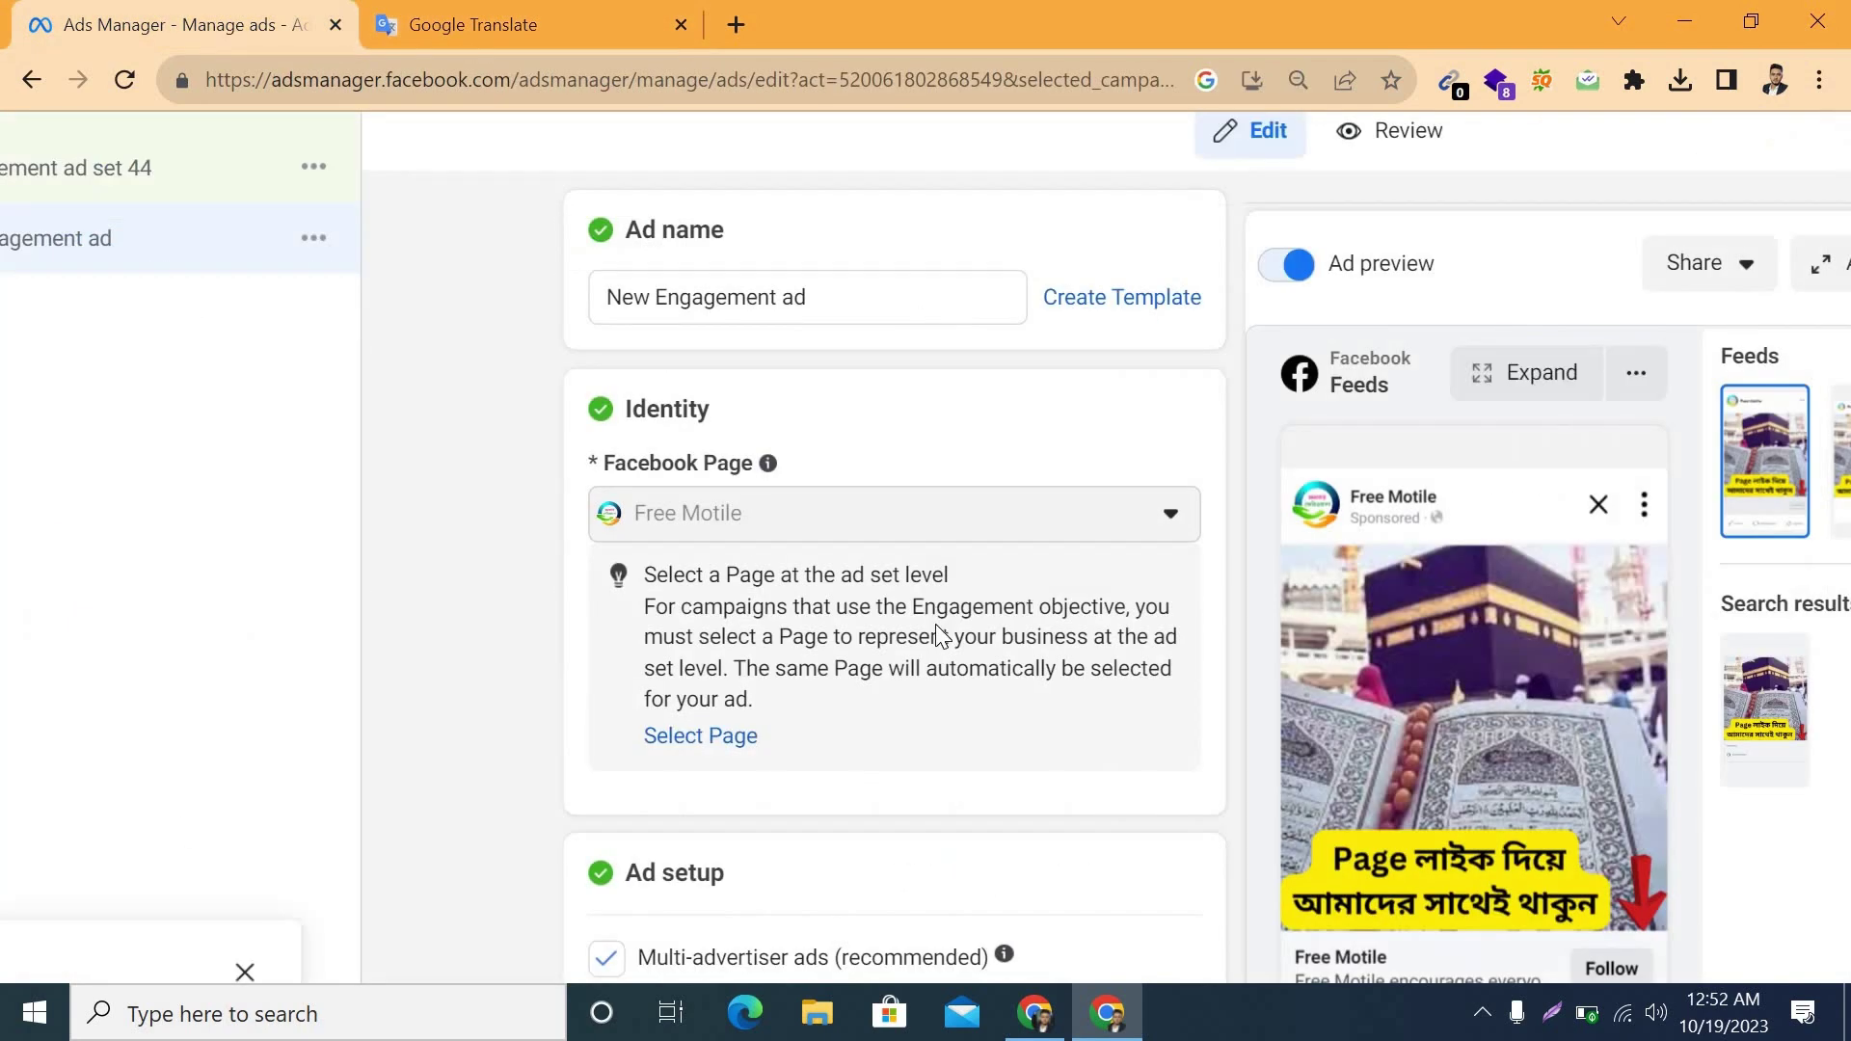
Enter the ad's primary text "আল্লাহ তাআলা আমাদের সবাইকে হজ করার তৌফিক দান করুক আমিন"
scroll(914, 644, "down", 3)
scroll(914, 645, "down", 3)
scroll(917, 649, "down", 4)
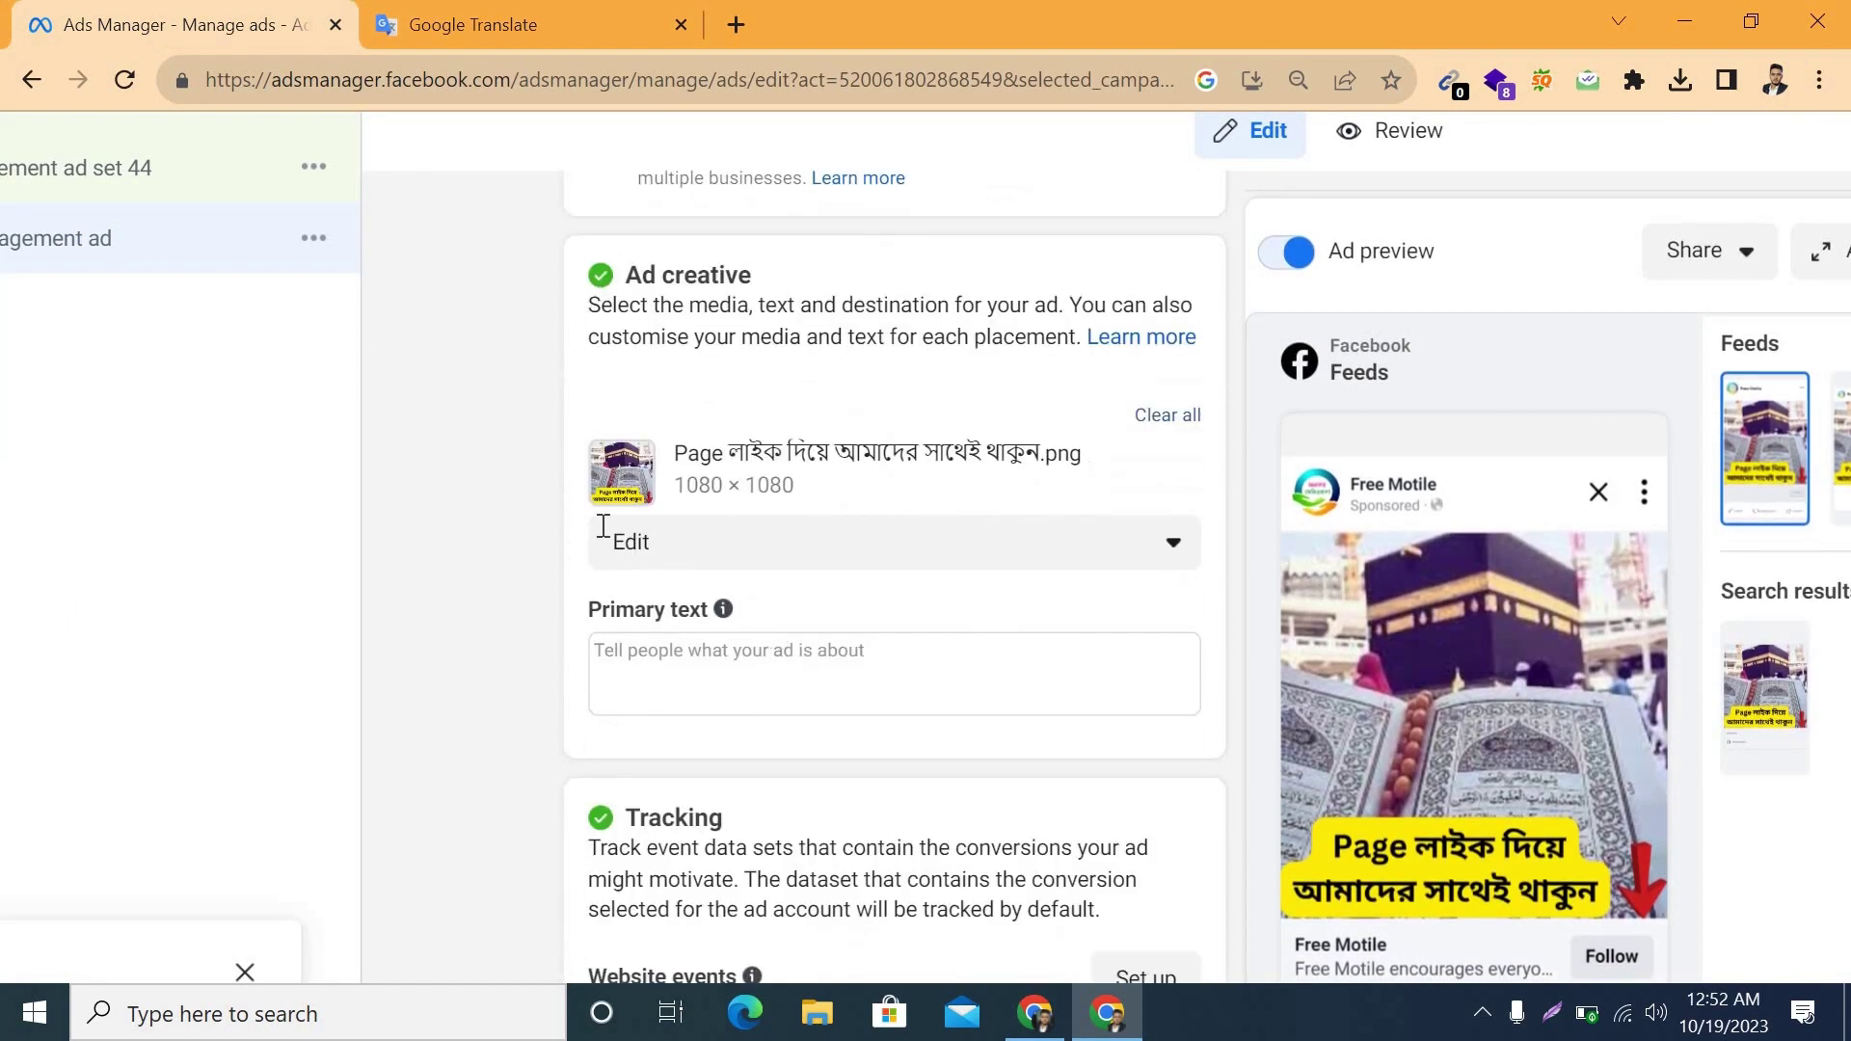
left_click(626, 516)
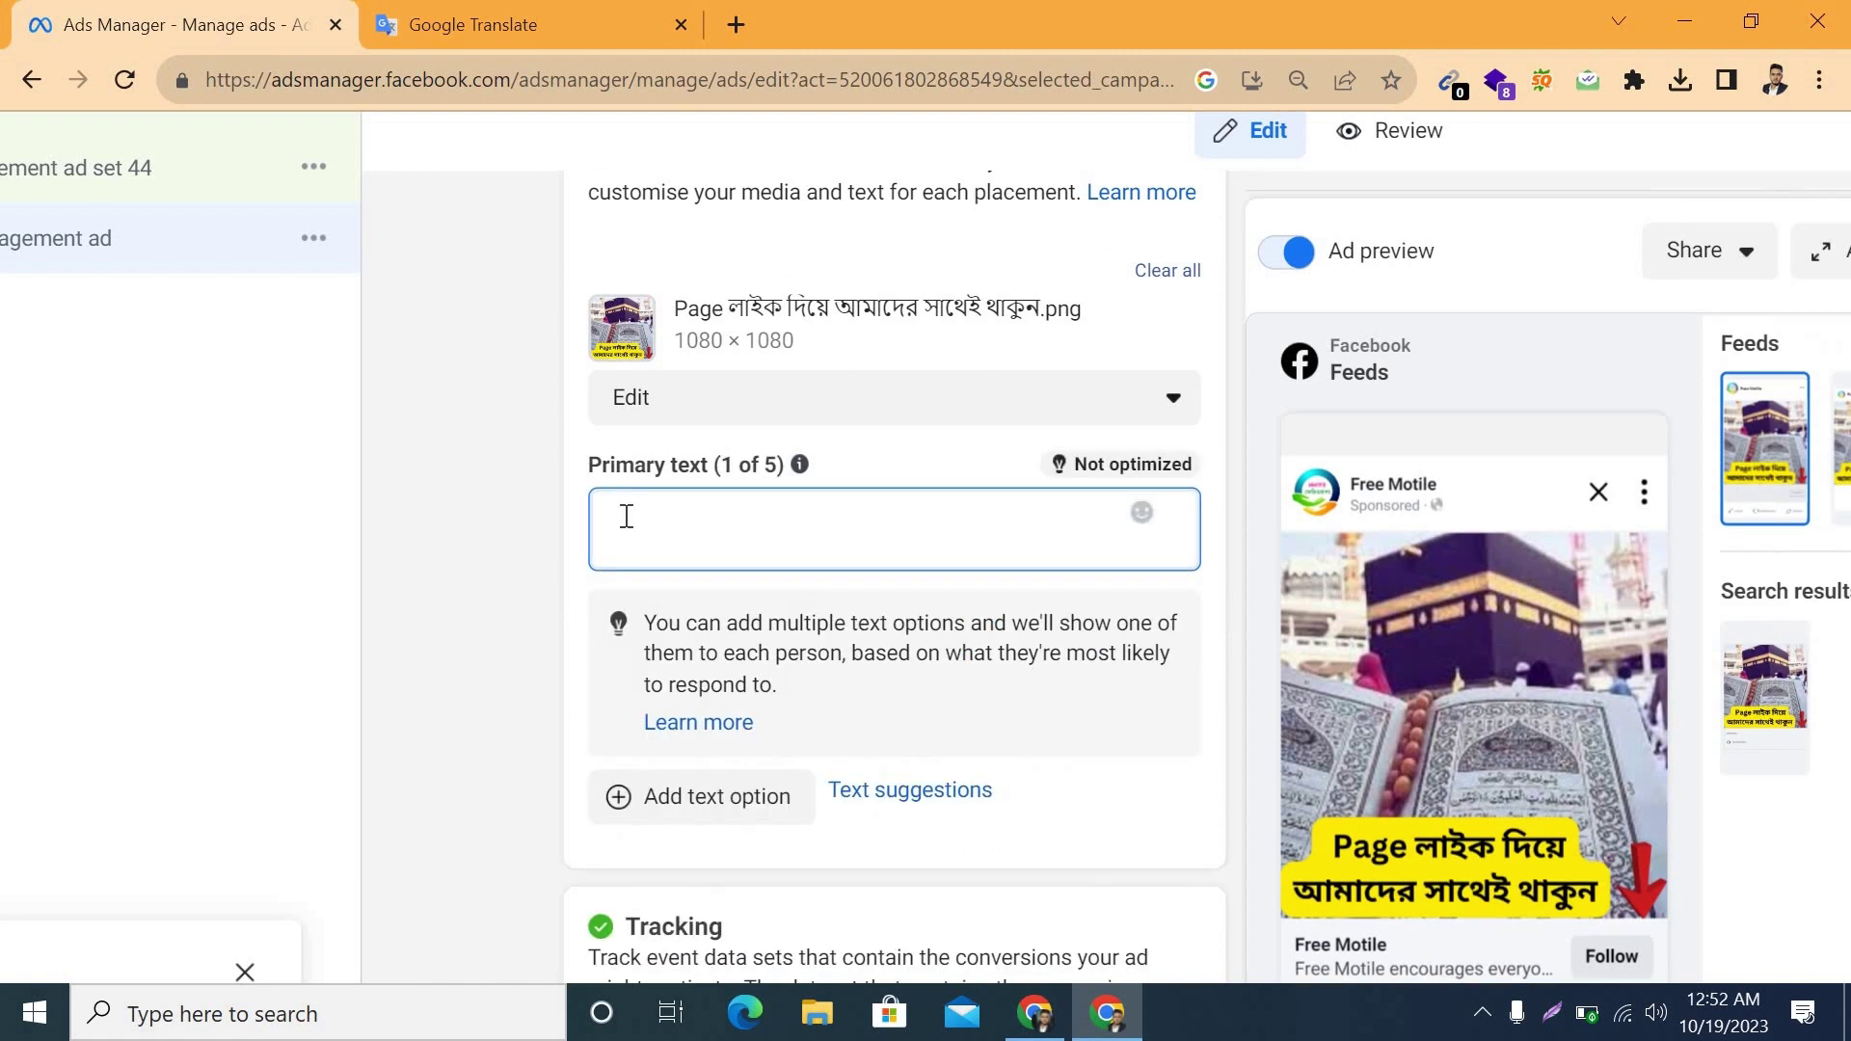
type("আল্লাহ তাআলা আমাদের সবাইকে হজ করার তৌফিক দান করুক আমিন")
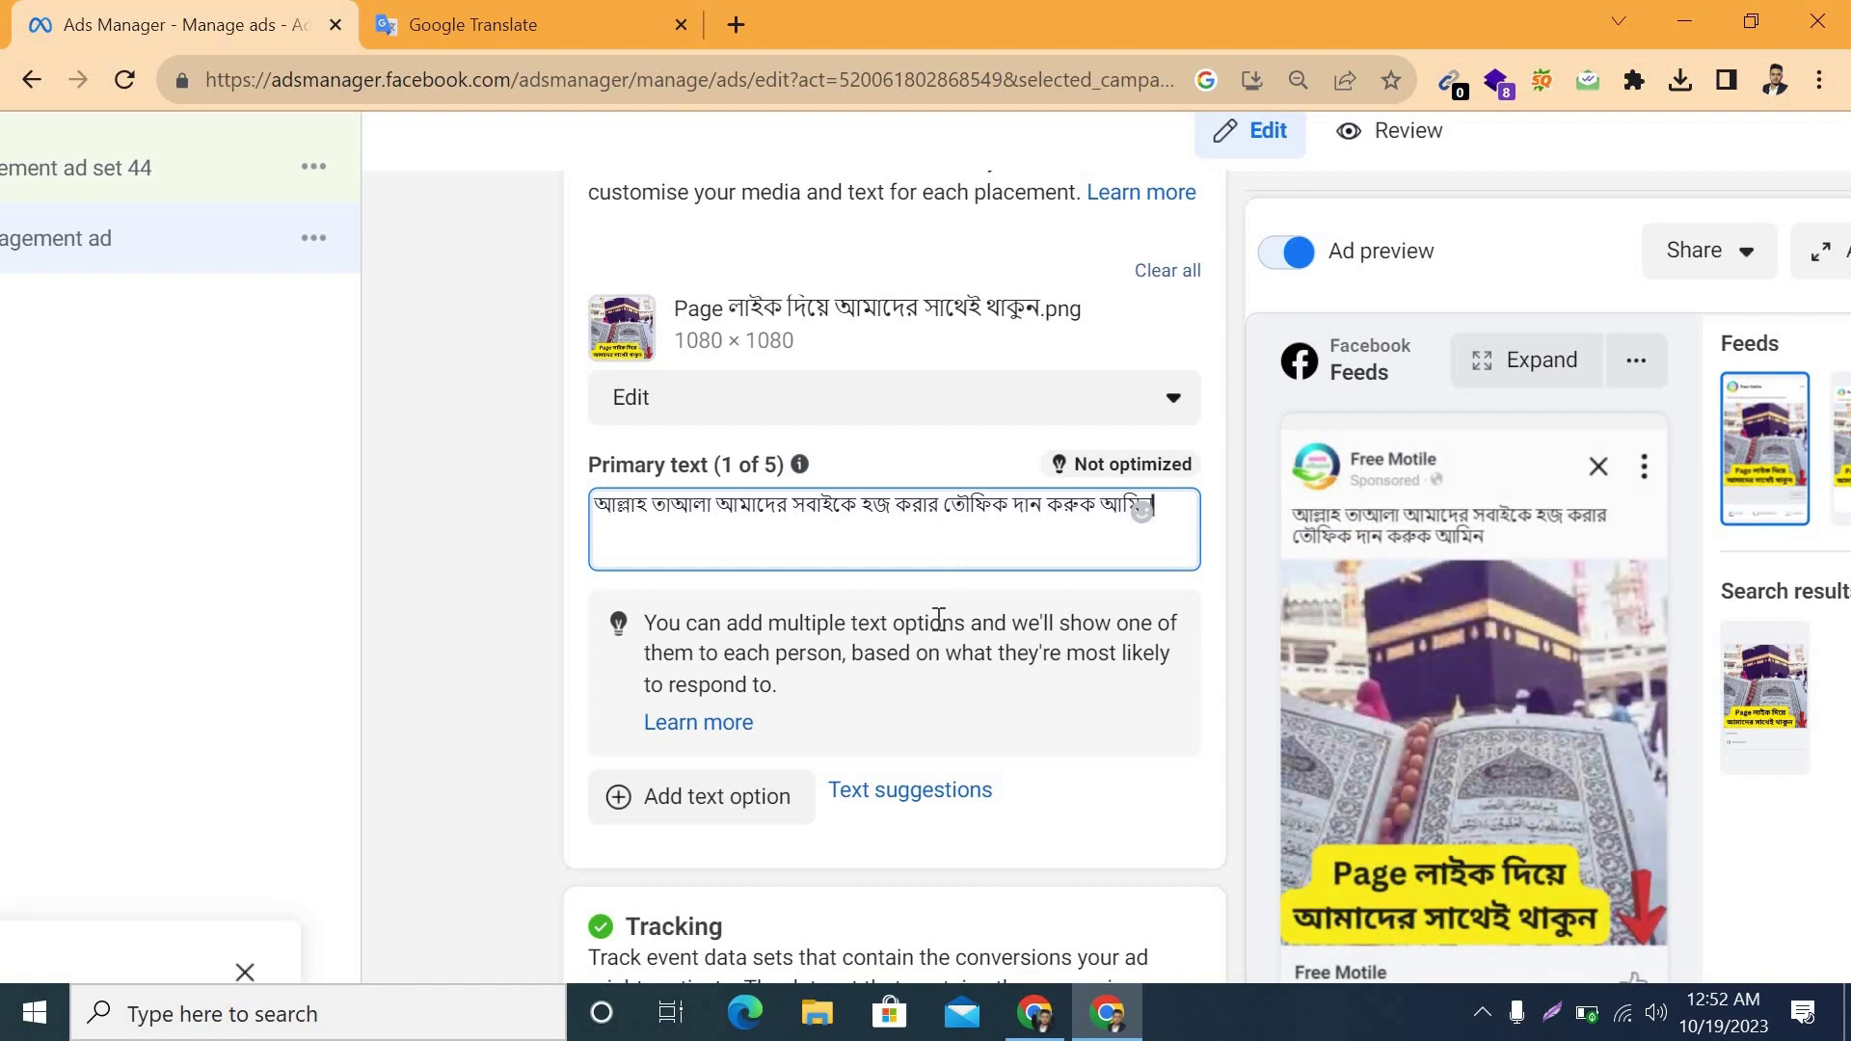
Add a second primary text option, leave it empty, and rename the ad New Engagement ad 77
scroll(906, 646, "down", 6)
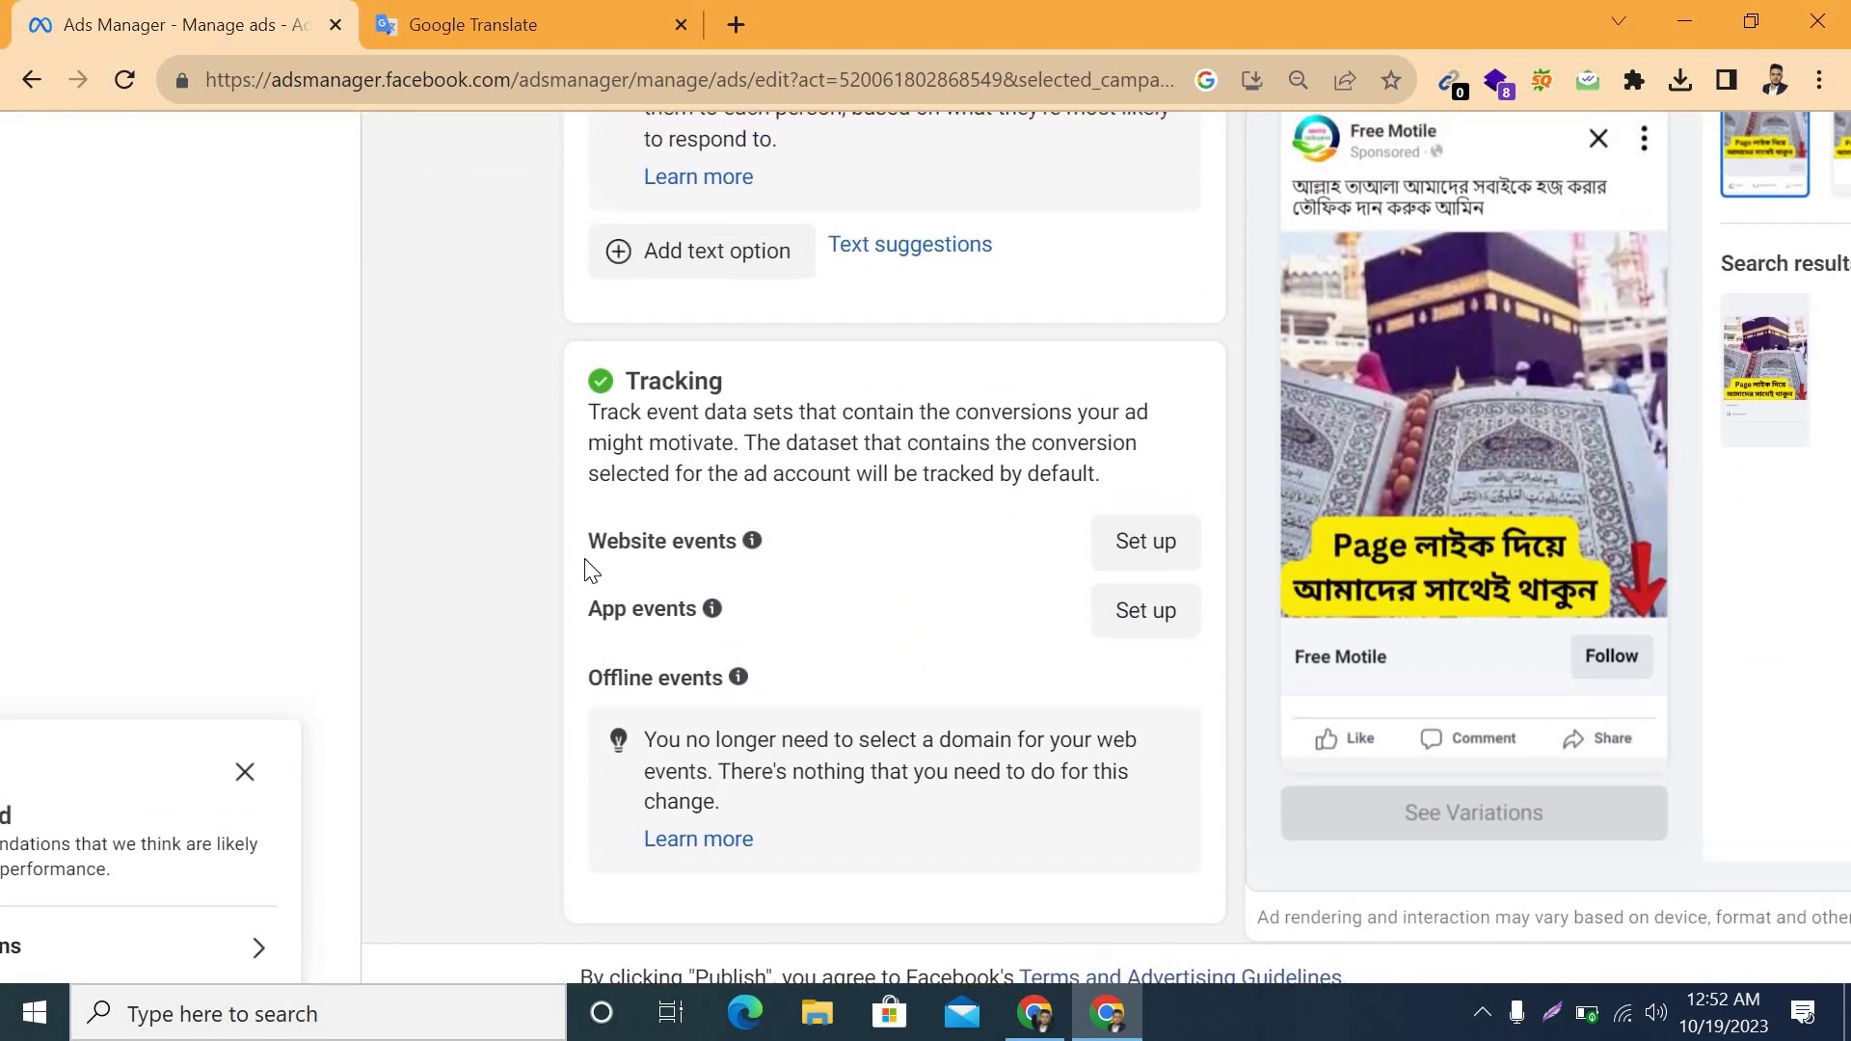
scroll(1063, 530, "up", 2)
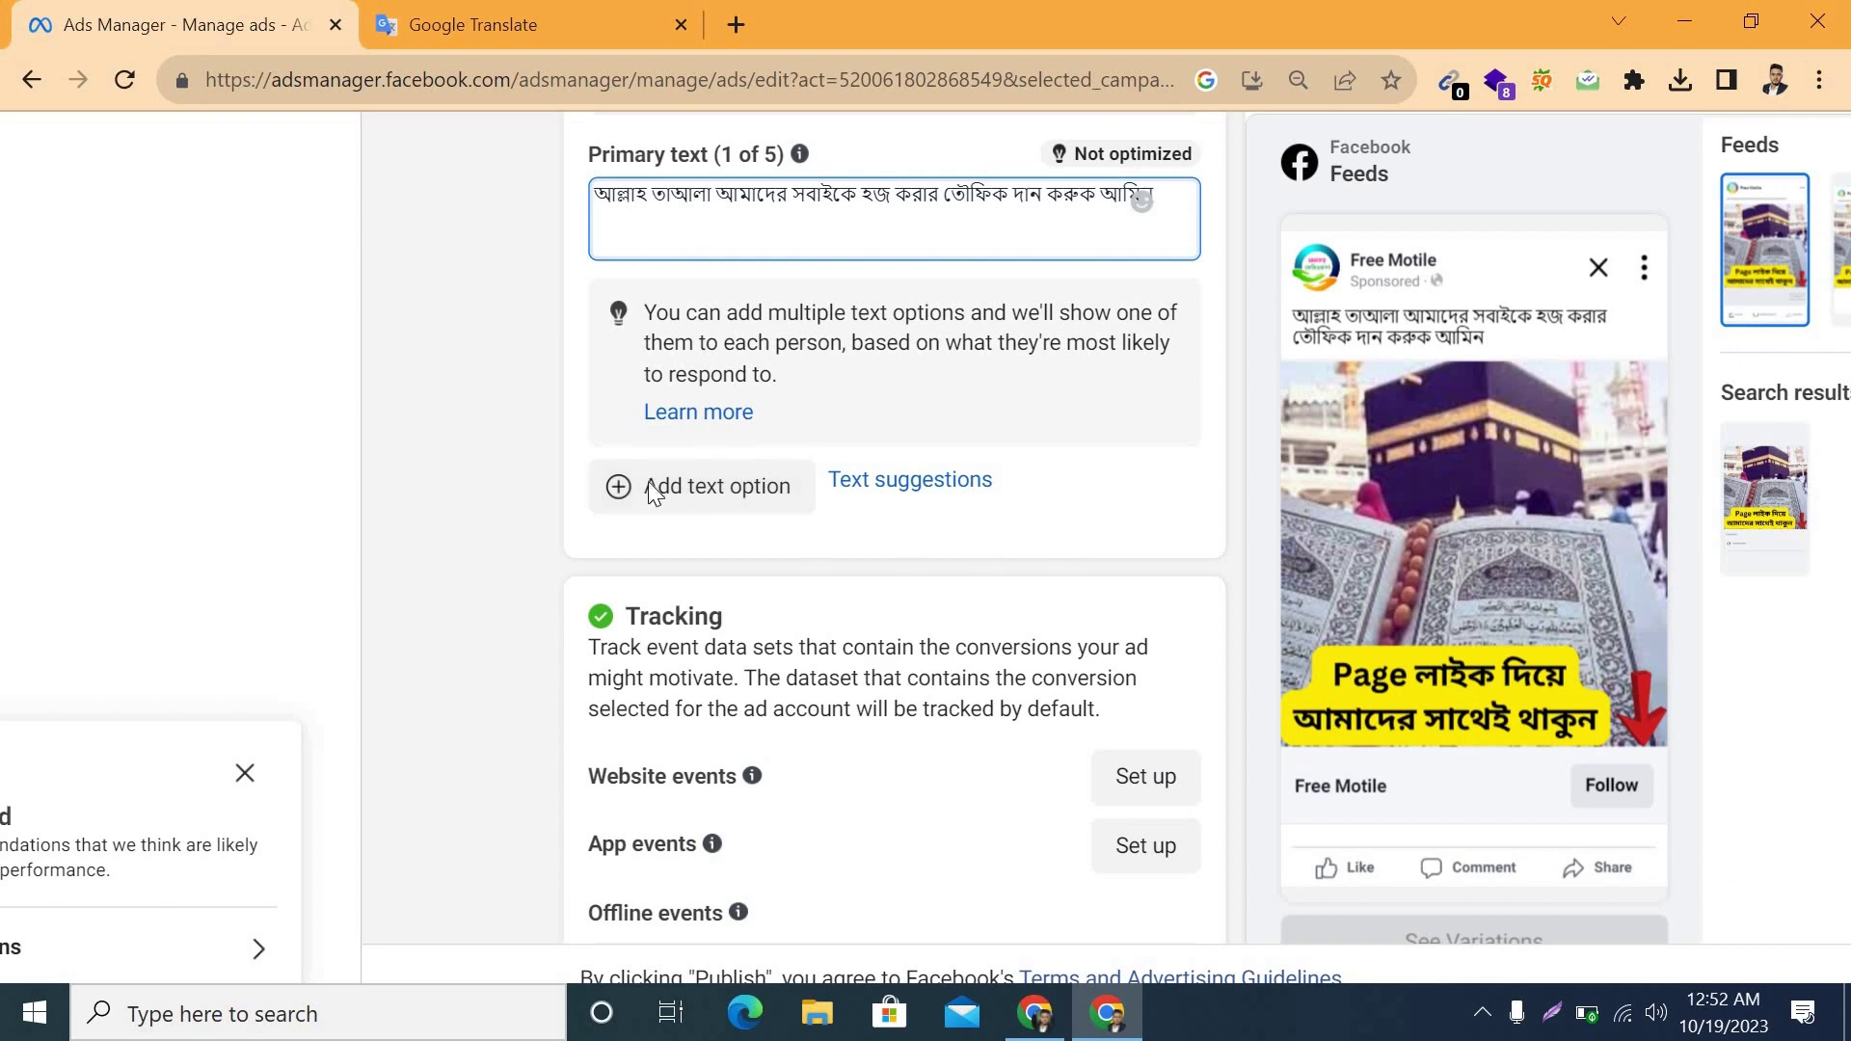
key("ctrl+minus")
key("ctrl+minus")
key("ctrl+minus")
key("ctrl+minus")
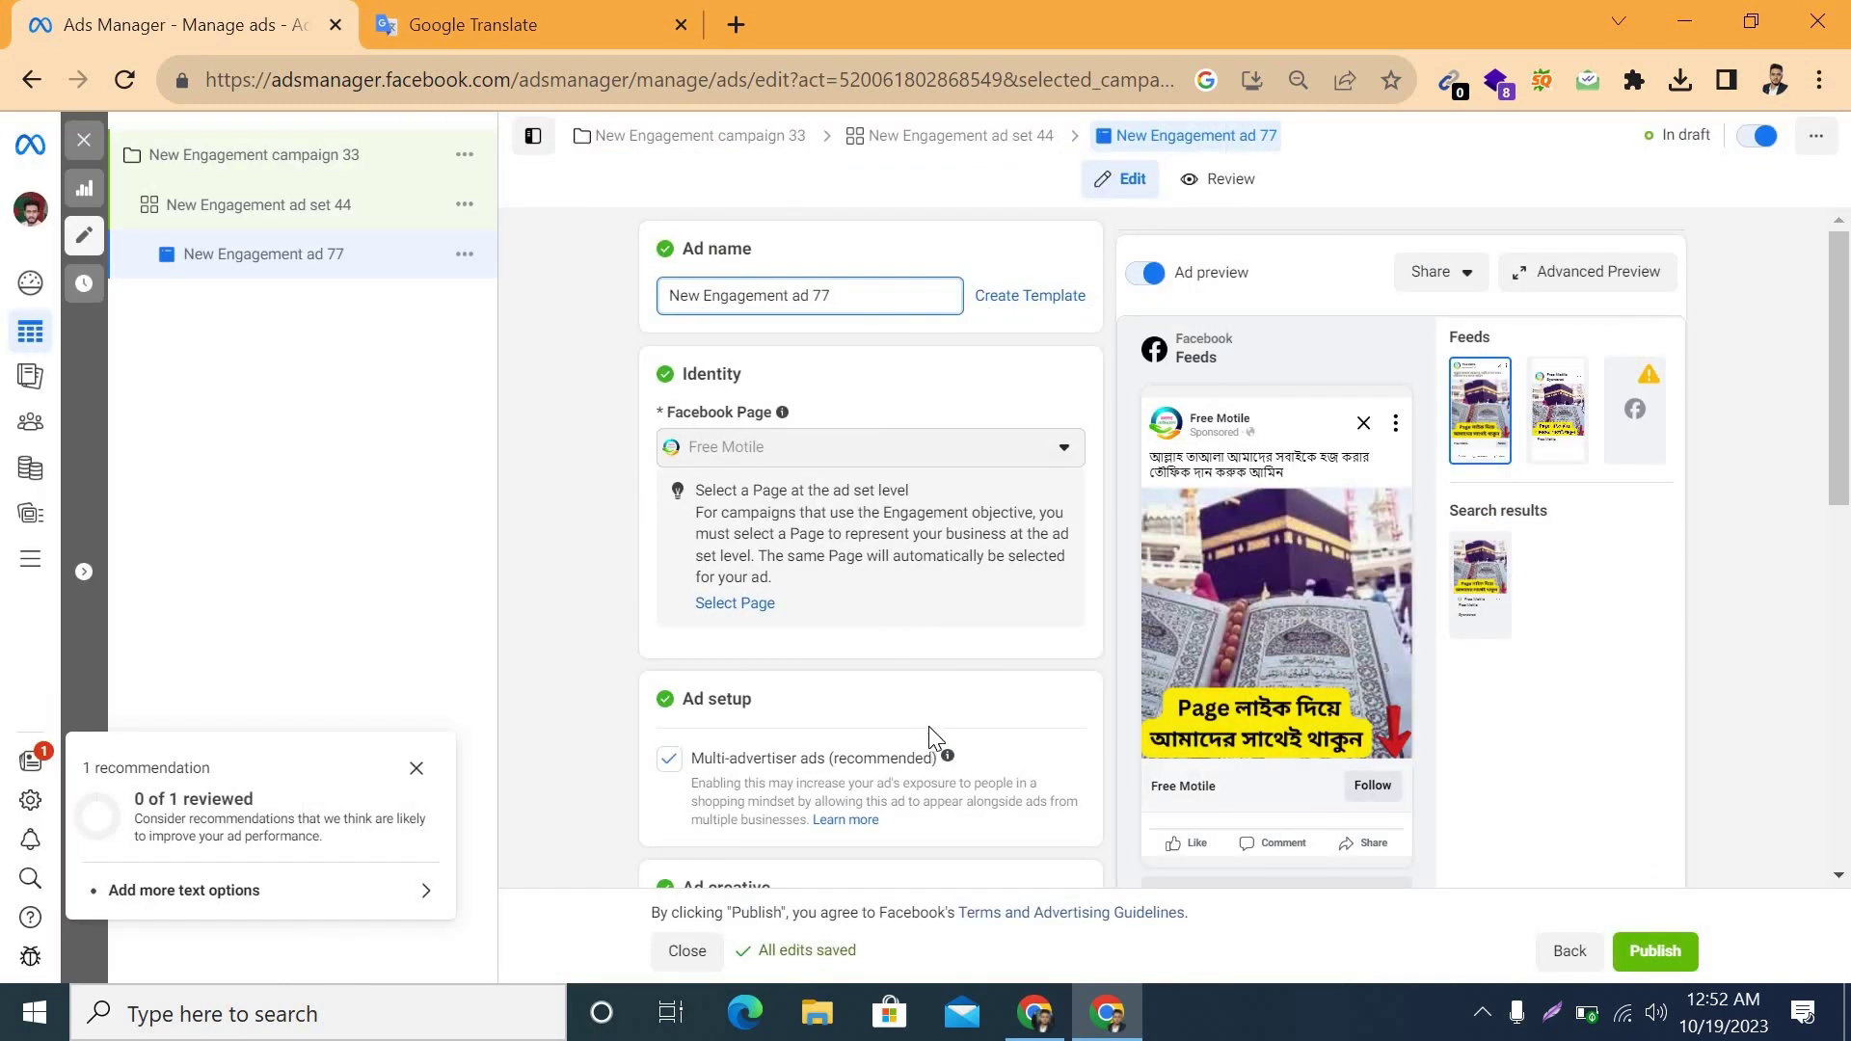
Check the finished ad's creative and tracking settings, and publish the ad
scroll(981, 743, "down", 1)
scroll(981, 743, "down", 8)
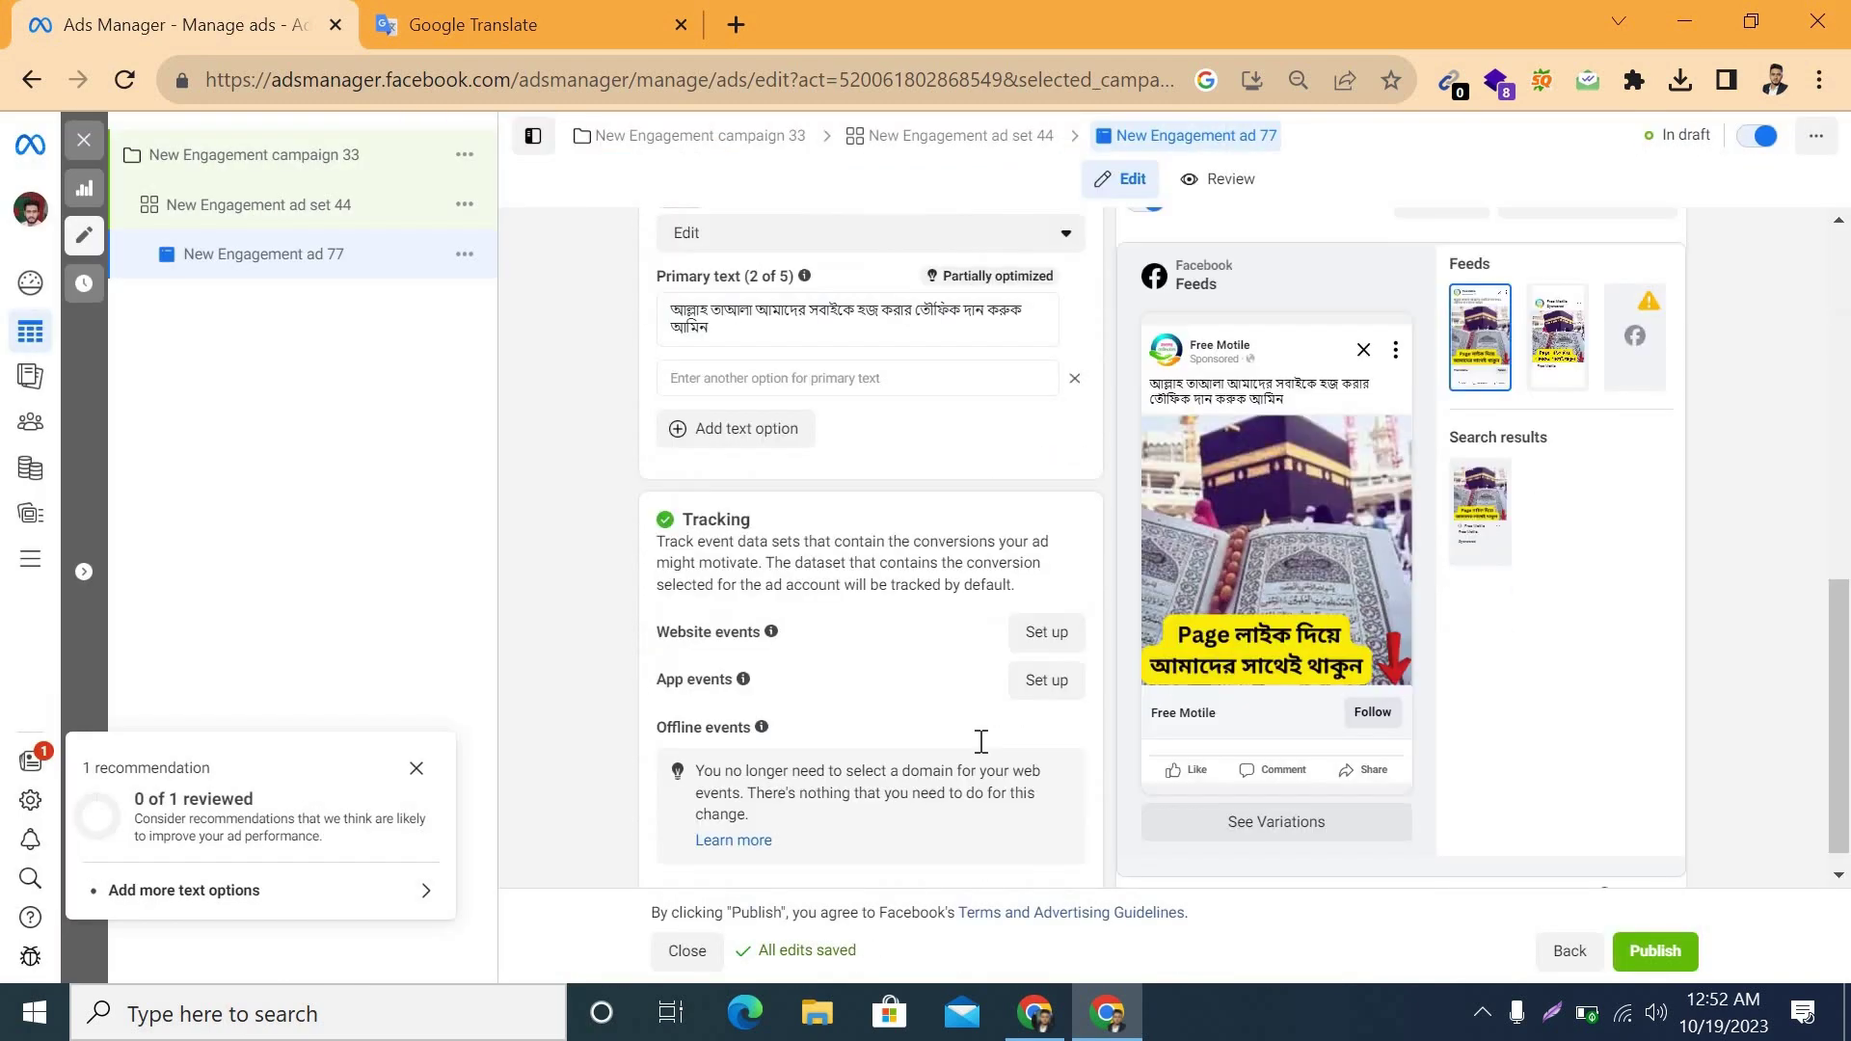
scroll(1058, 533, "up", 9)
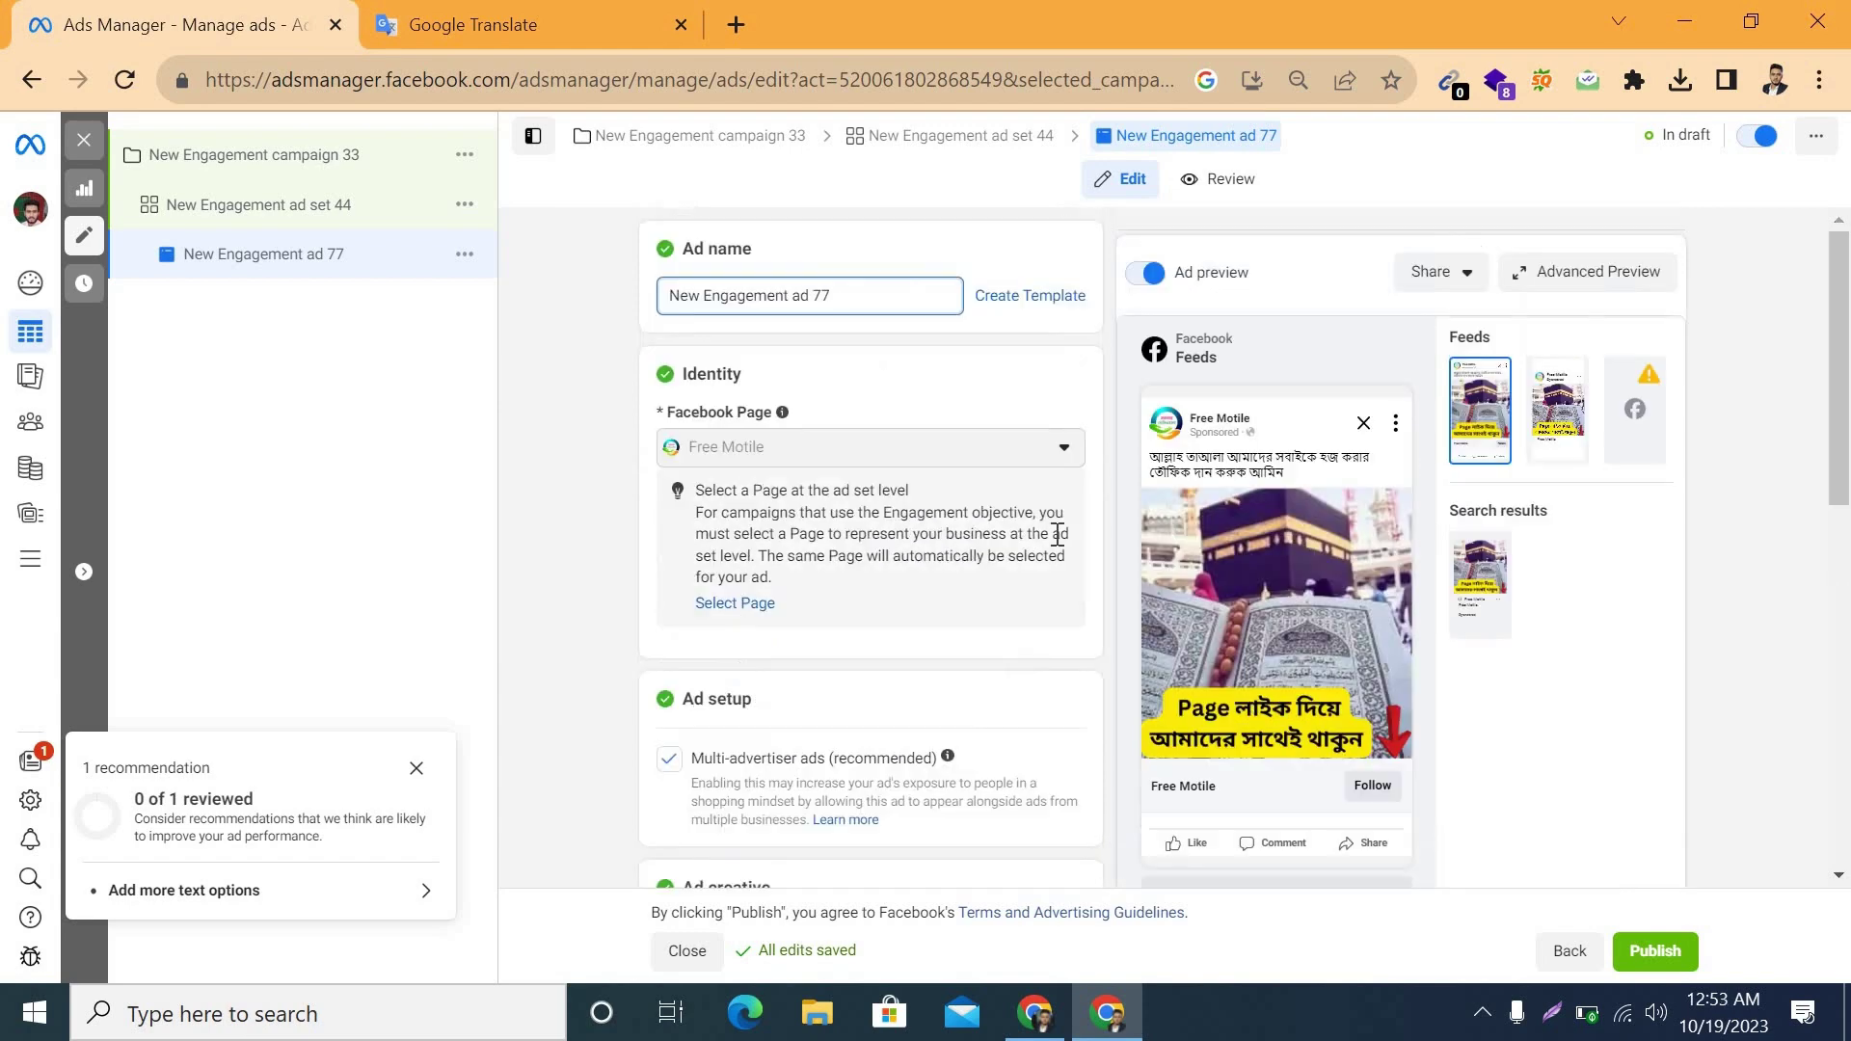
left_click(1654, 951)
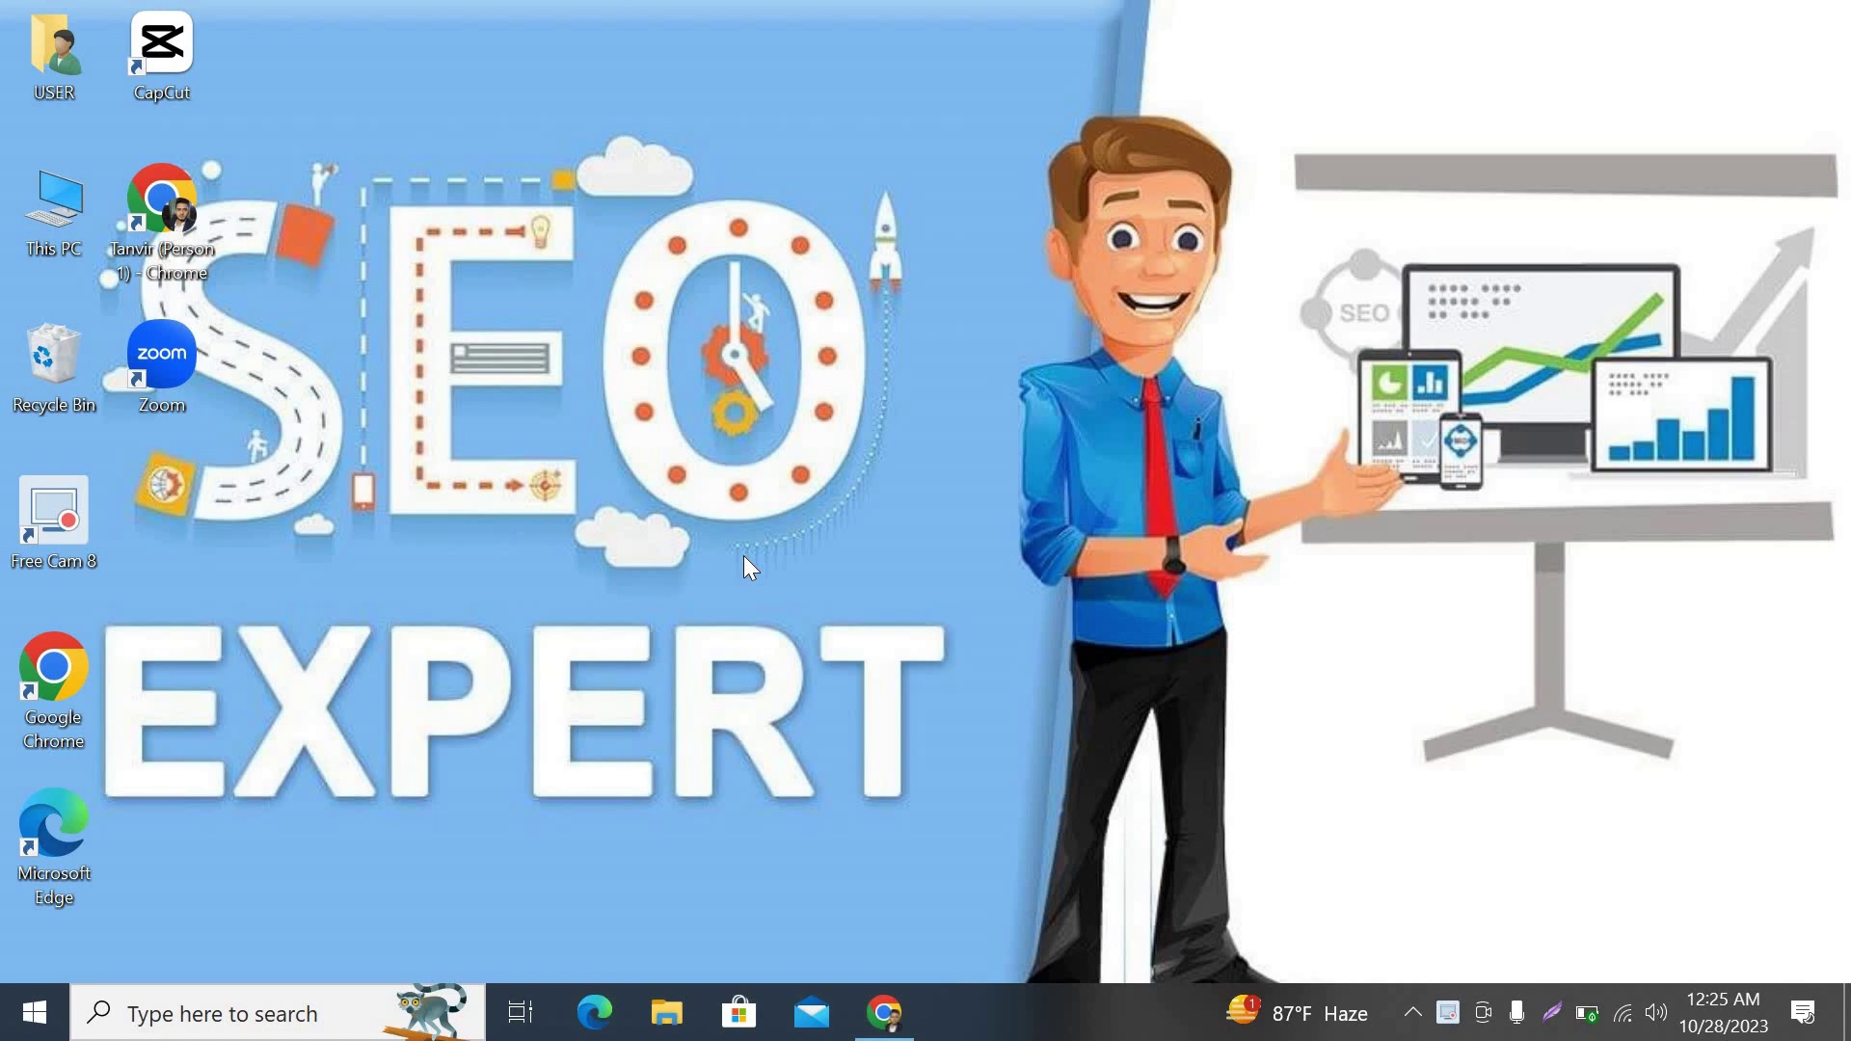
Switch to Ads Manager in Chrome and check the delivery status of the "[10/19/2023] Promoting মানুষ ও মানবতা" ad
left_click(885, 1012)
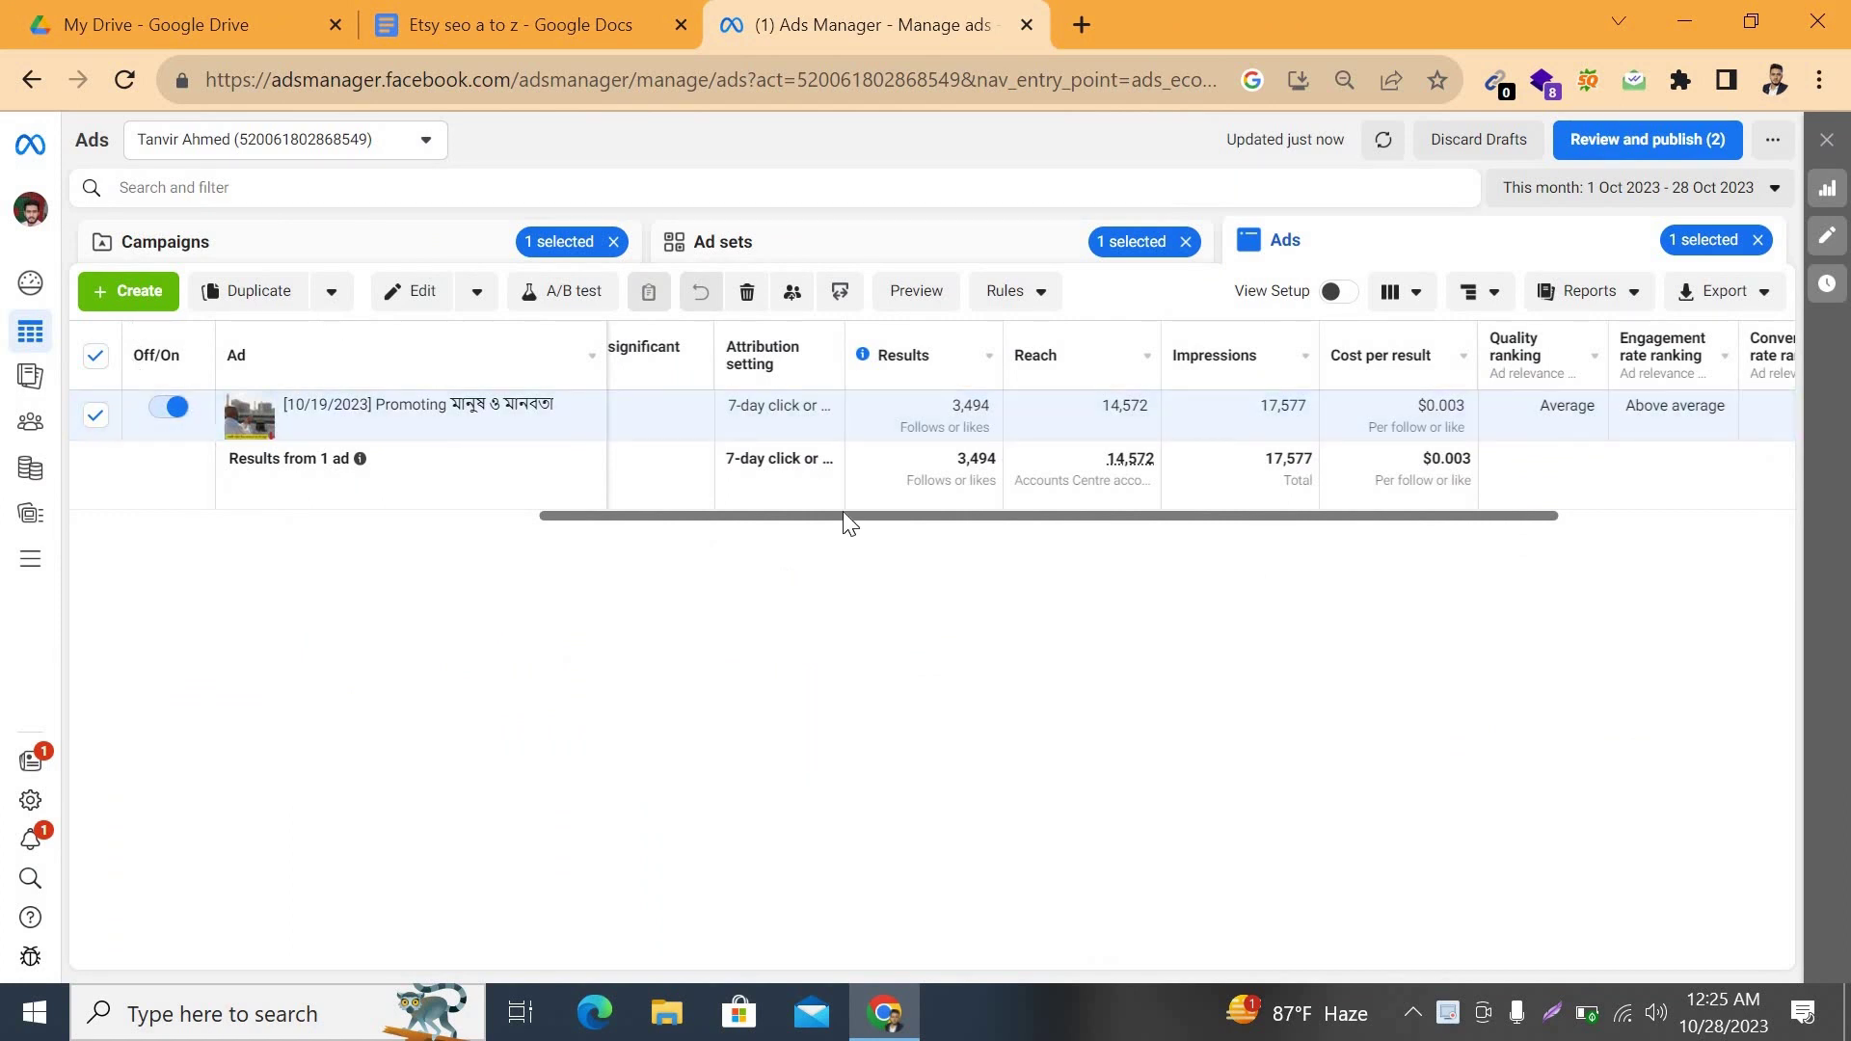
left_click_drag(893, 516, 442, 516)
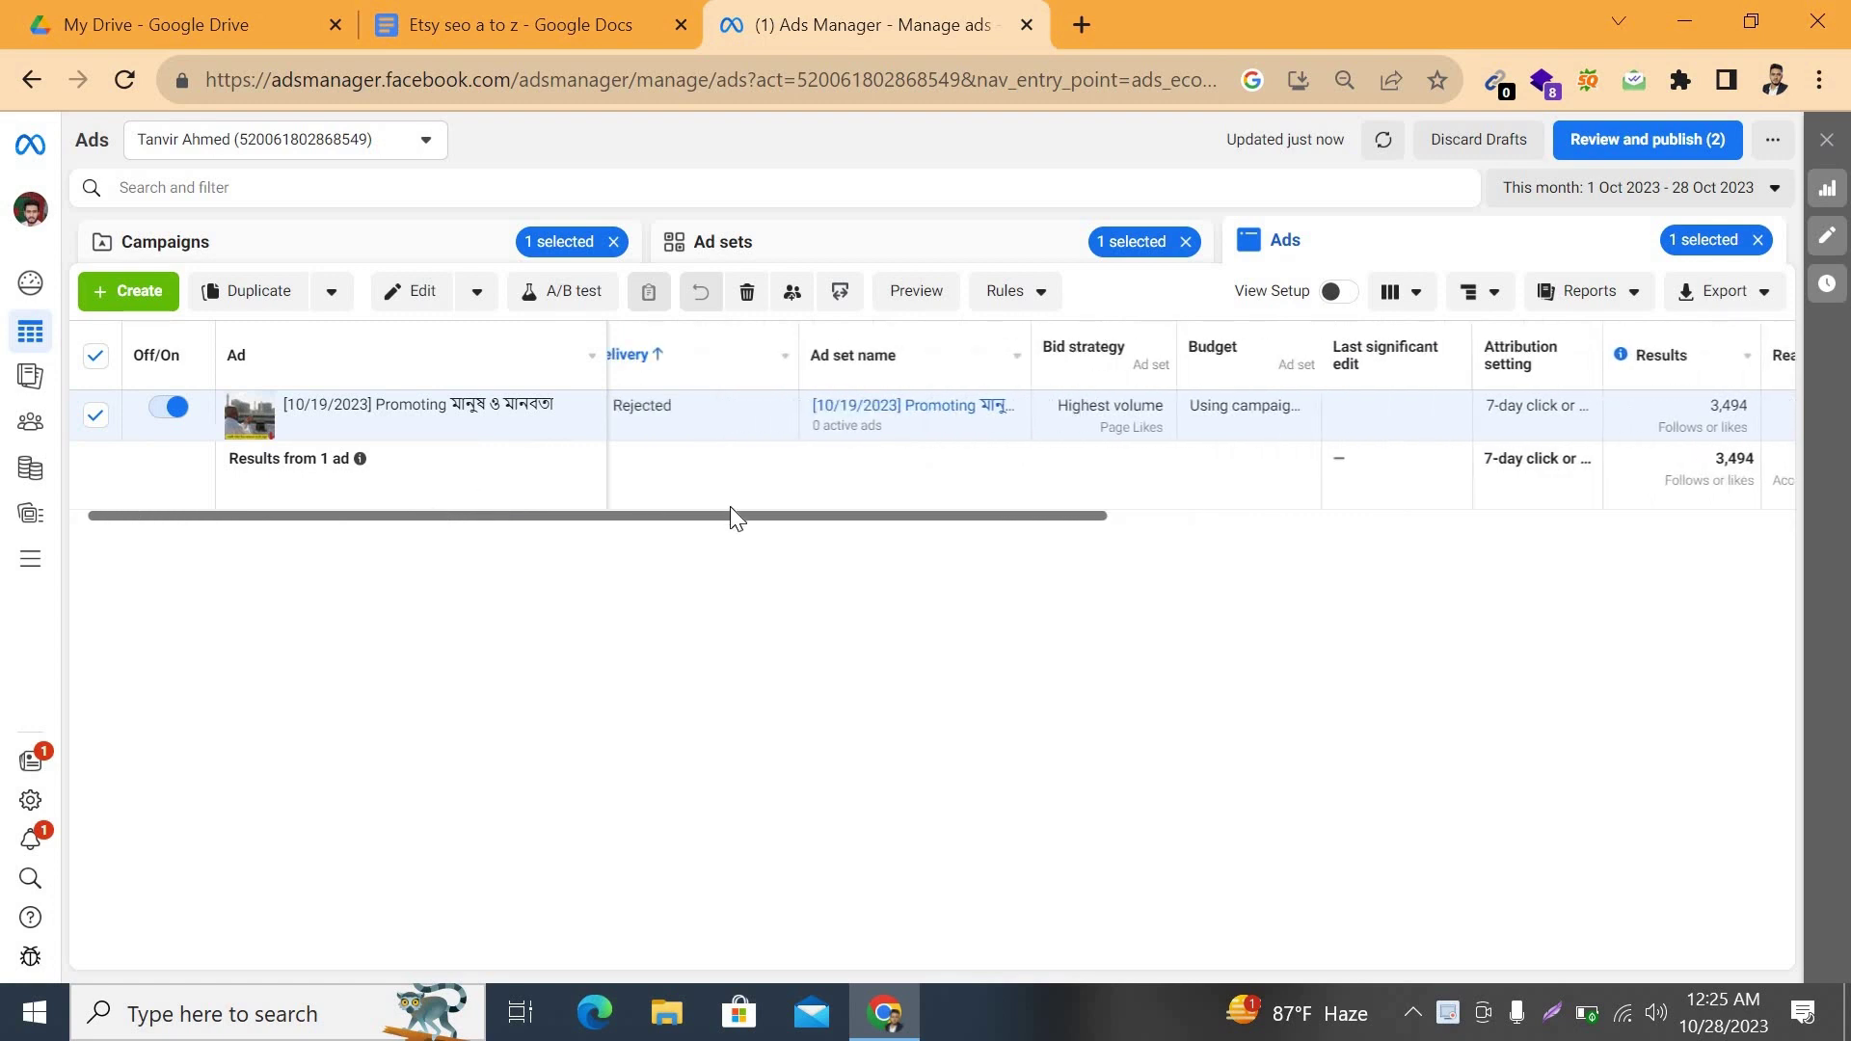
left_click_drag(731, 516, 632, 454)
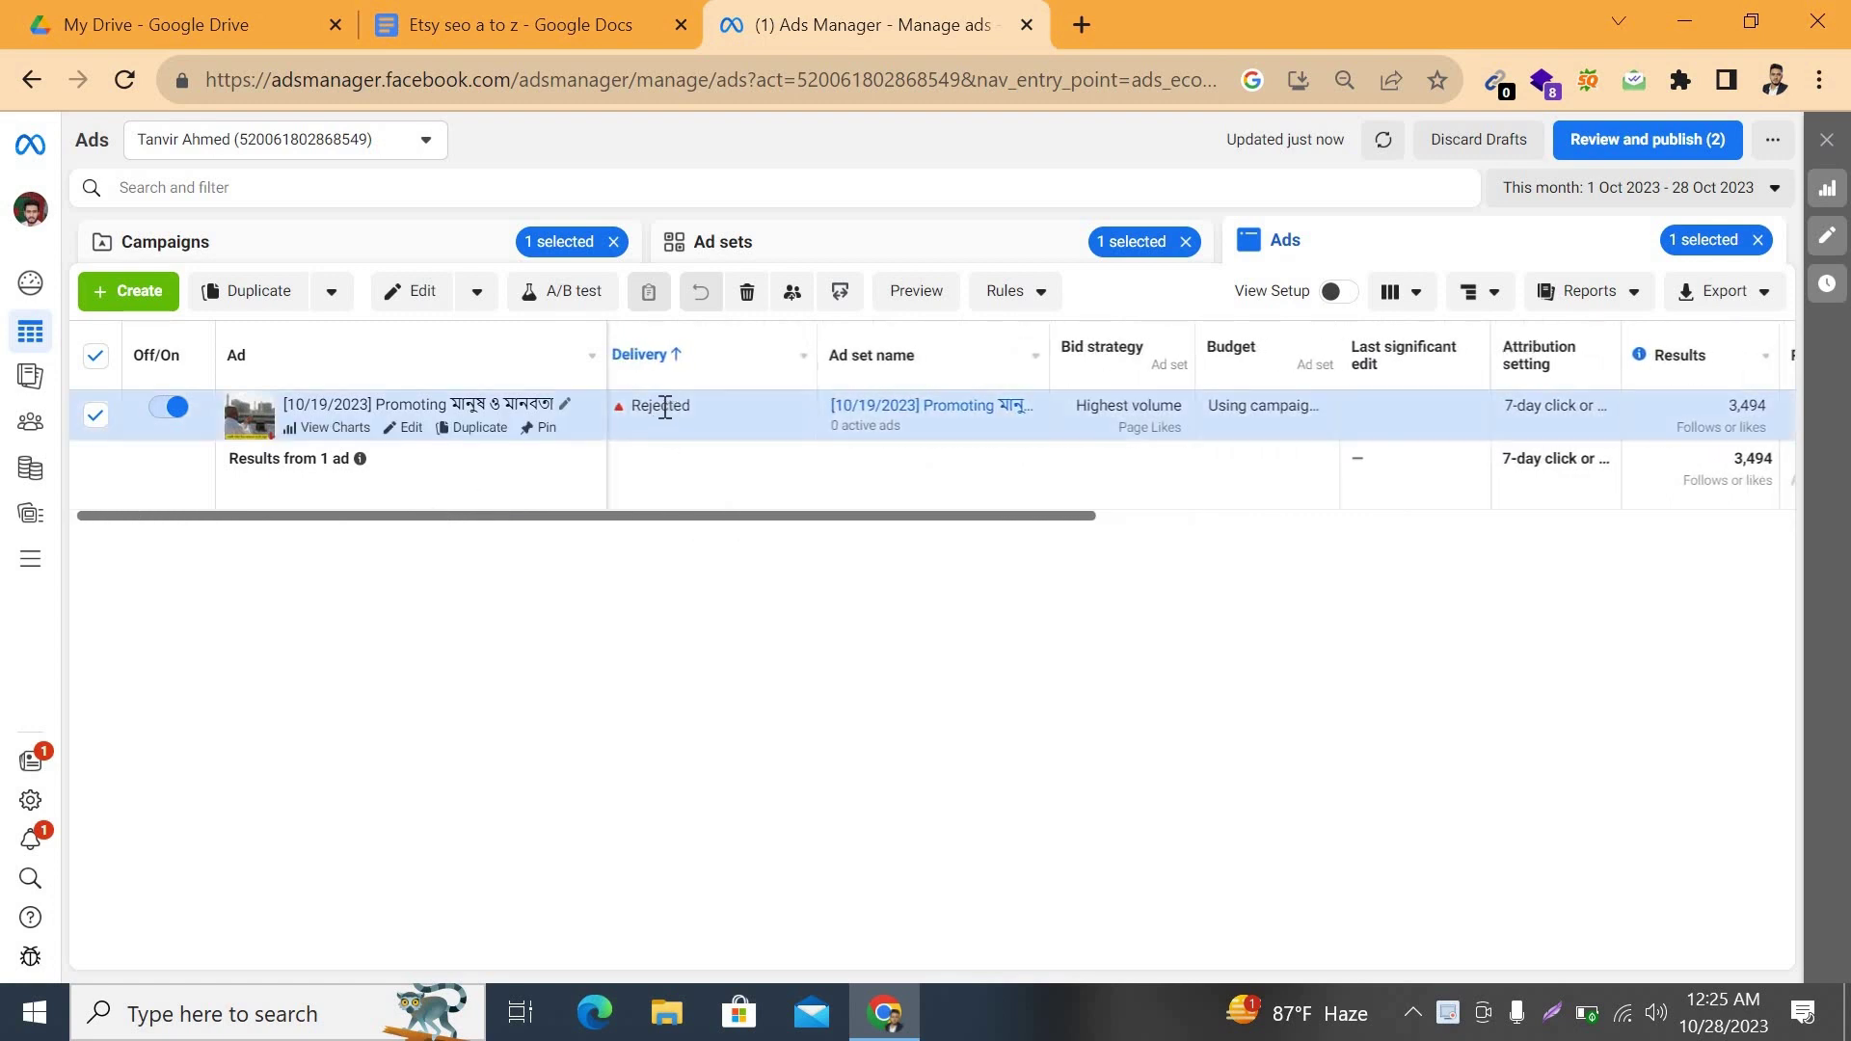
double_click(613, 409)
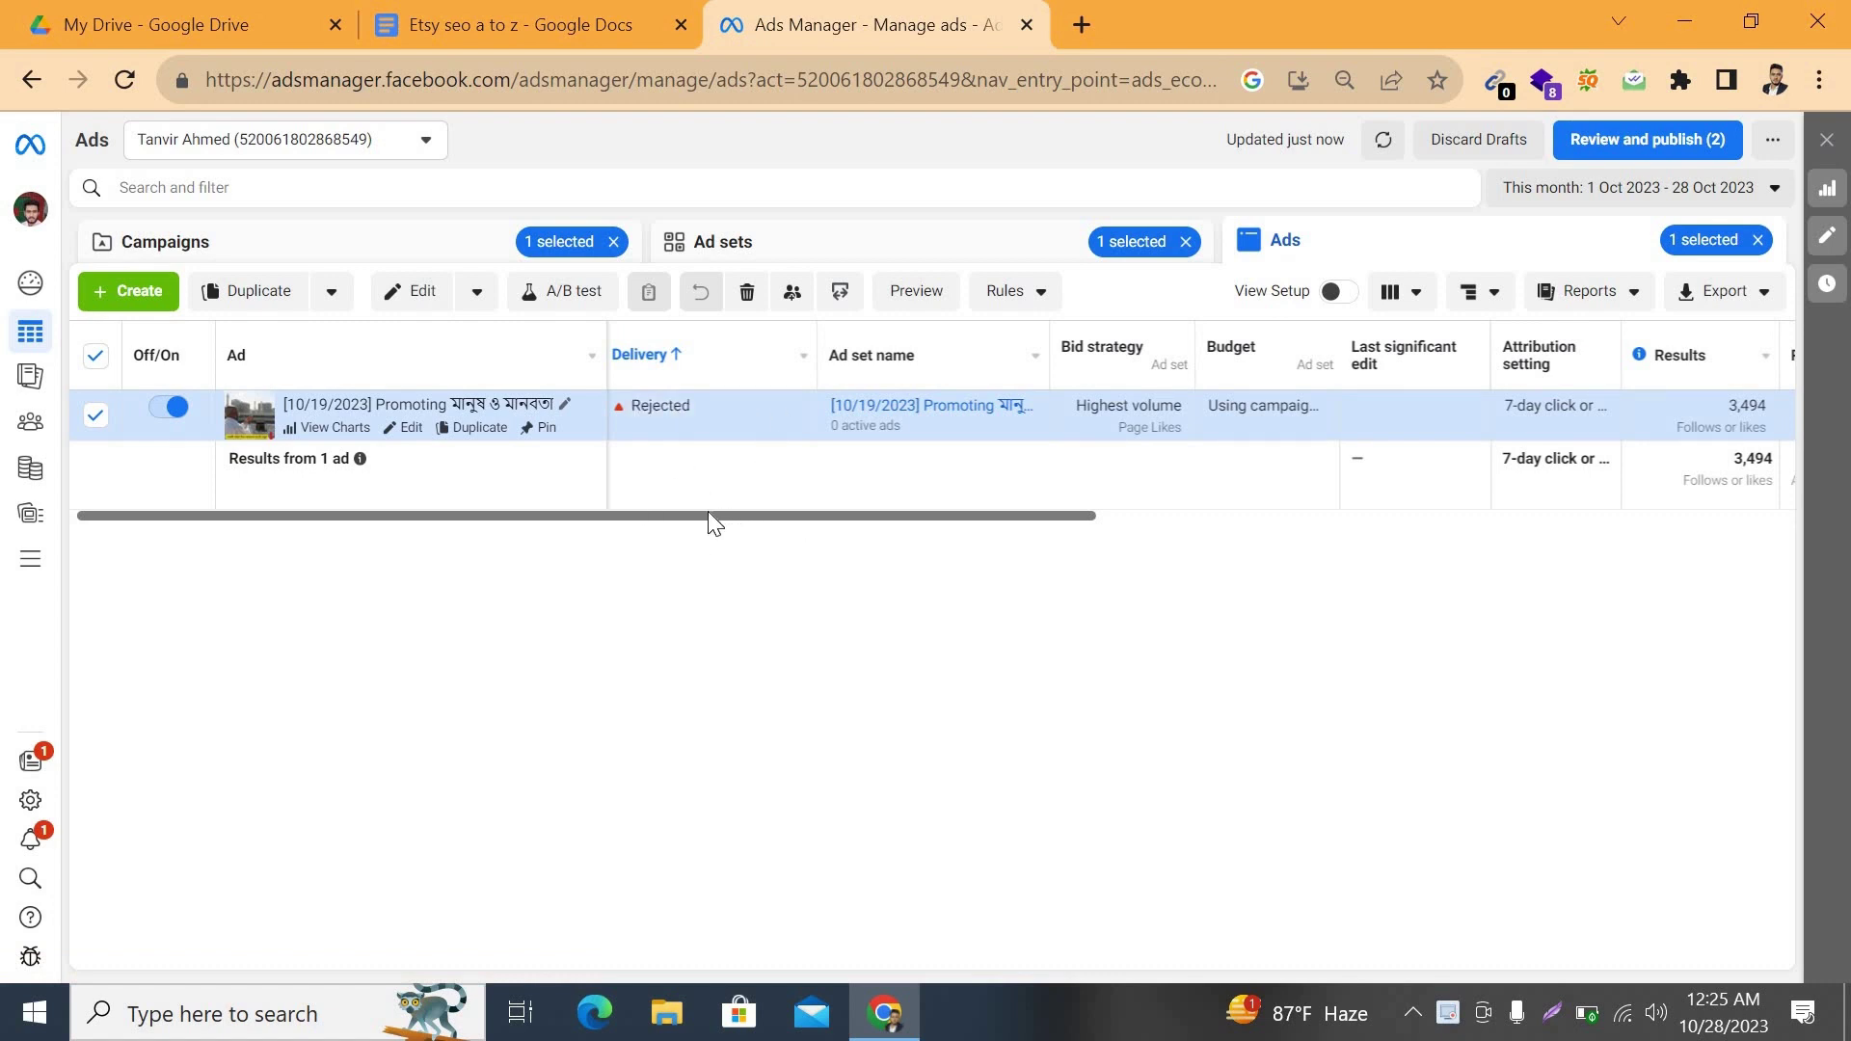
mouse_move(665, 429)
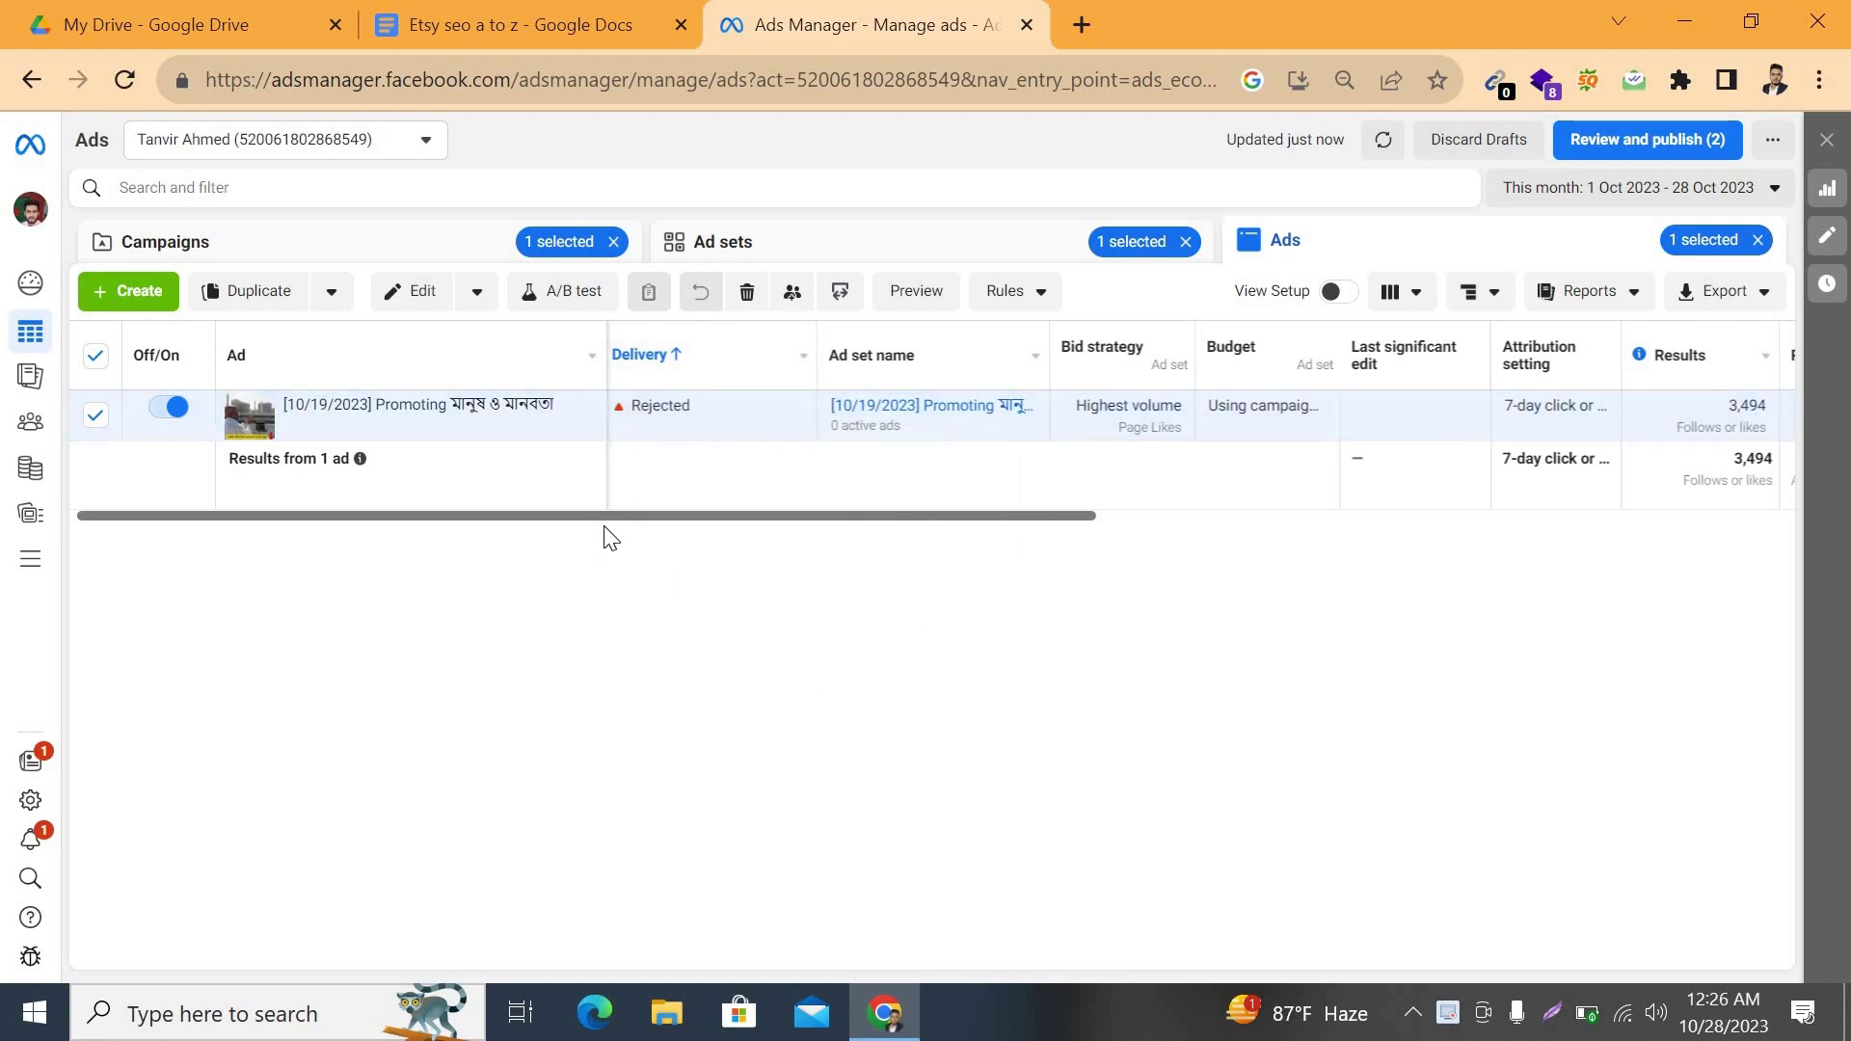
left_click_drag(605, 520, 620, 521)
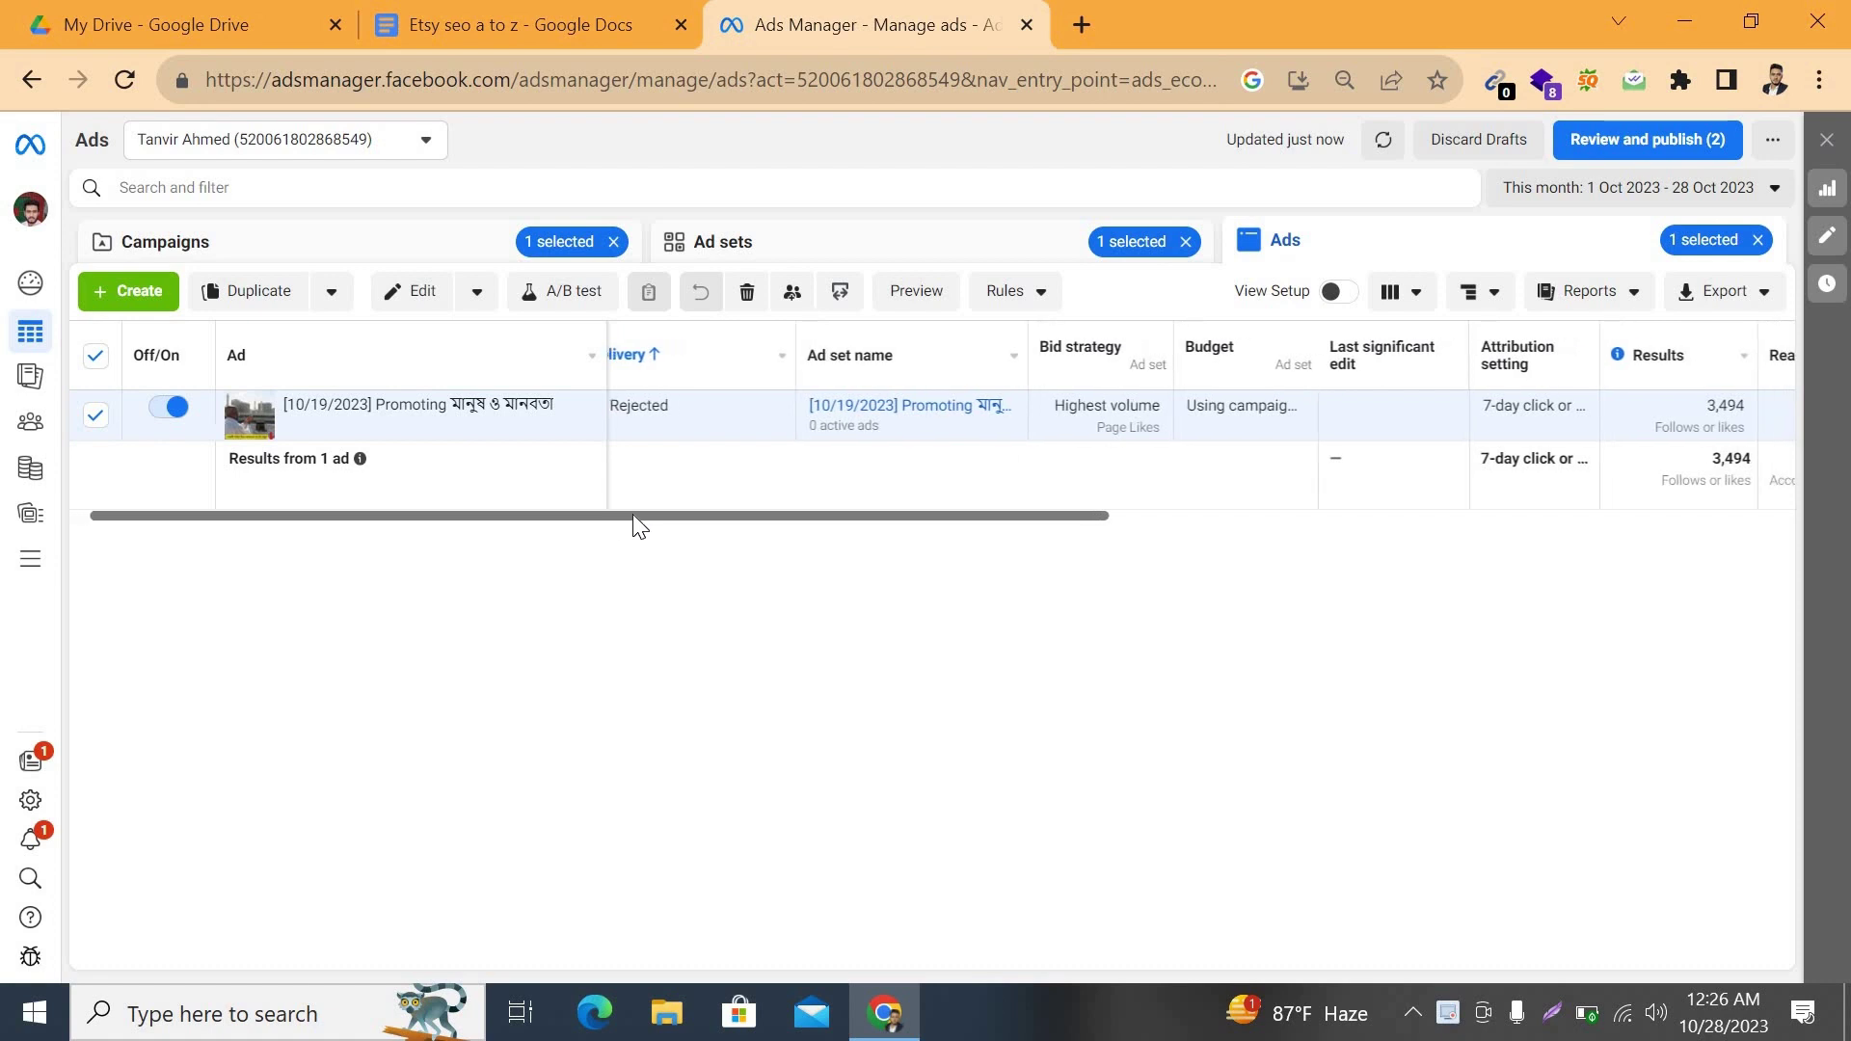
Examine the promoted ad's performance figures, including reach, impressions, cost per result, amount spent, and total follows or likes
scroll(690, 520, "right", 3)
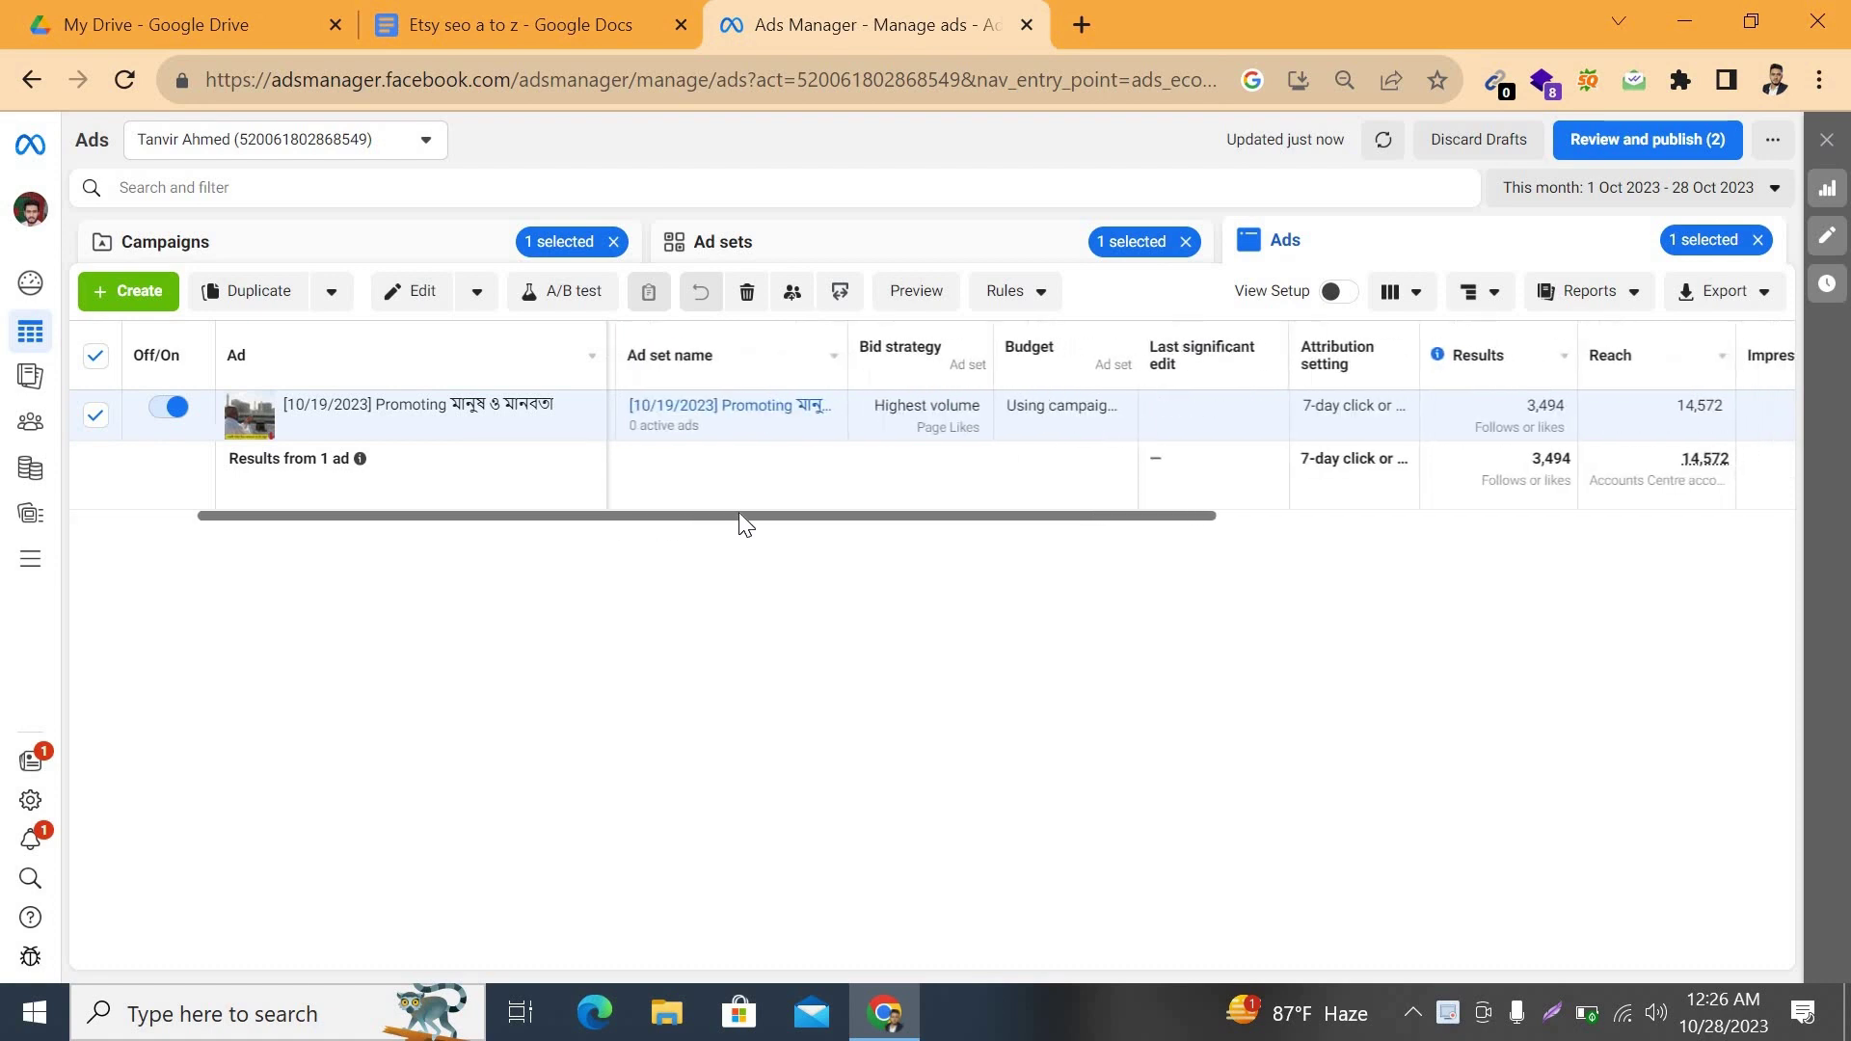
scroll(964, 516, "right", 4)
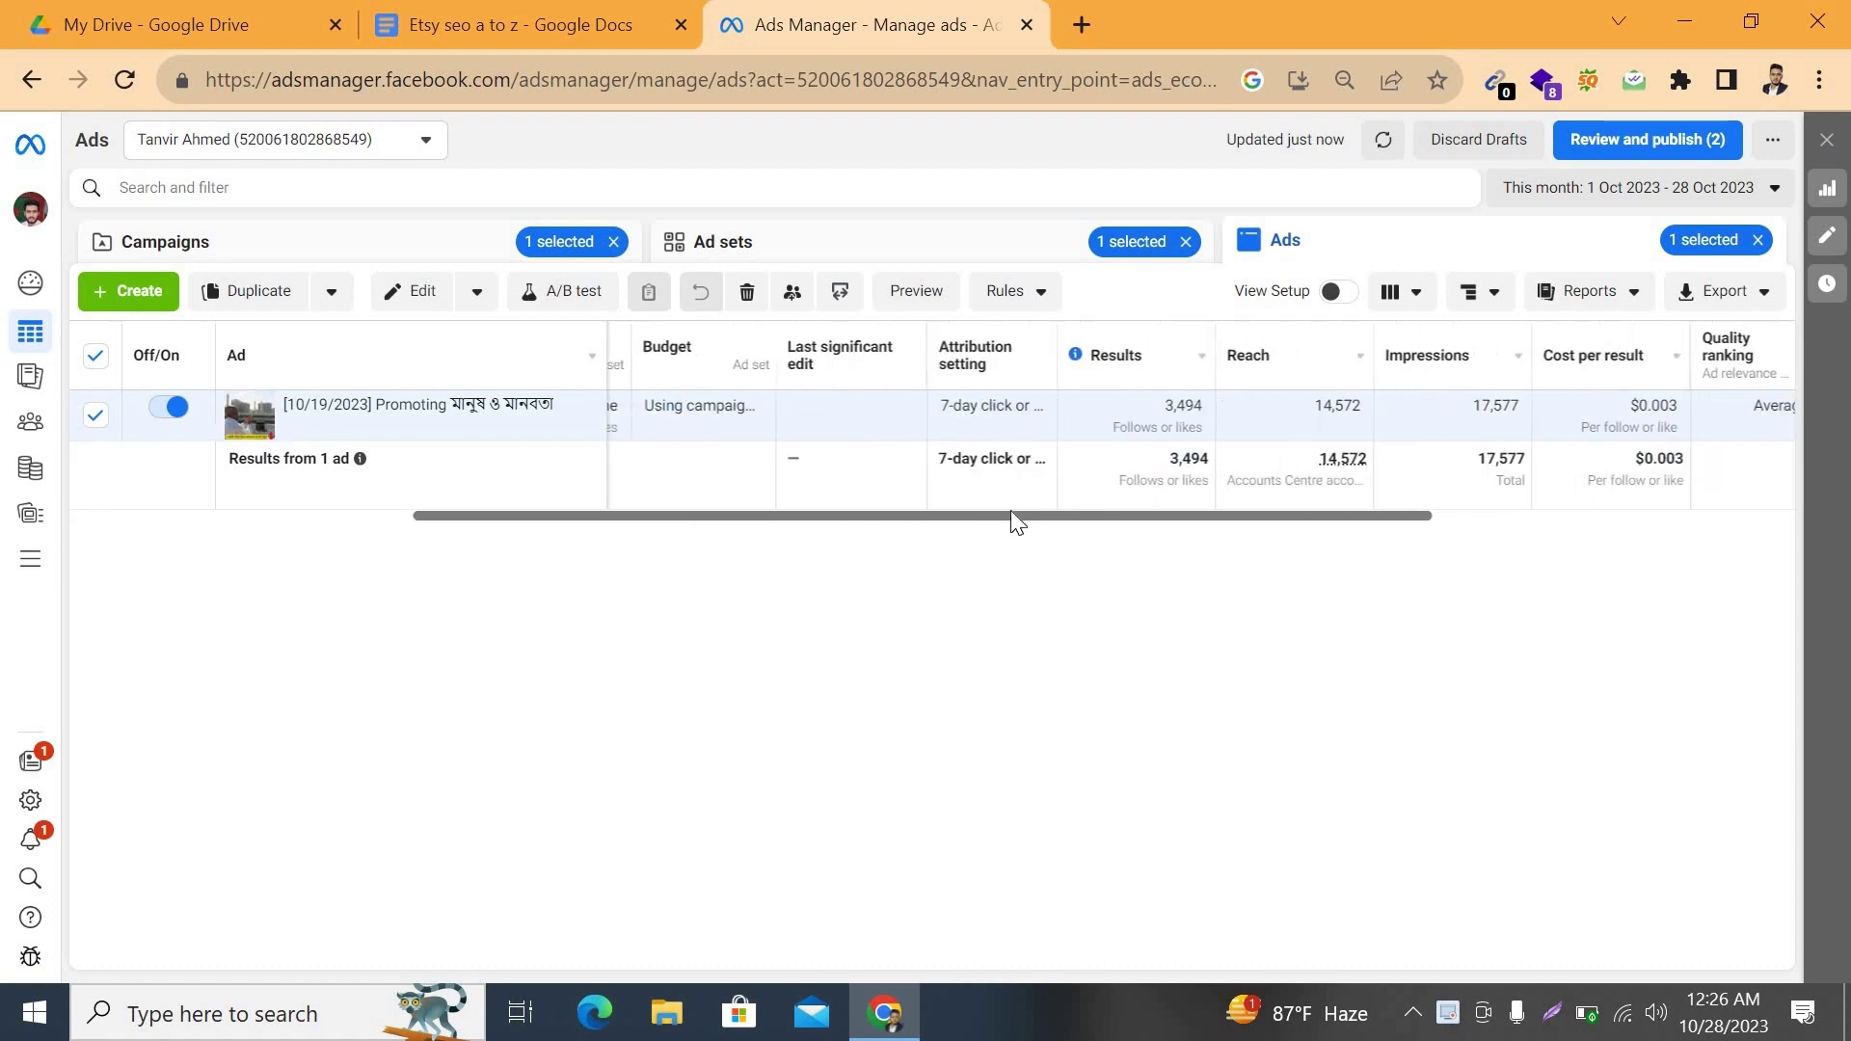
scroll(1451, 520, "right", 5)
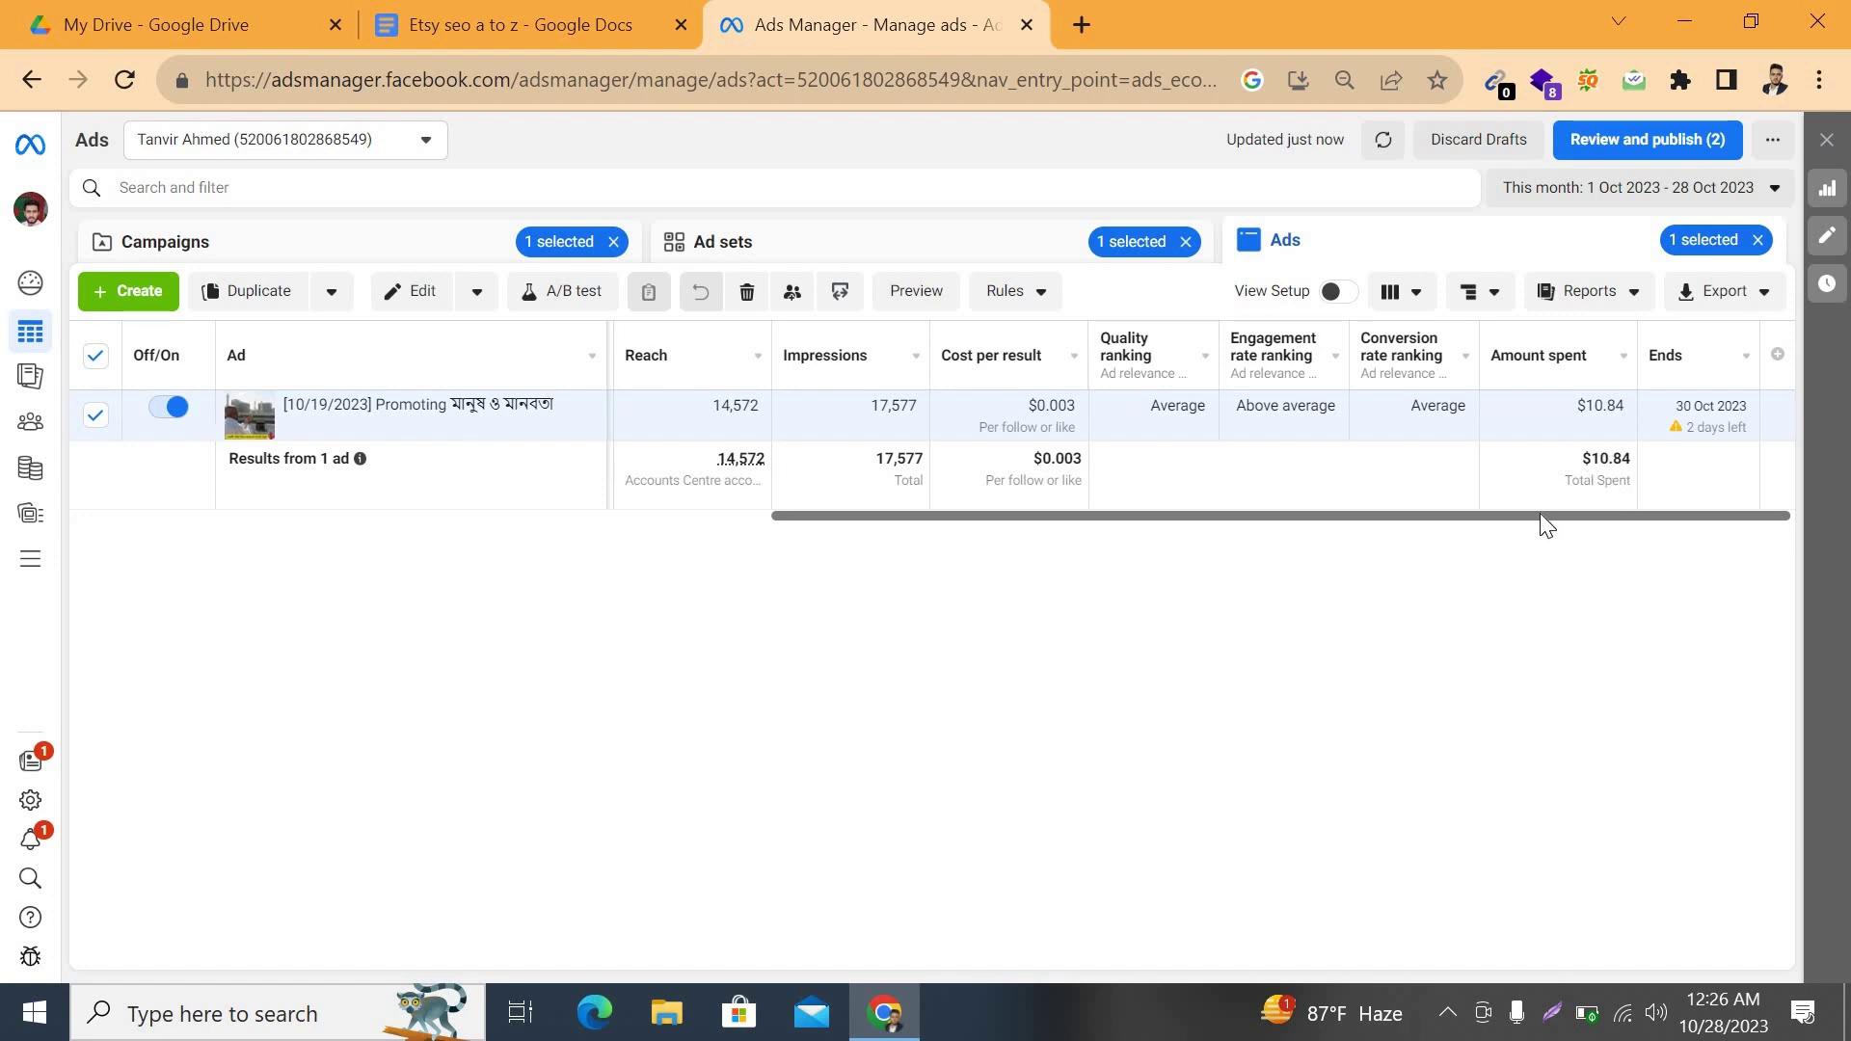
left_click_drag(1540, 517, 1458, 516)
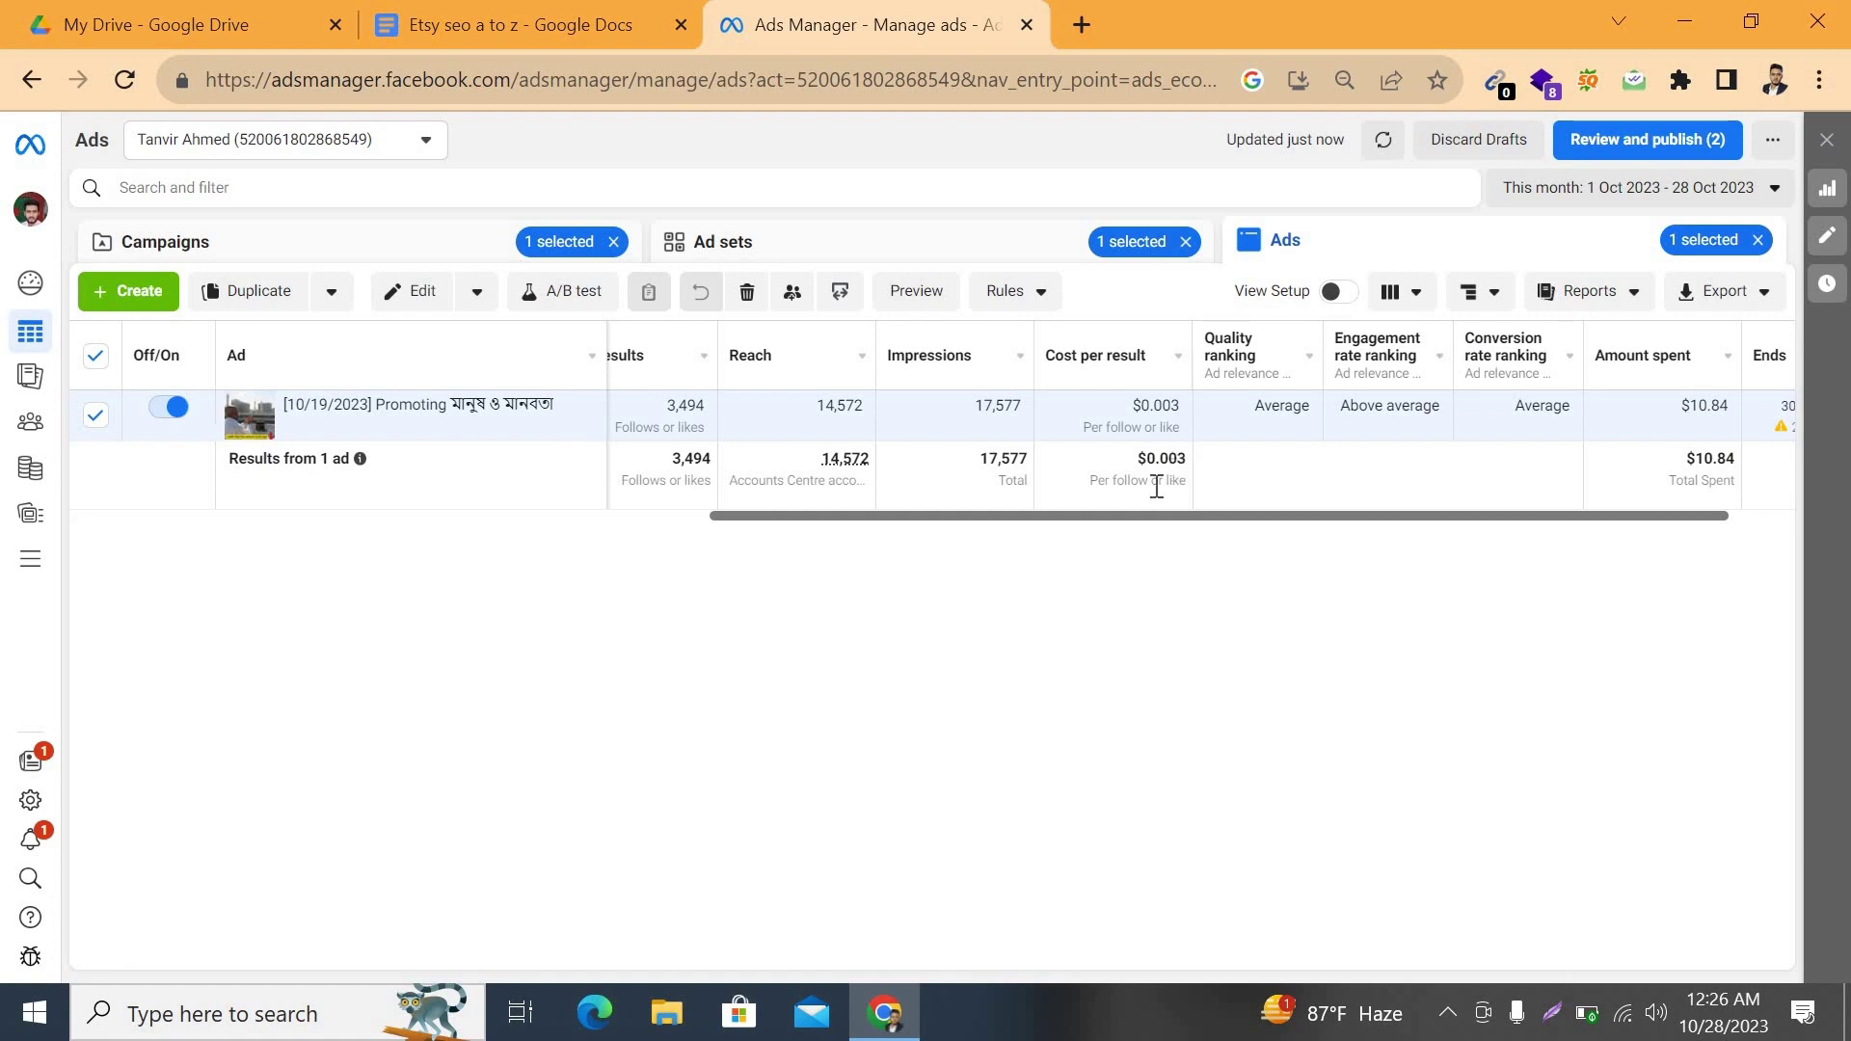
scroll(1118, 503, "left", 1)
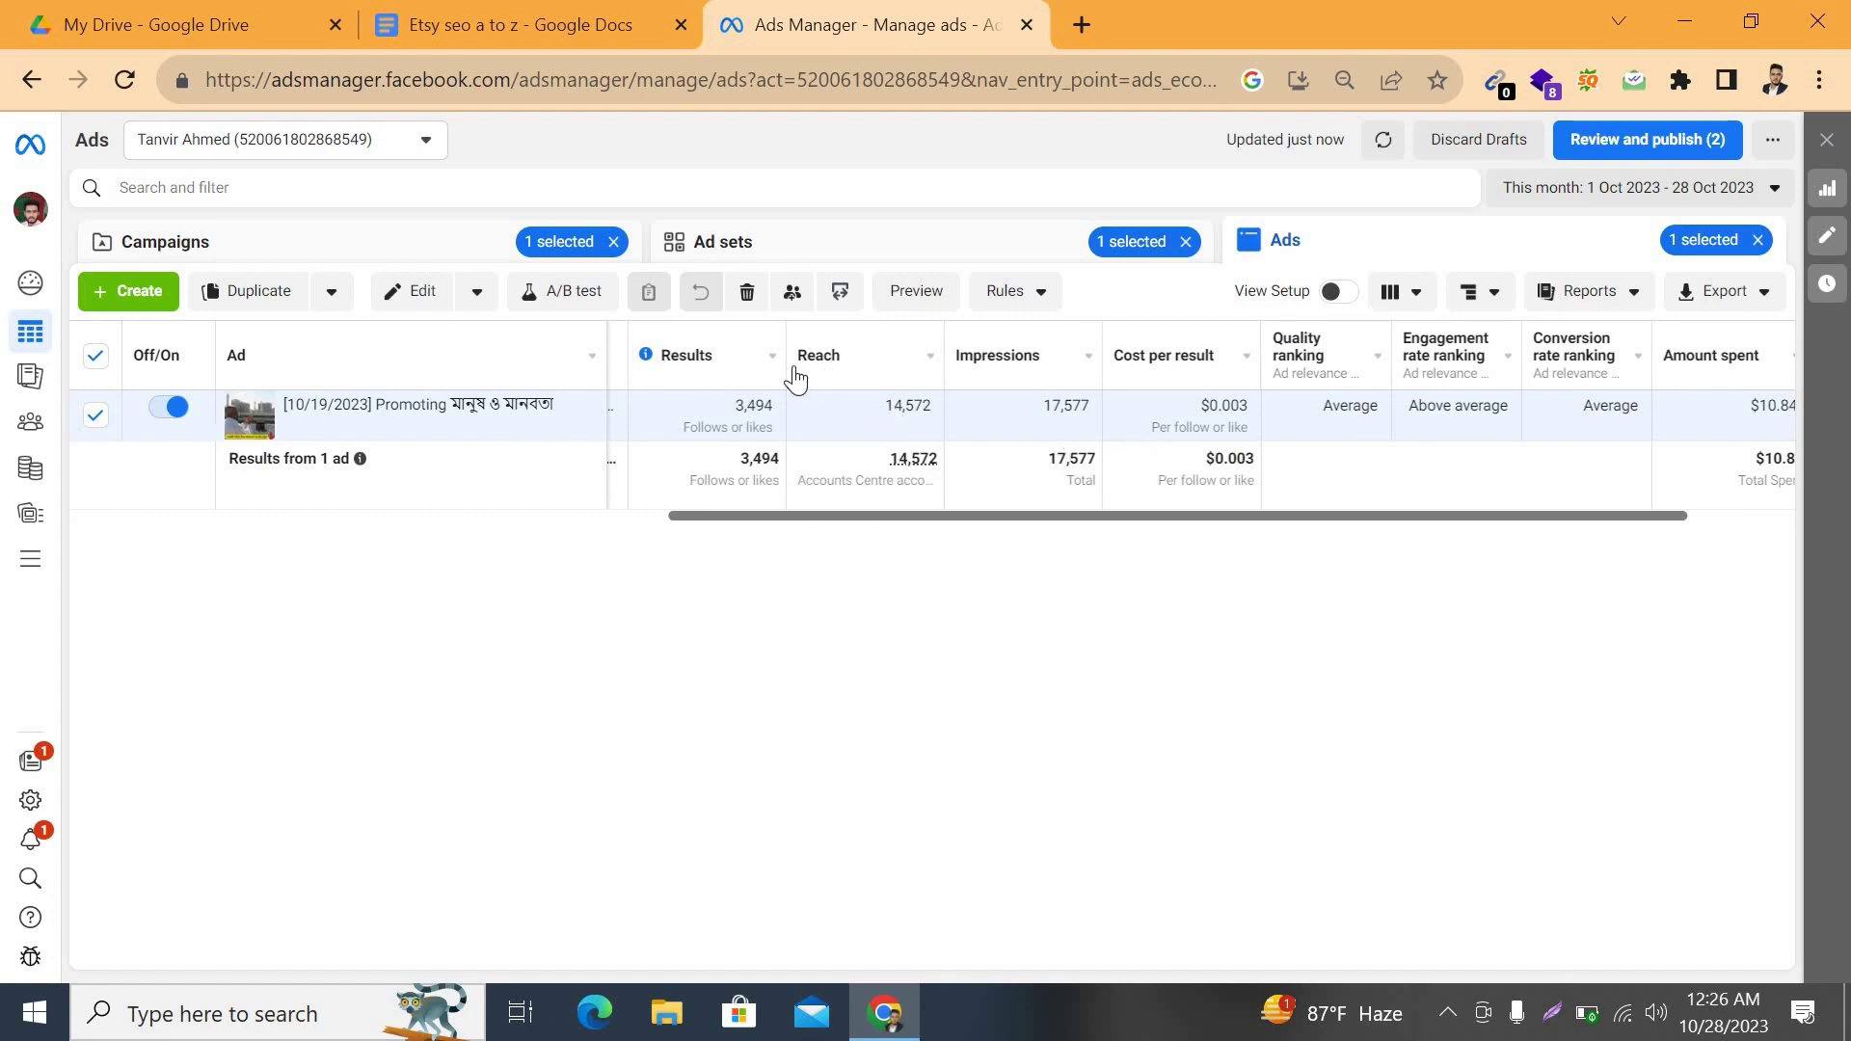
mouse_move(913, 477)
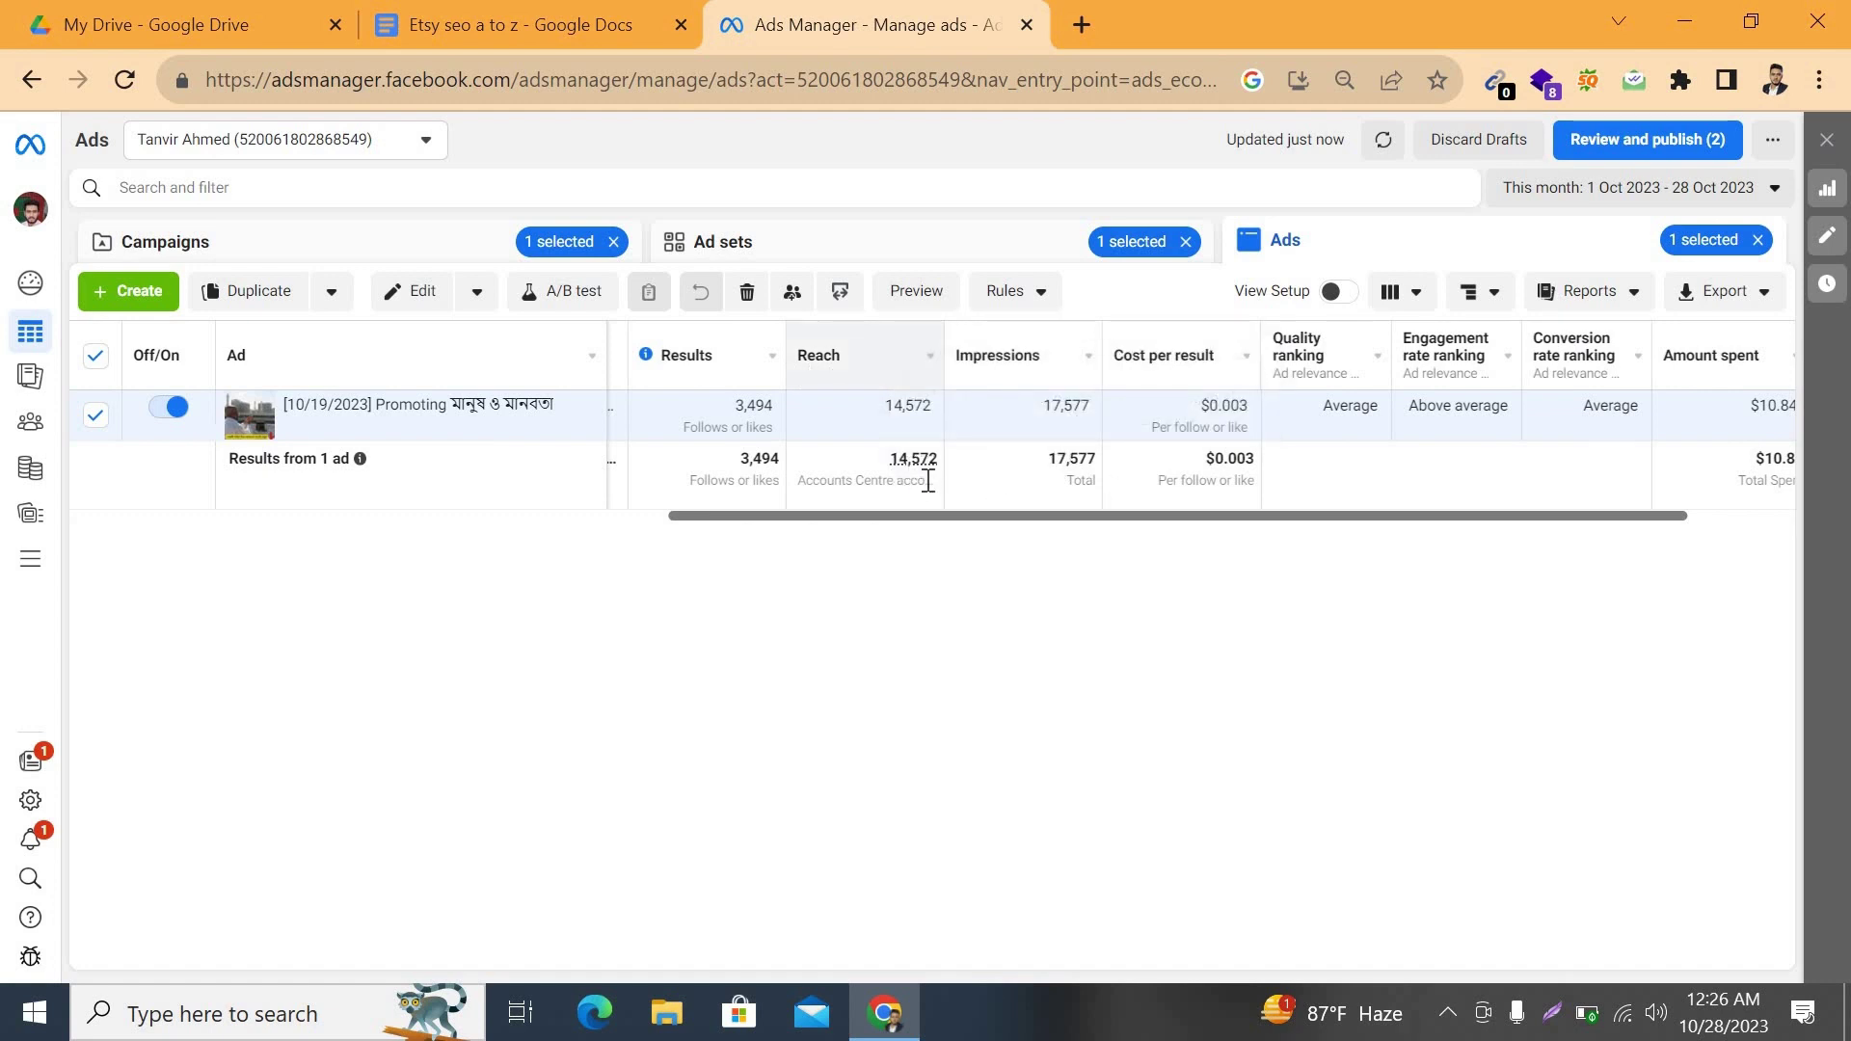
scroll(894, 513, "left", 2)
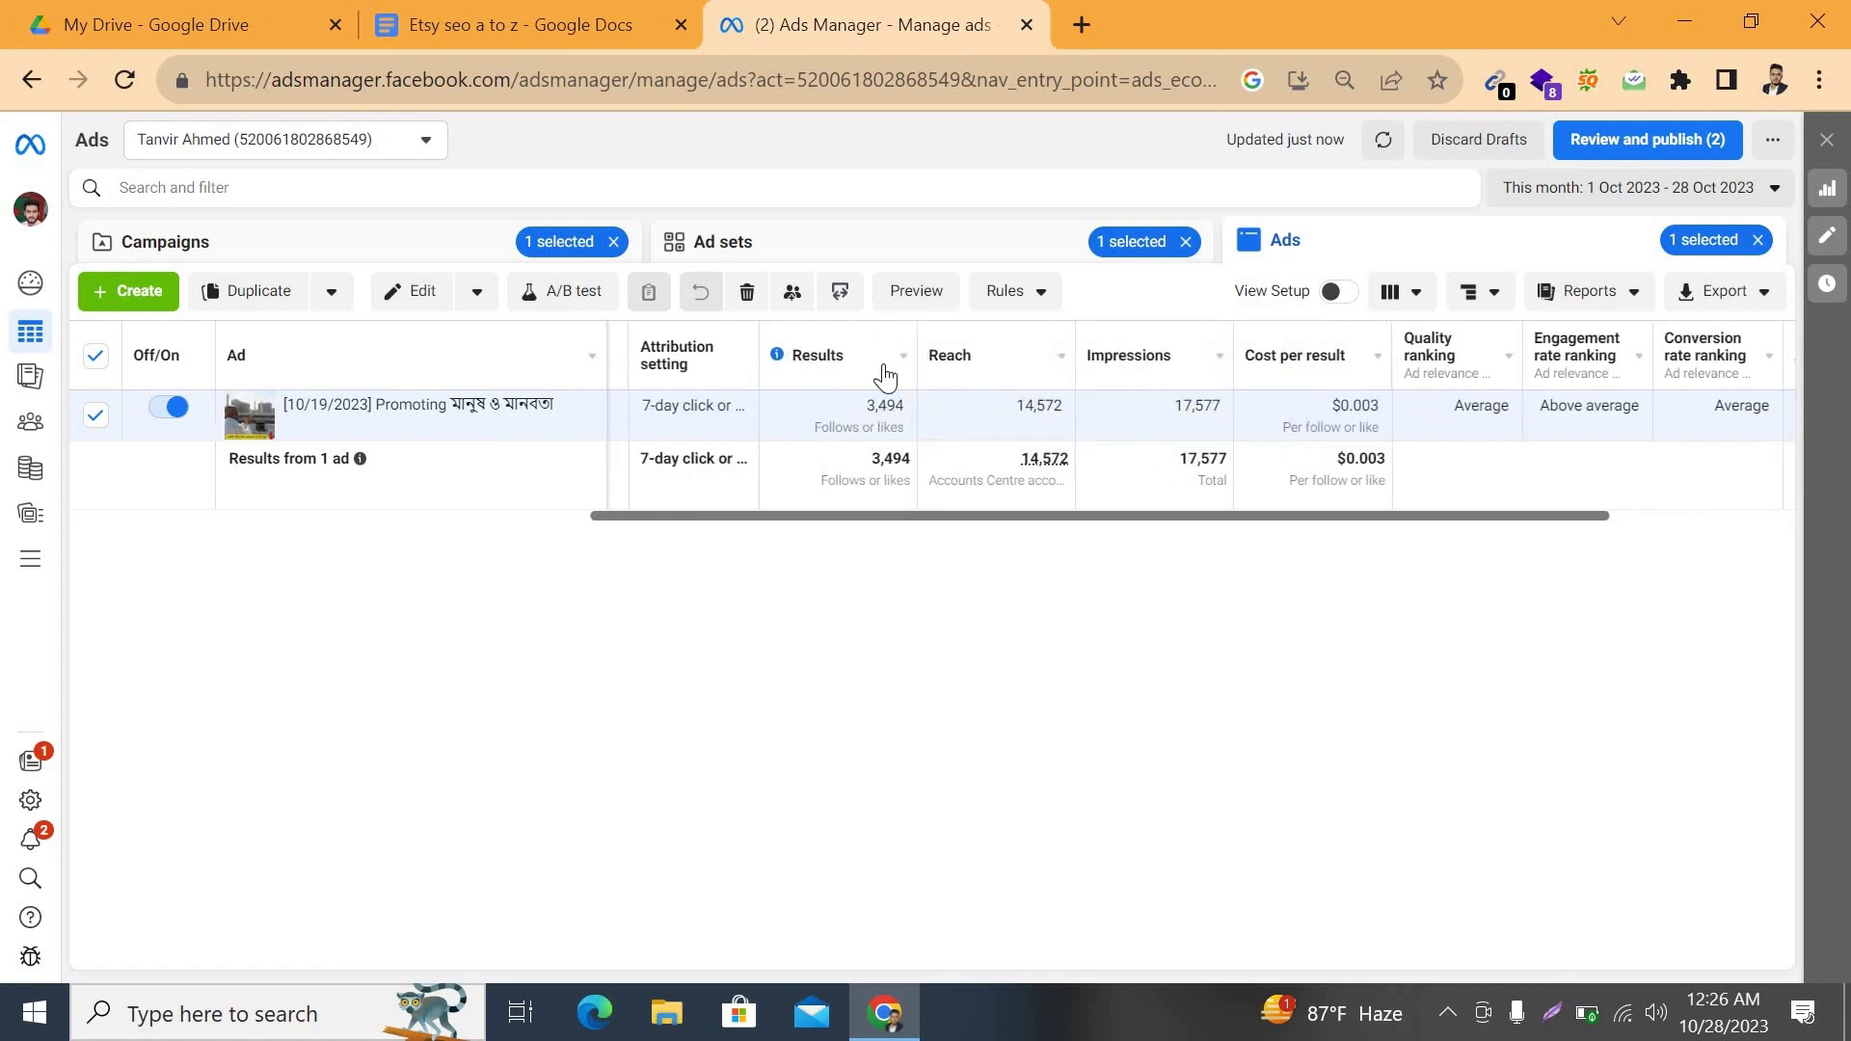
double_click(889, 460)
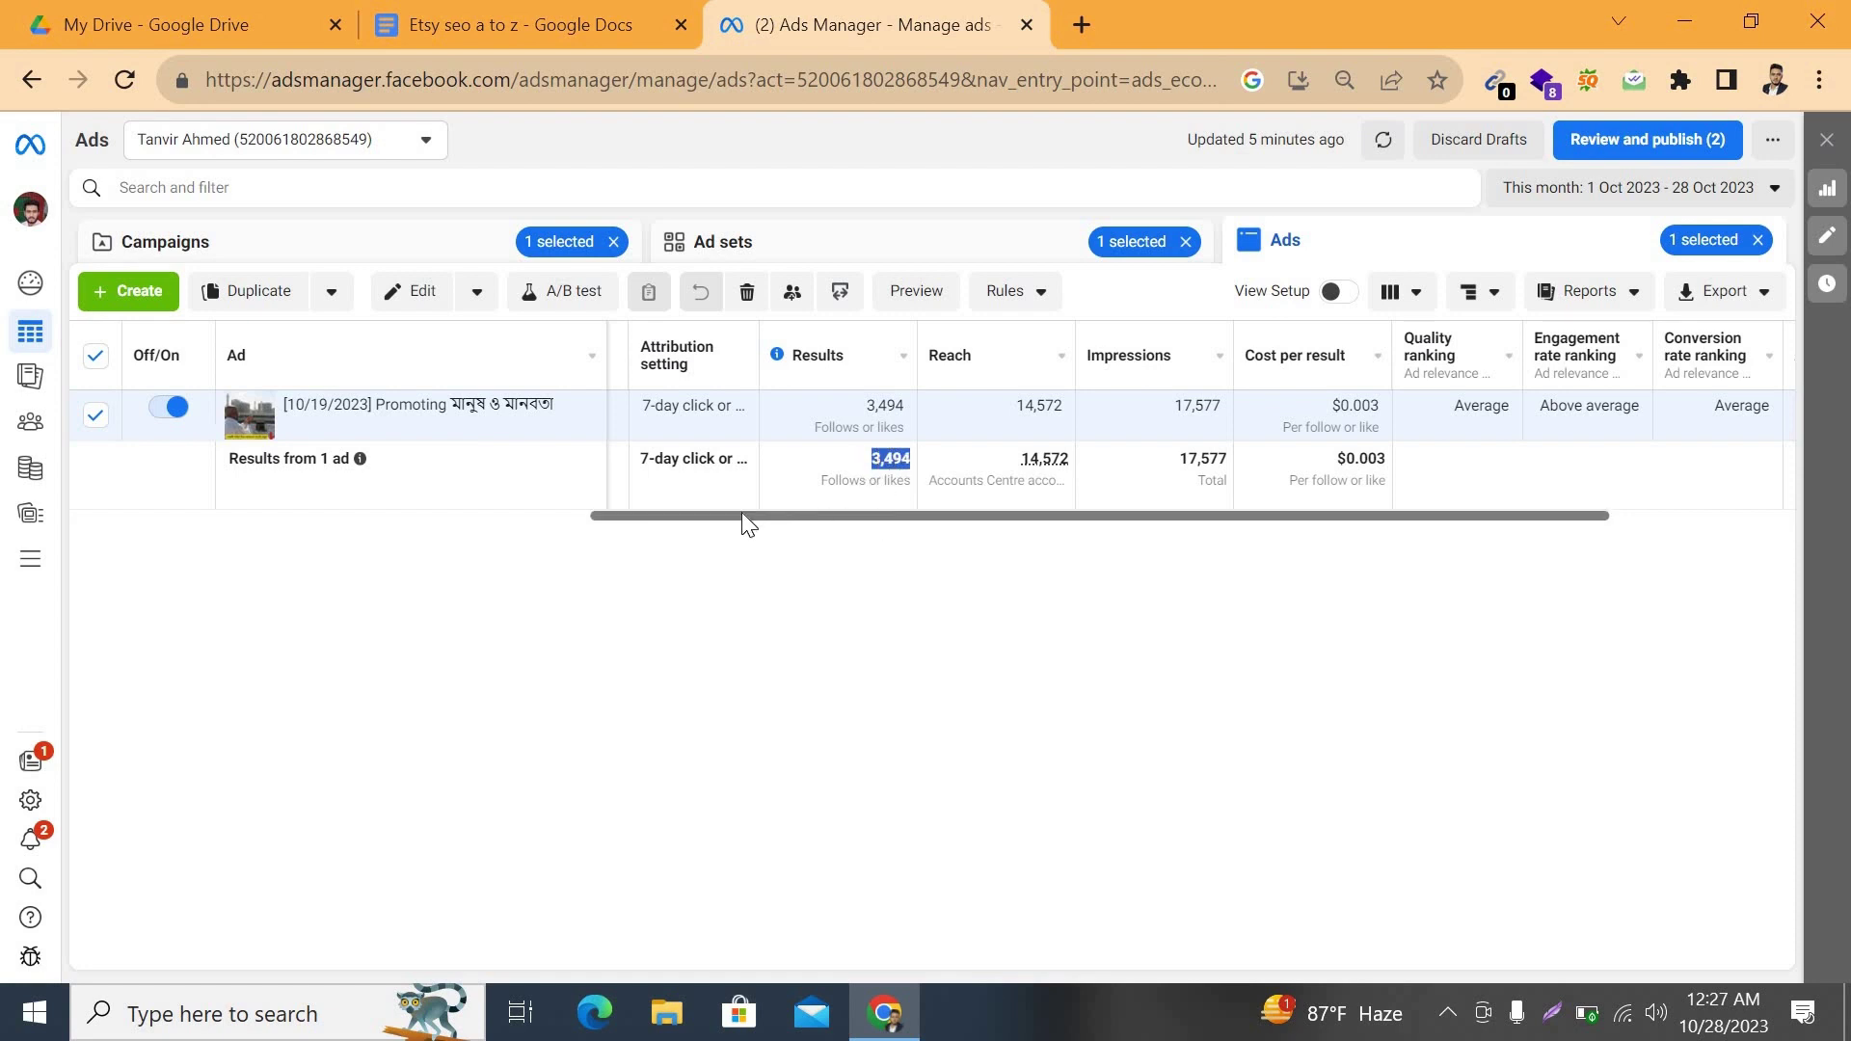
Review the promoted ad's columns again from ad set name and bid strategy through to amount spent and end date
left_click_drag(742, 512, 521, 512)
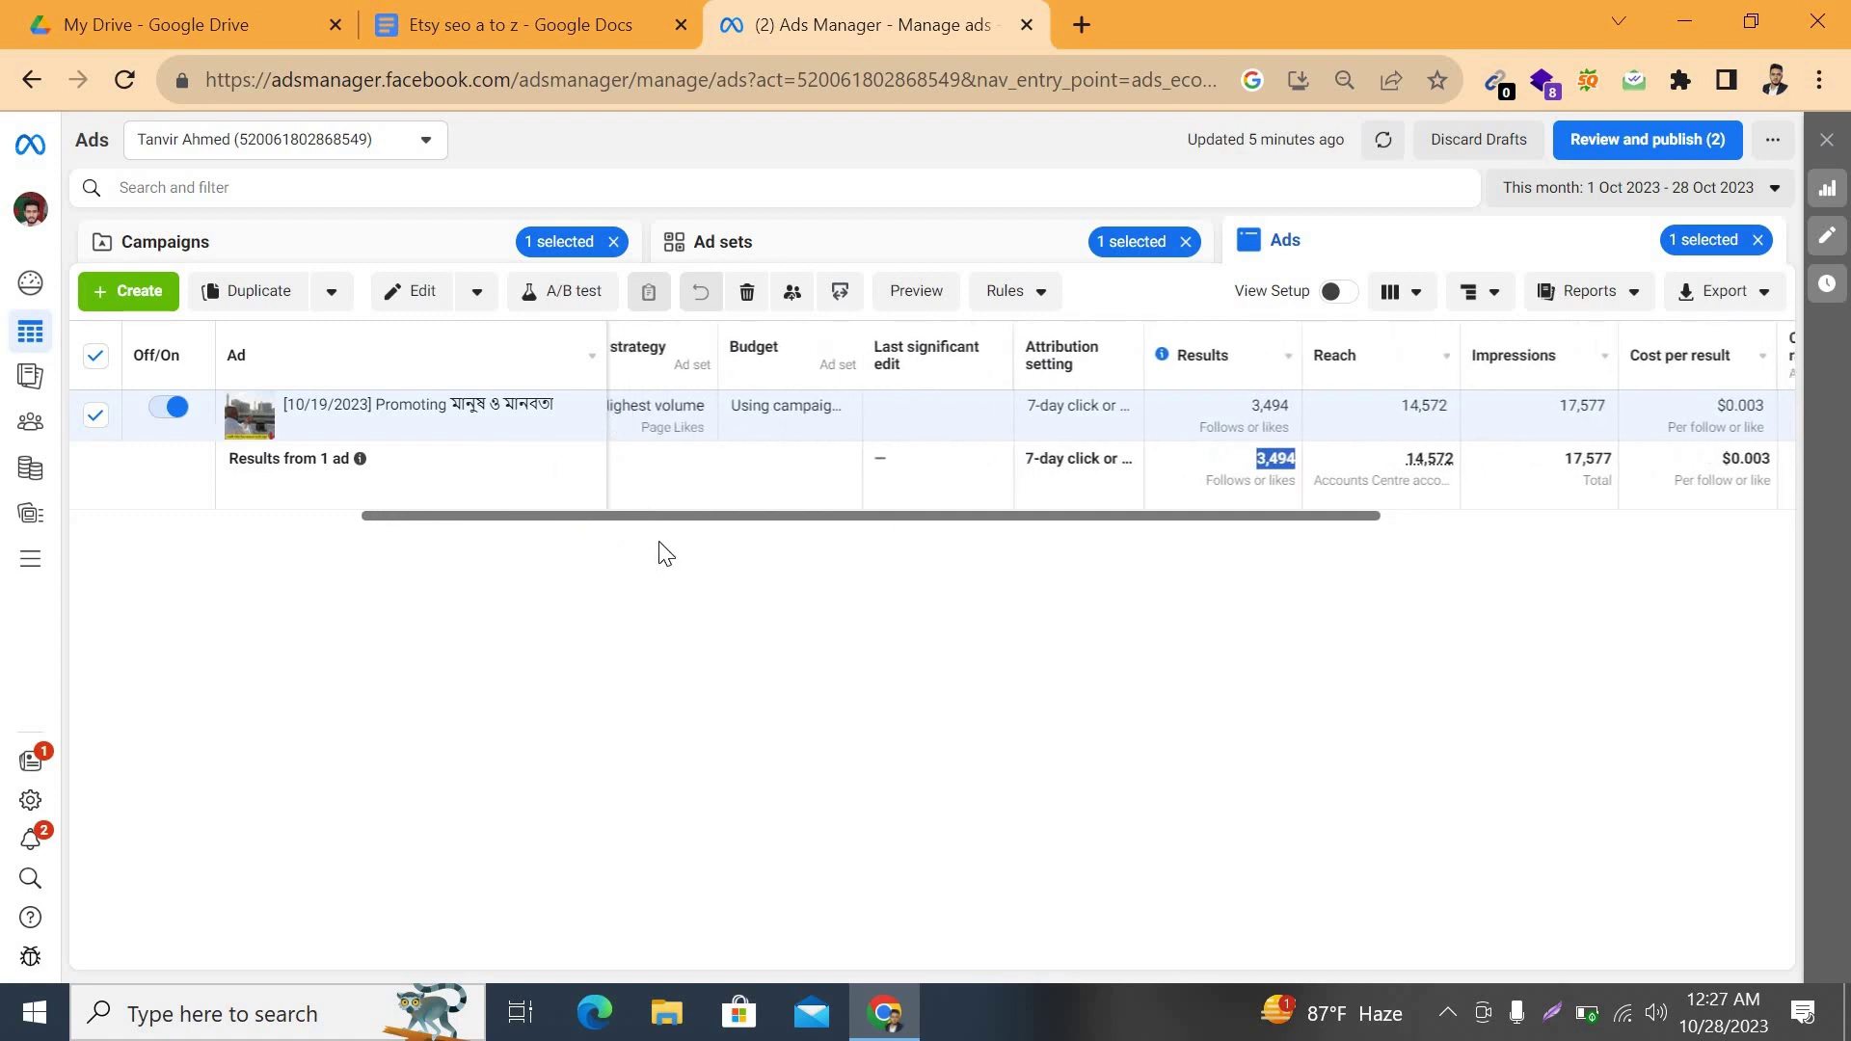
scroll(623, 508, "left", 3)
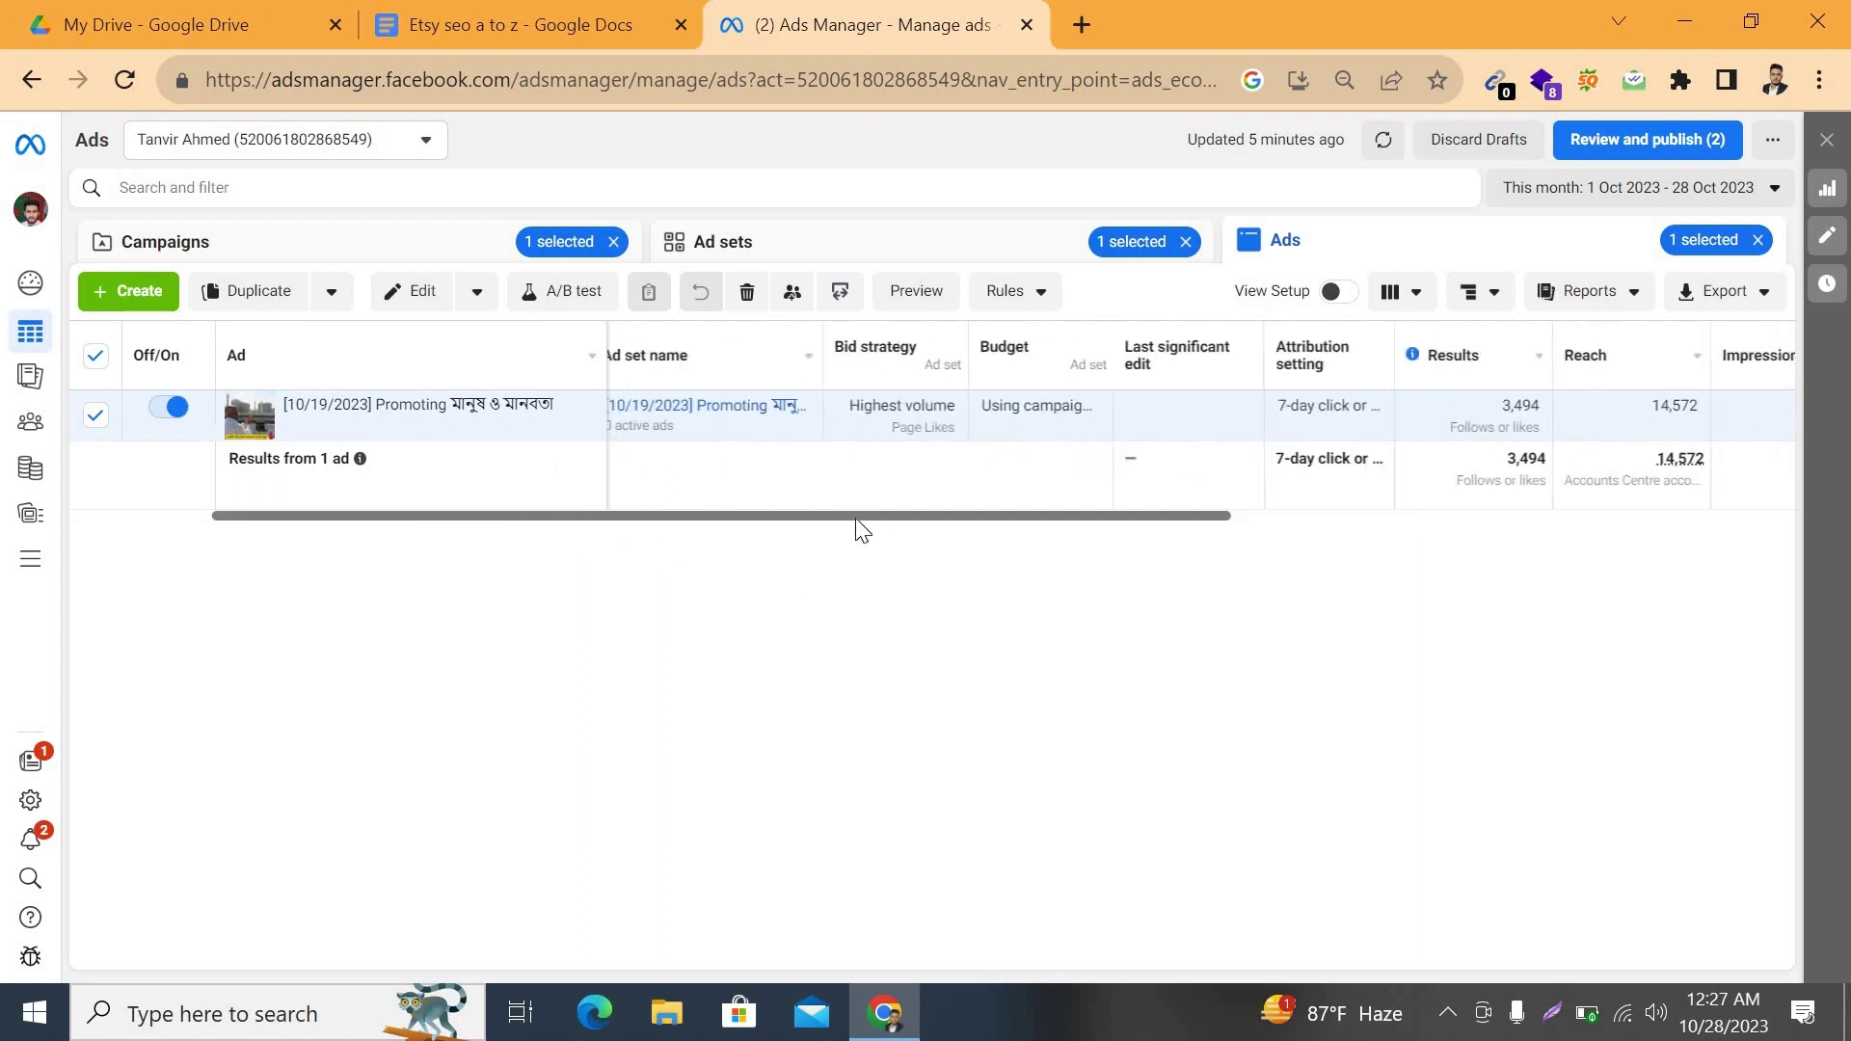
left_click_drag(852, 515, 1252, 503)
scroll(1253, 512, "right", 2)
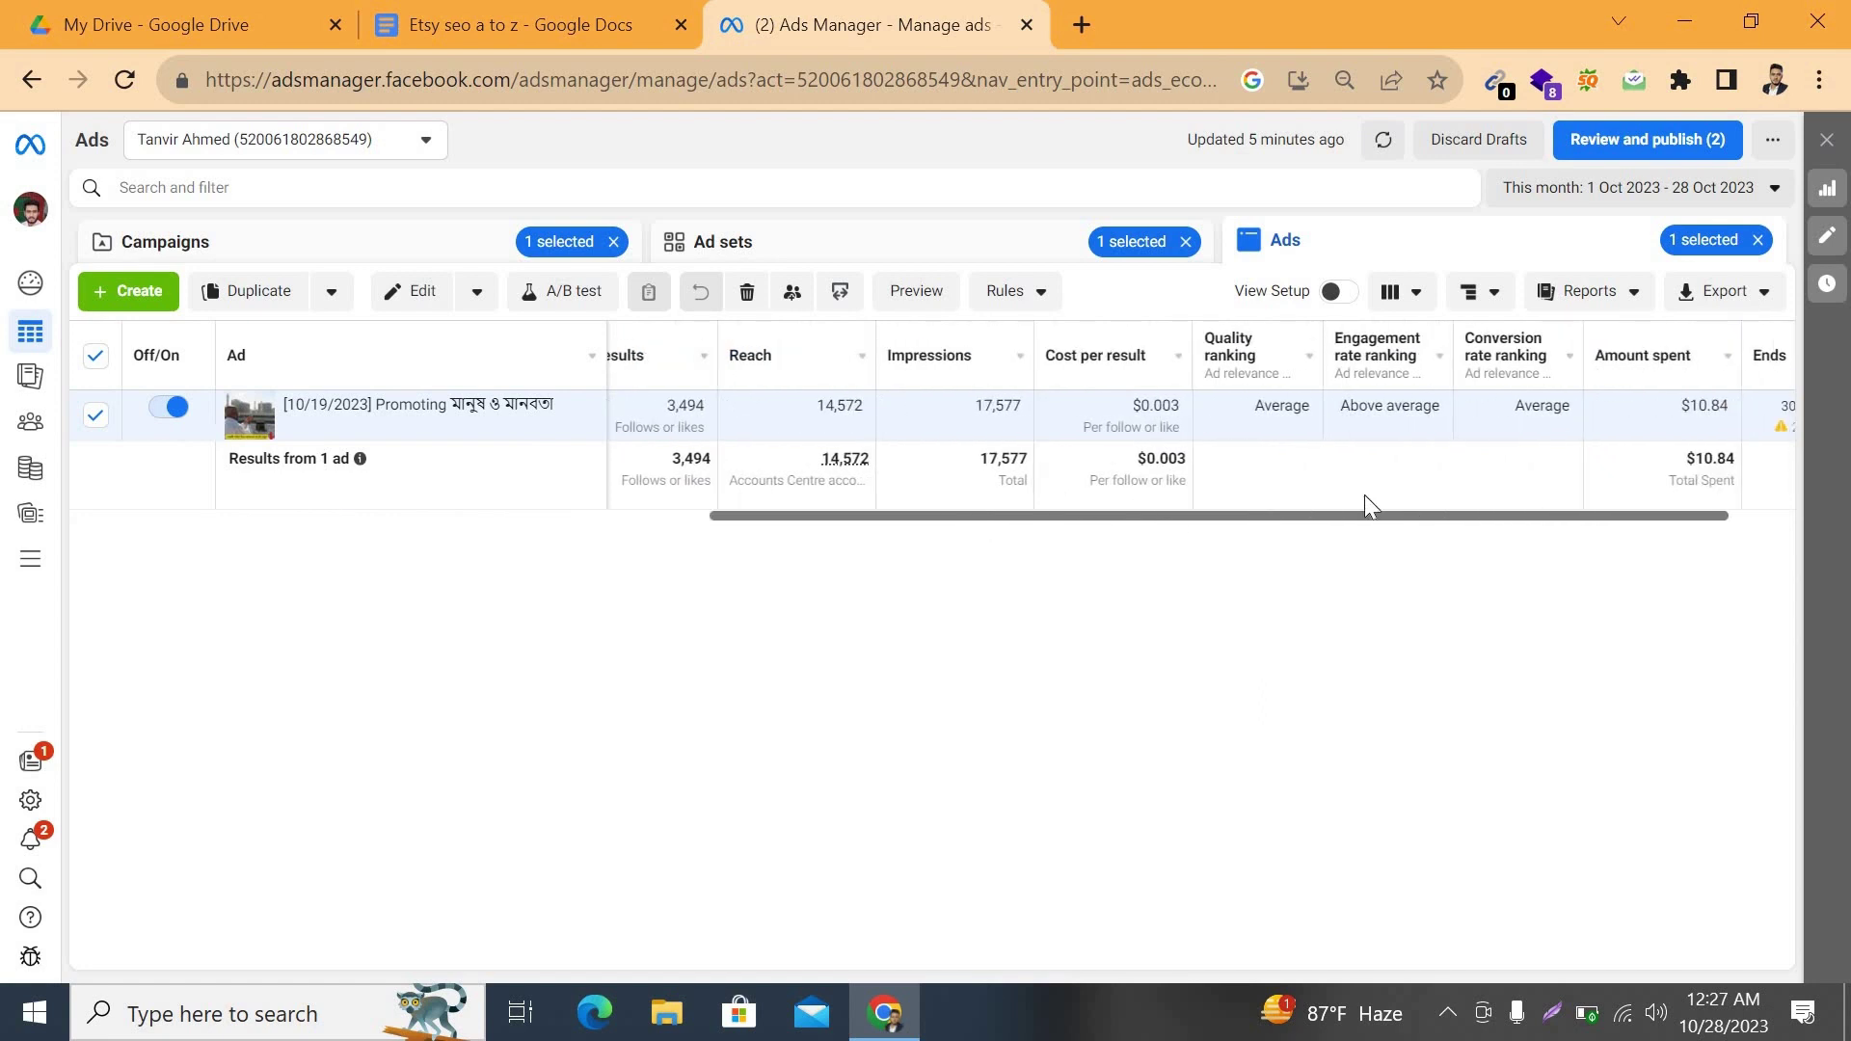
left_click_drag(1324, 513, 1622, 431)
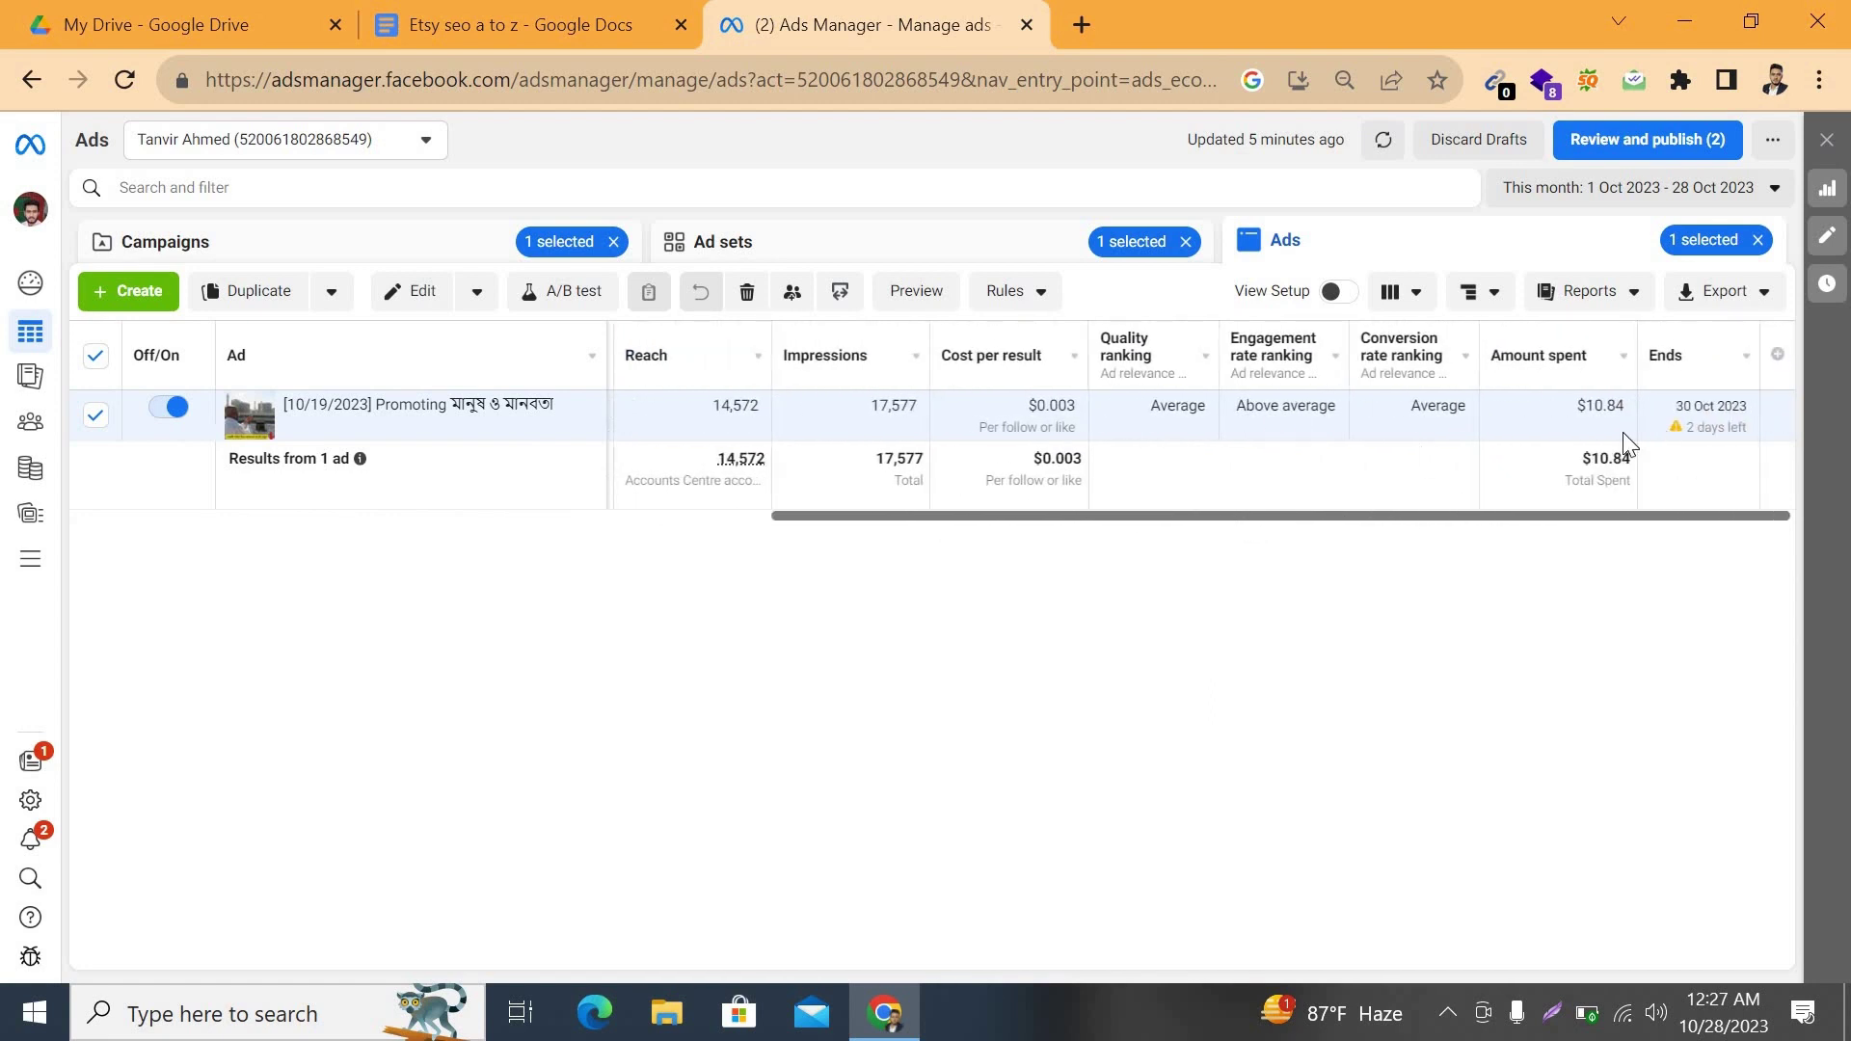